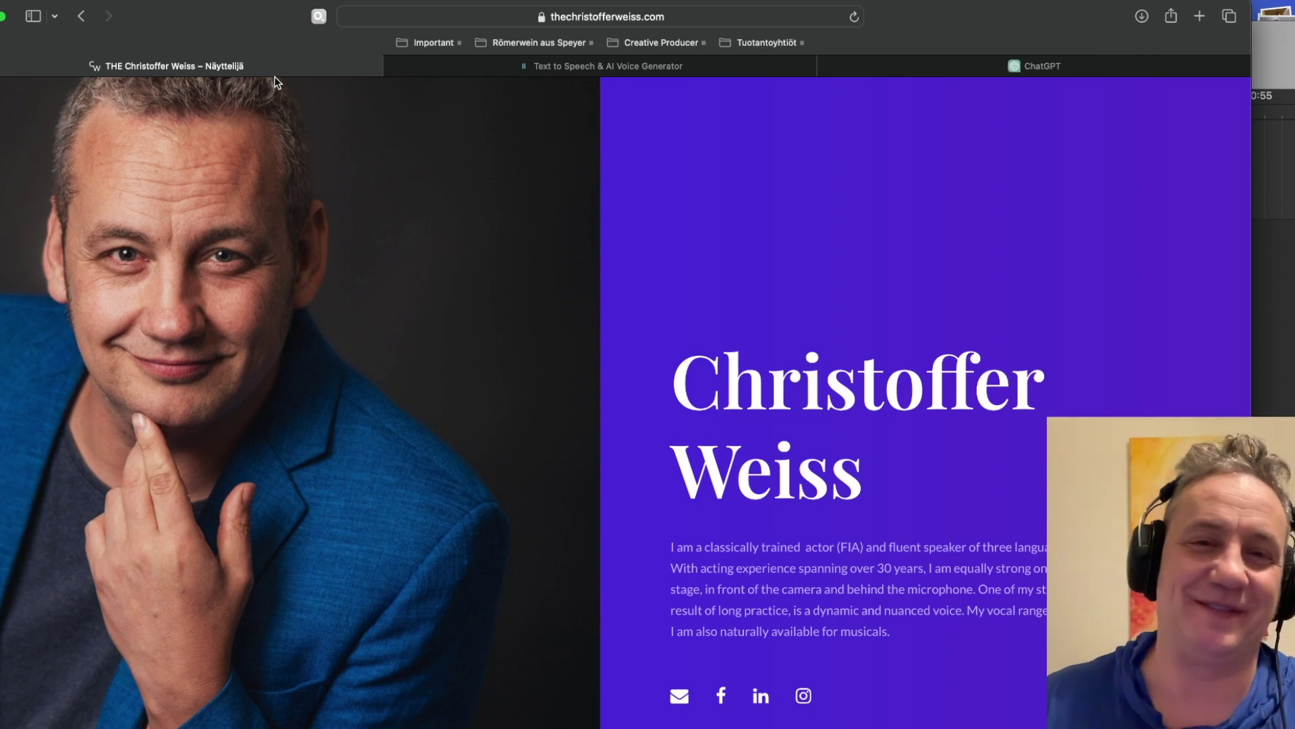
# Close the actor website's page and bring the ElevenLabs Speech Synthesis settings into view.
pyautogui.doubleClick(237, 13)
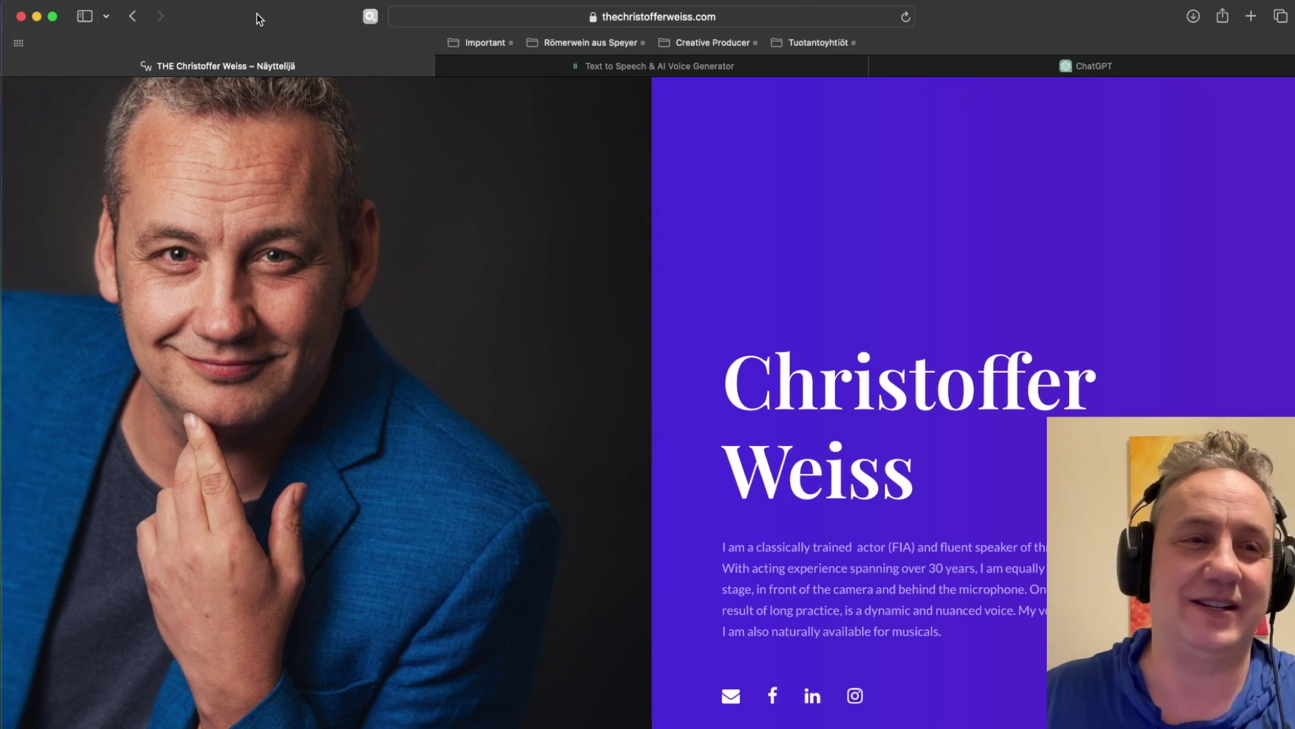
pyautogui.click(13, 66)
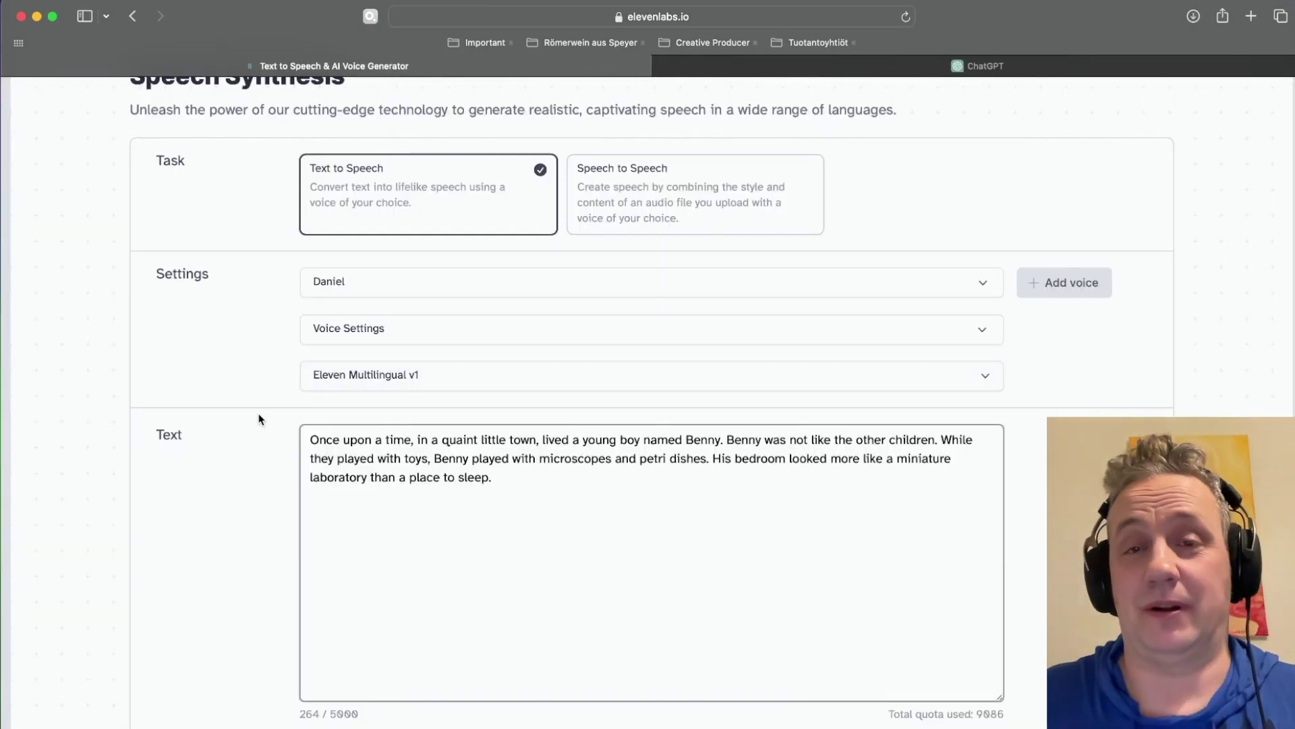
pyautogui.scroll(3, 258, 419)
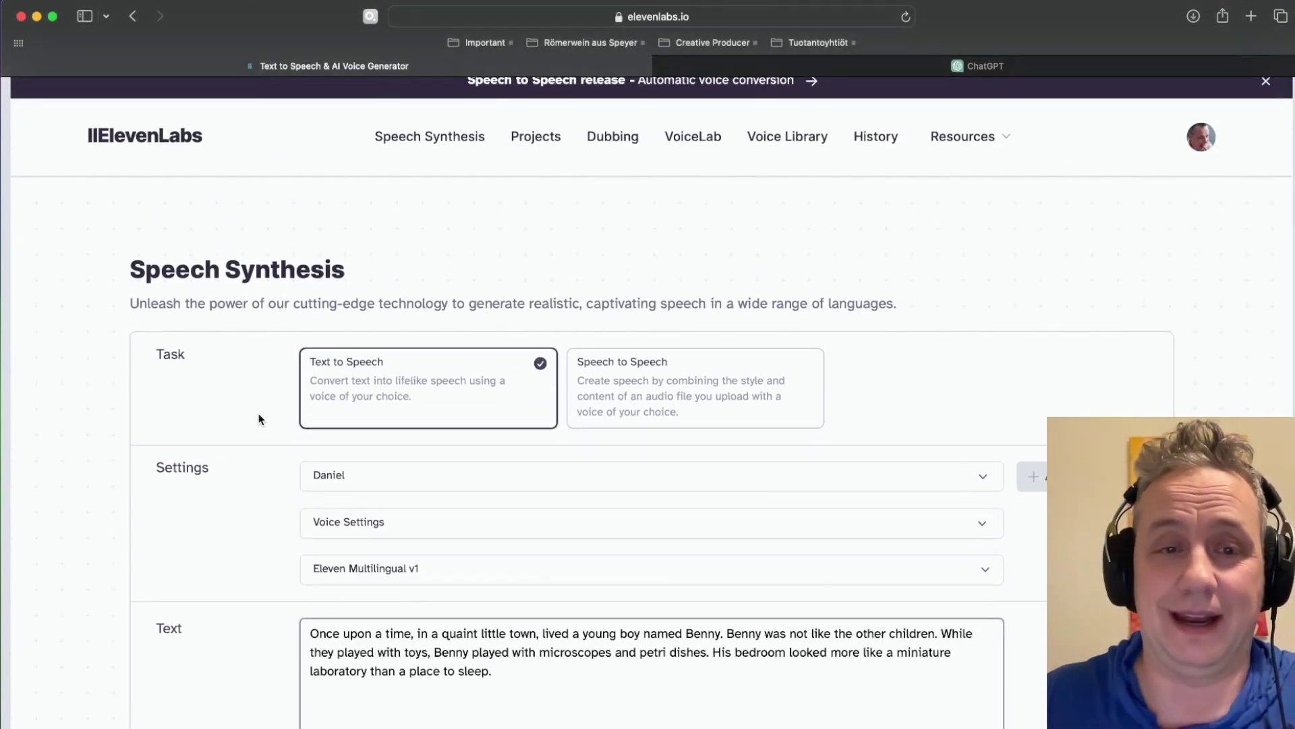
pyautogui.scroll(-2, 259, 419)
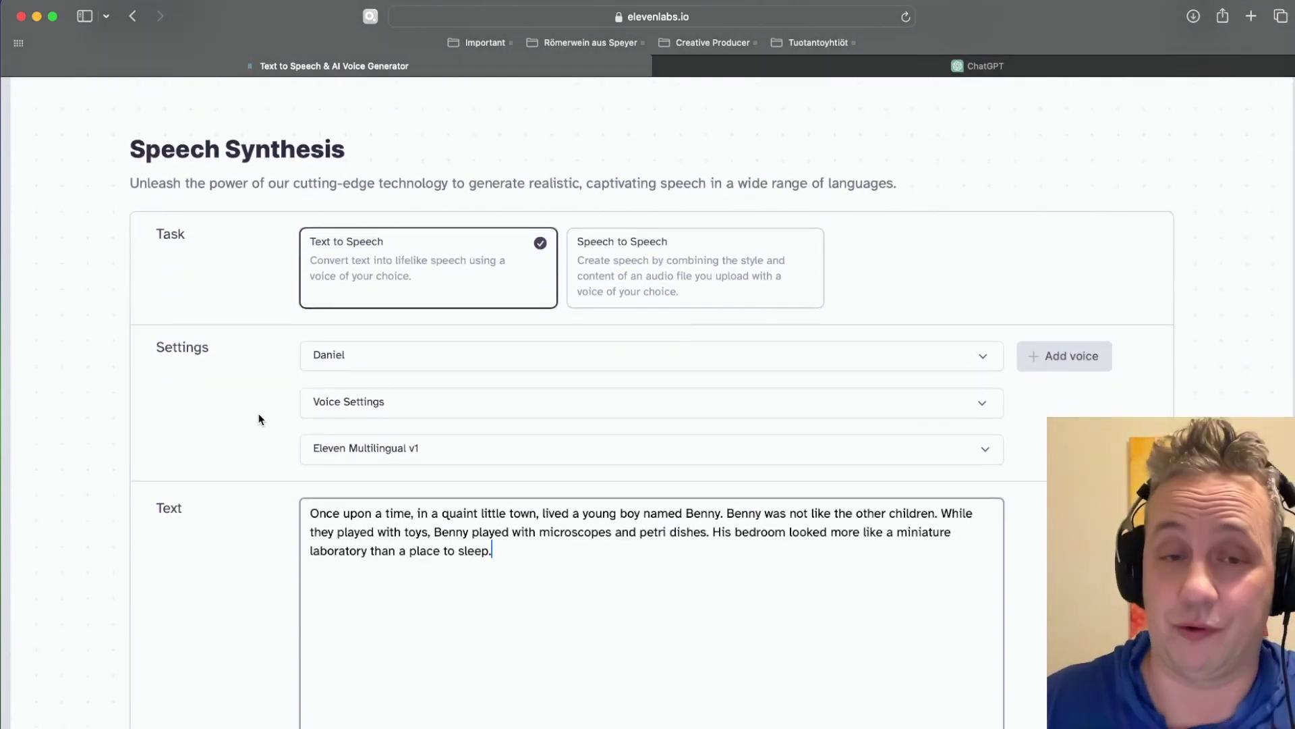
# Check the available voices, keep Daniel, and generate text-to-speech audio from the Benny story text.
pyautogui.click(376, 358)
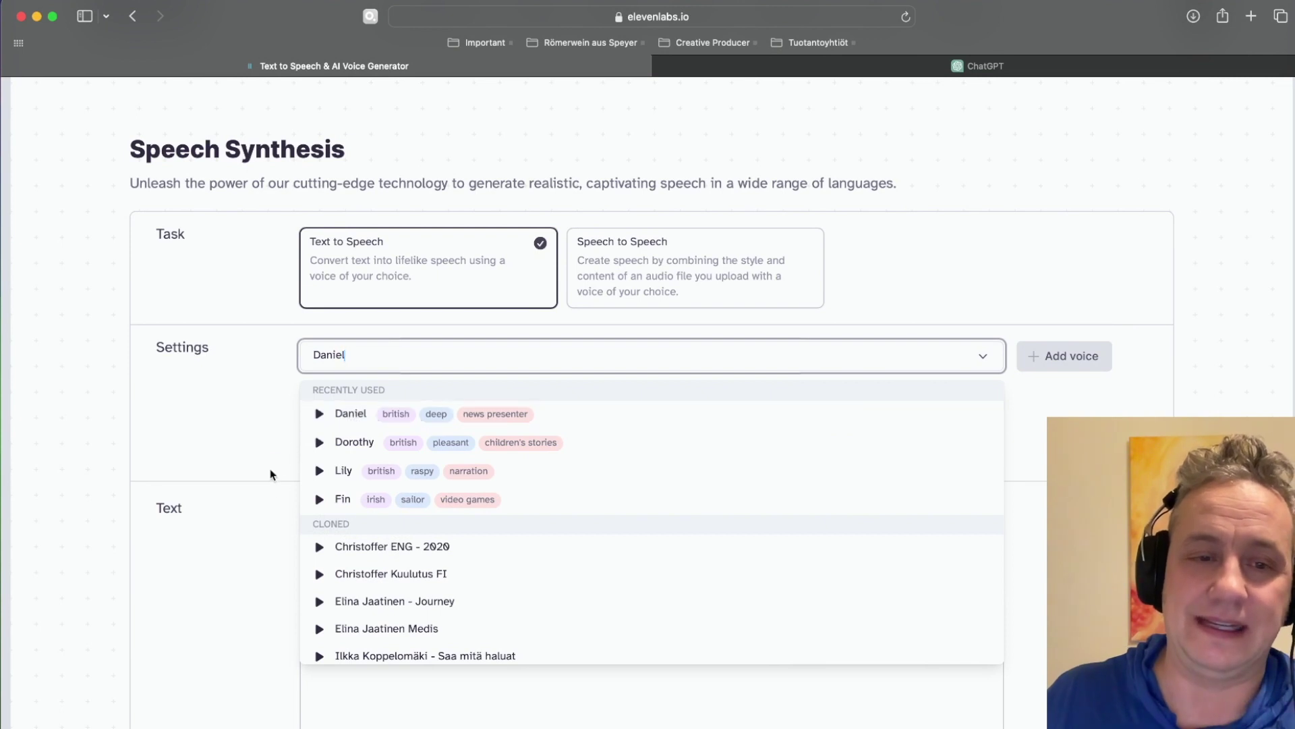
pyautogui.click(243, 611)
pyautogui.scroll(-4, 243, 611)
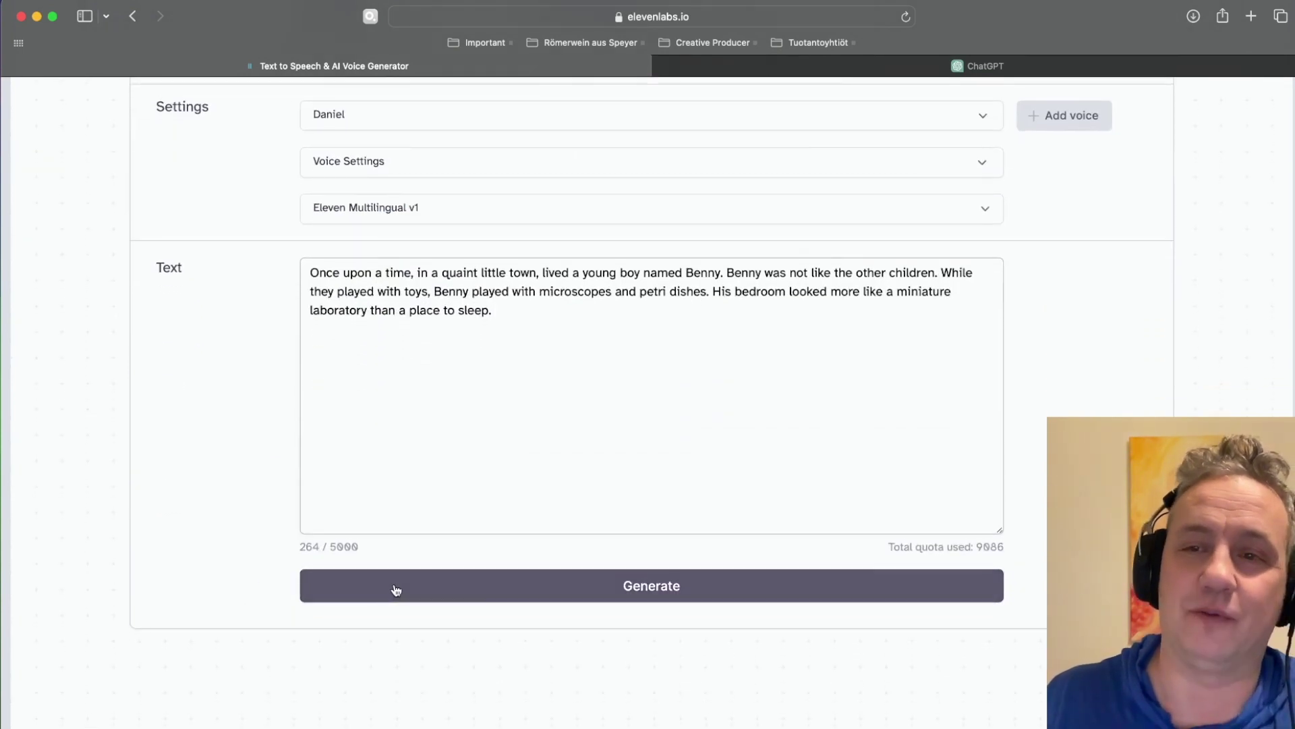
pyautogui.click(396, 592)
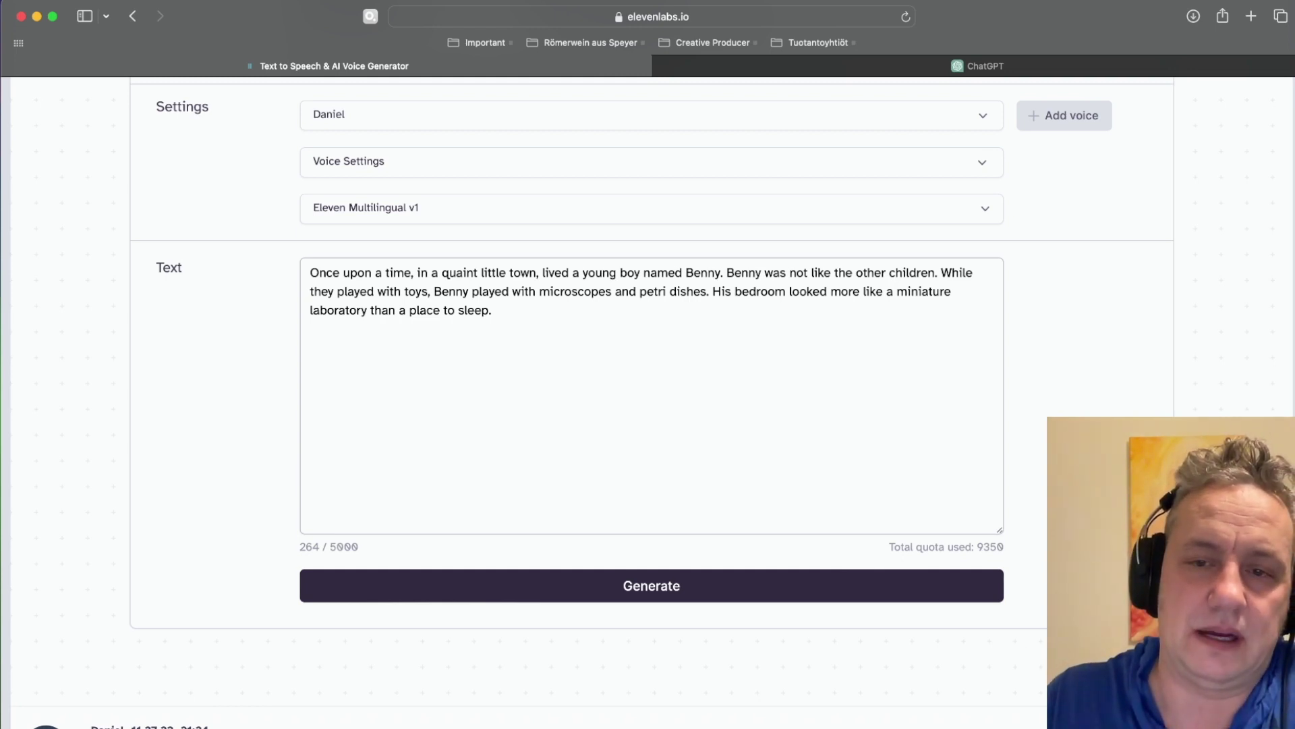
# Switch to QuickTime Player and record about 19 seconds of spoken narration of the Benny story.
pyautogui.scroll(3, 651, 405)
pyautogui.scroll(-3, 651, 405)
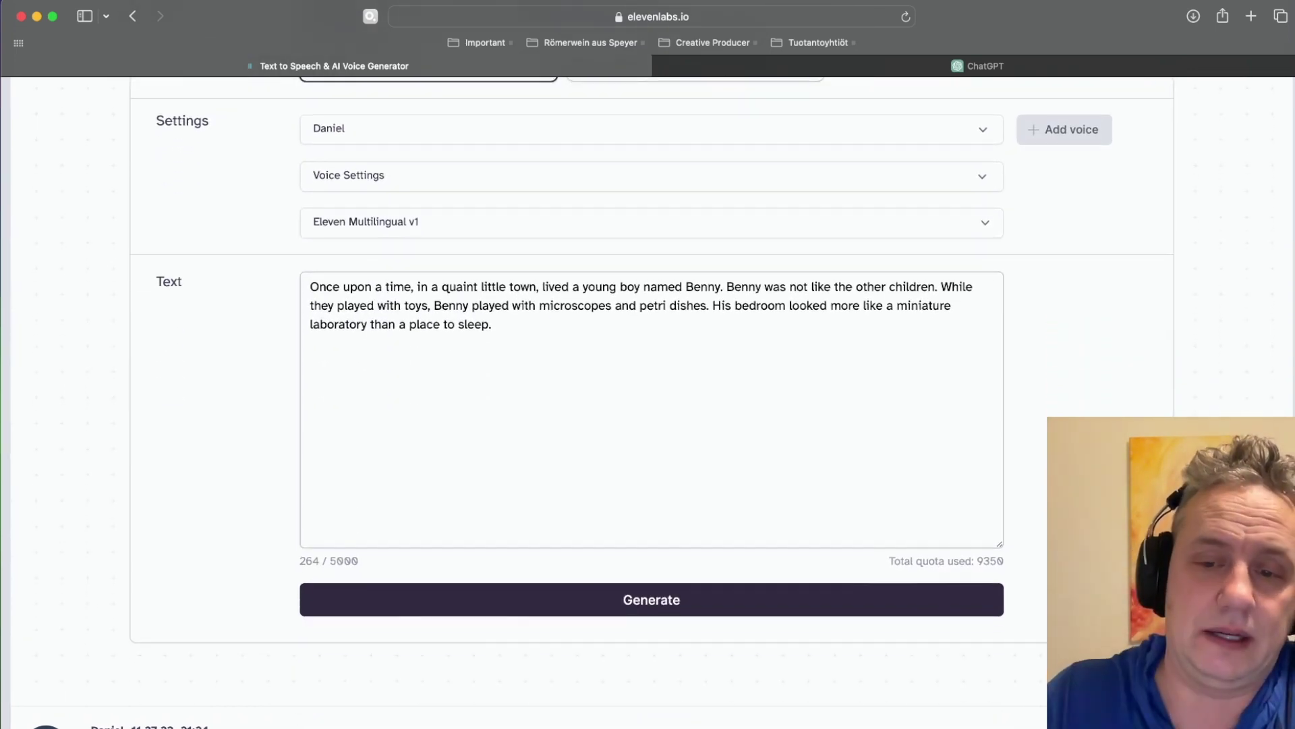
pyautogui.press('ctrl+alt+super+n')
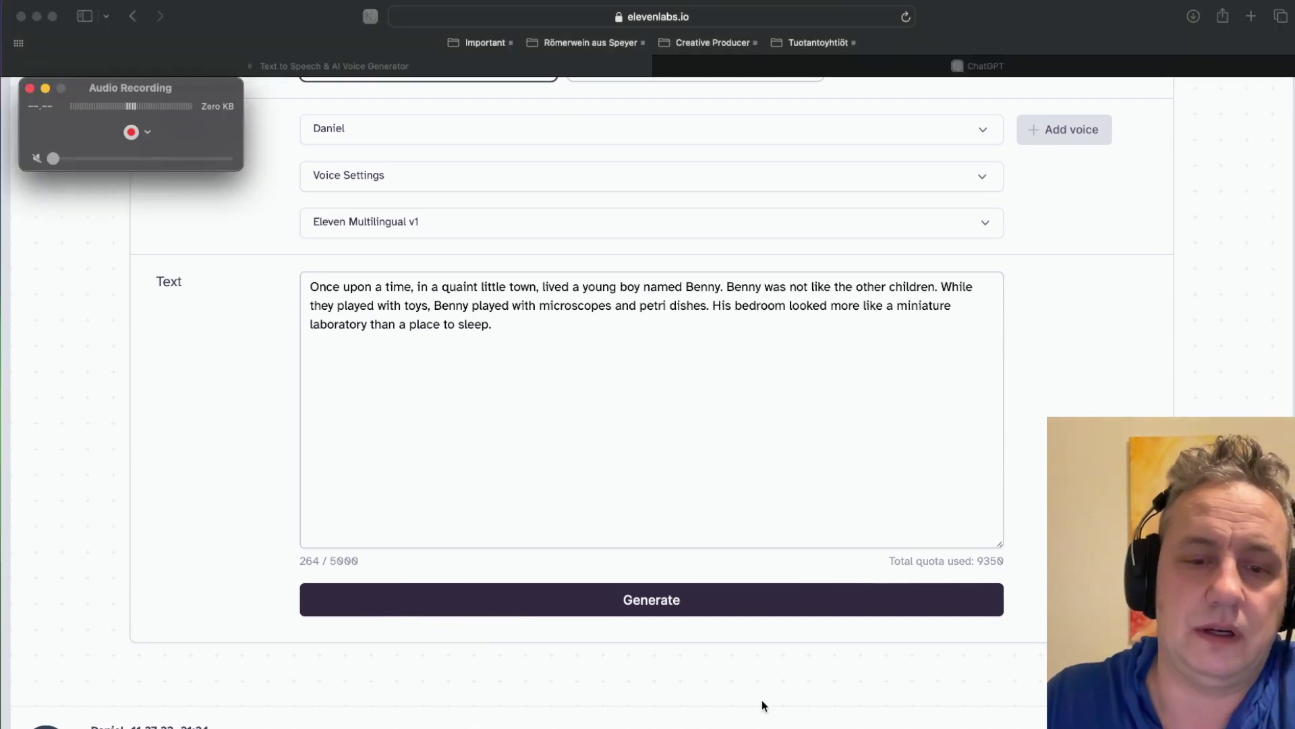
pyautogui.click(130, 132)
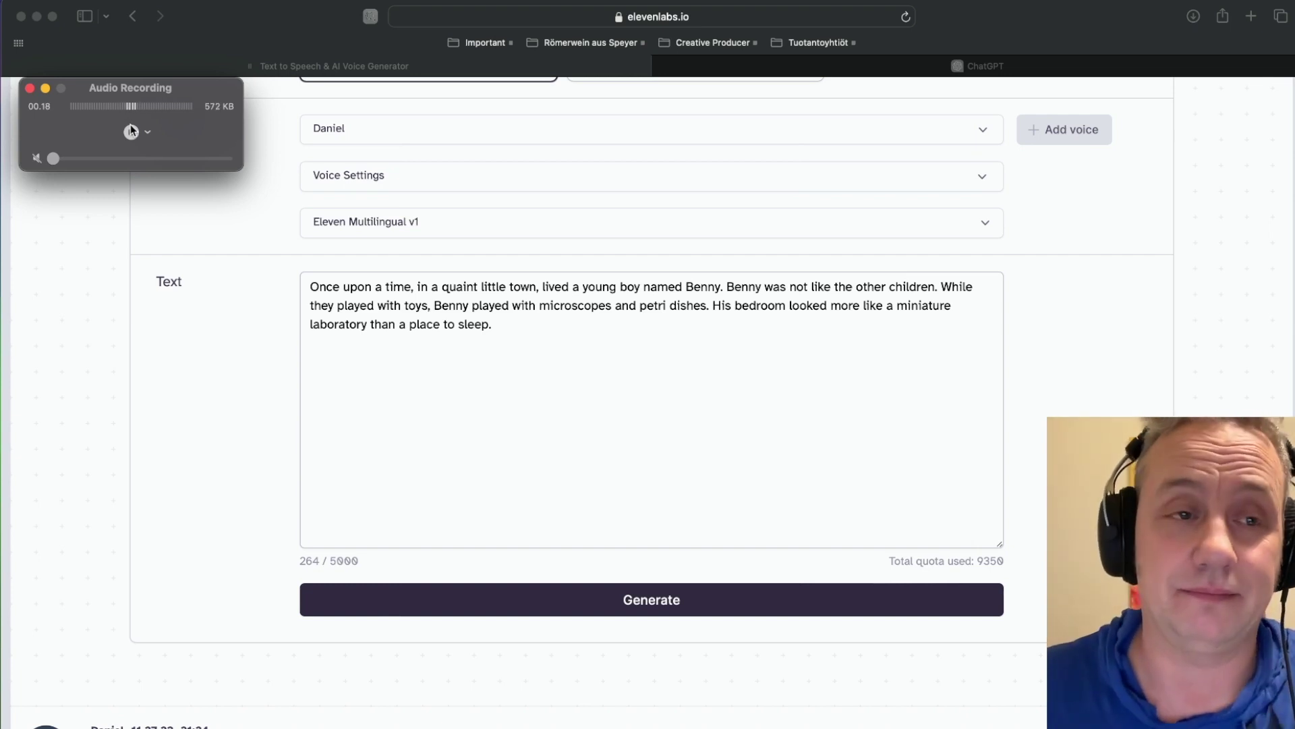
pyautogui.click(132, 133)
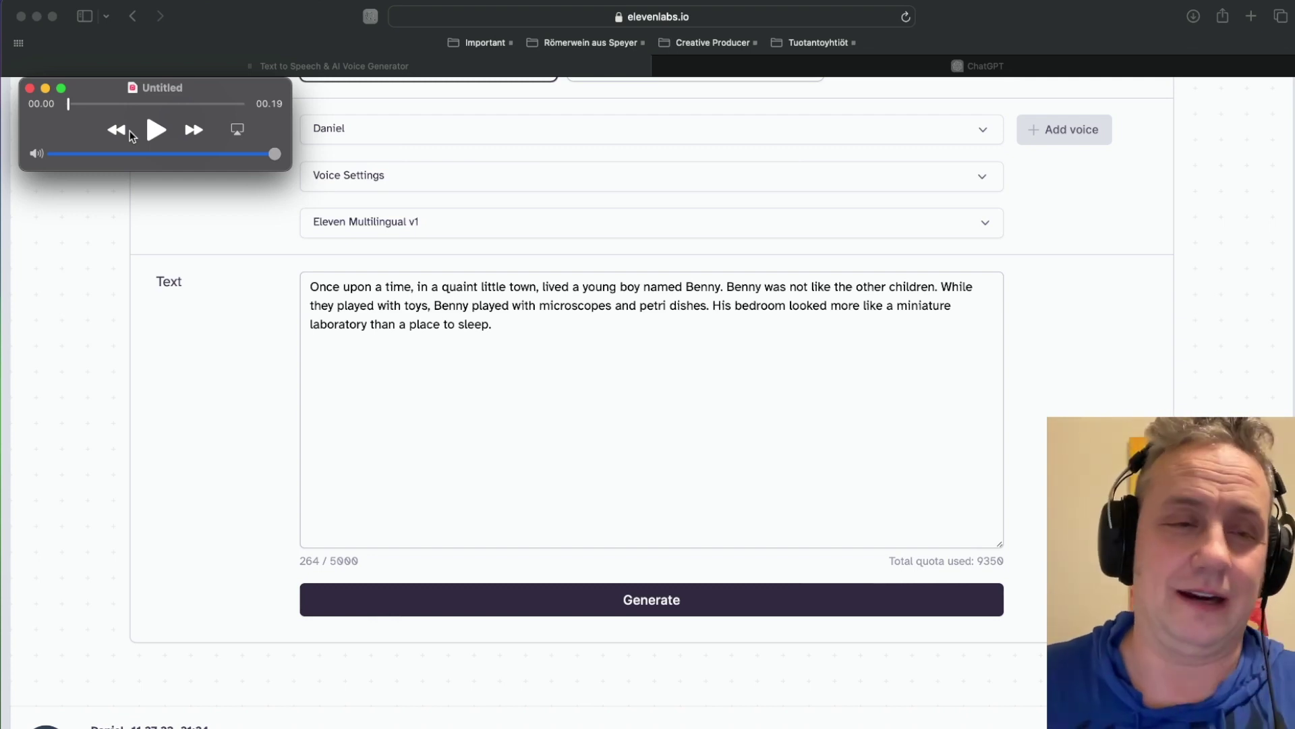
# Export the recording as audio only under the name Benny in the Shakespearean folder and return to ElevenLabs.
pyautogui.click(135, 2)
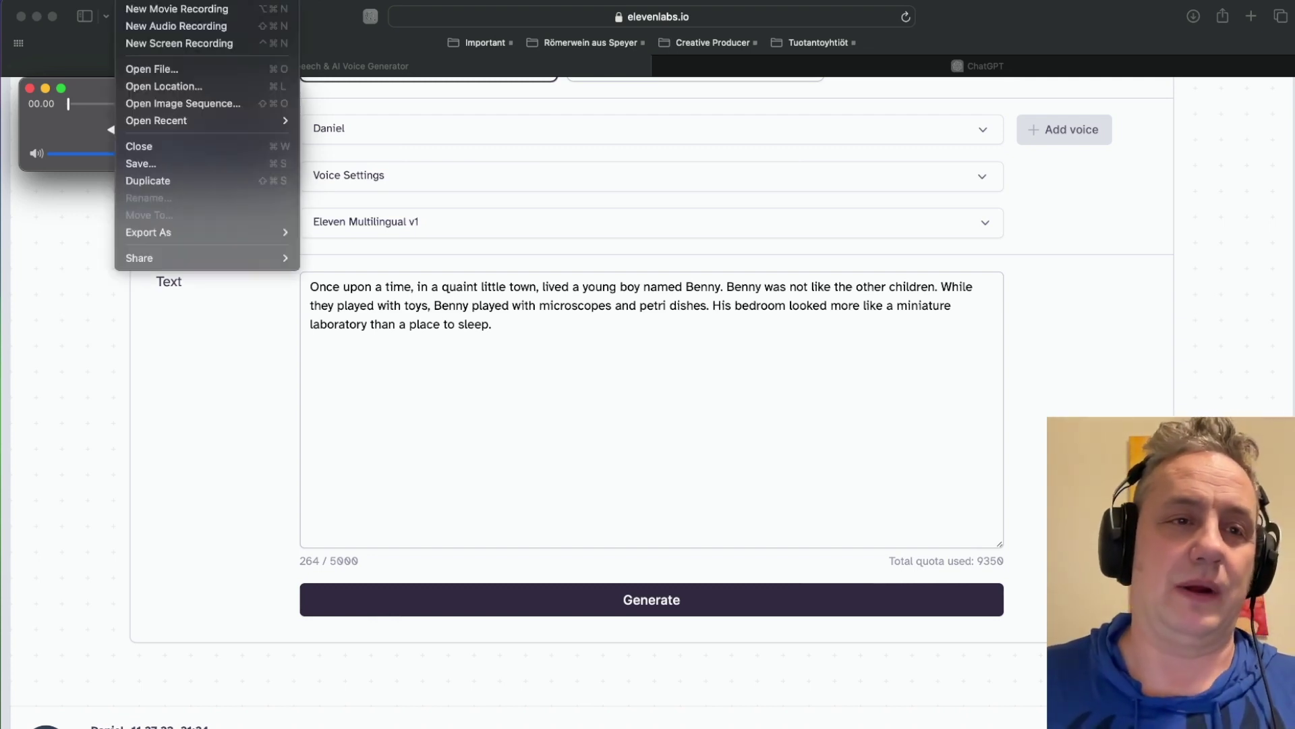
pyautogui.moveTo(180, 230)
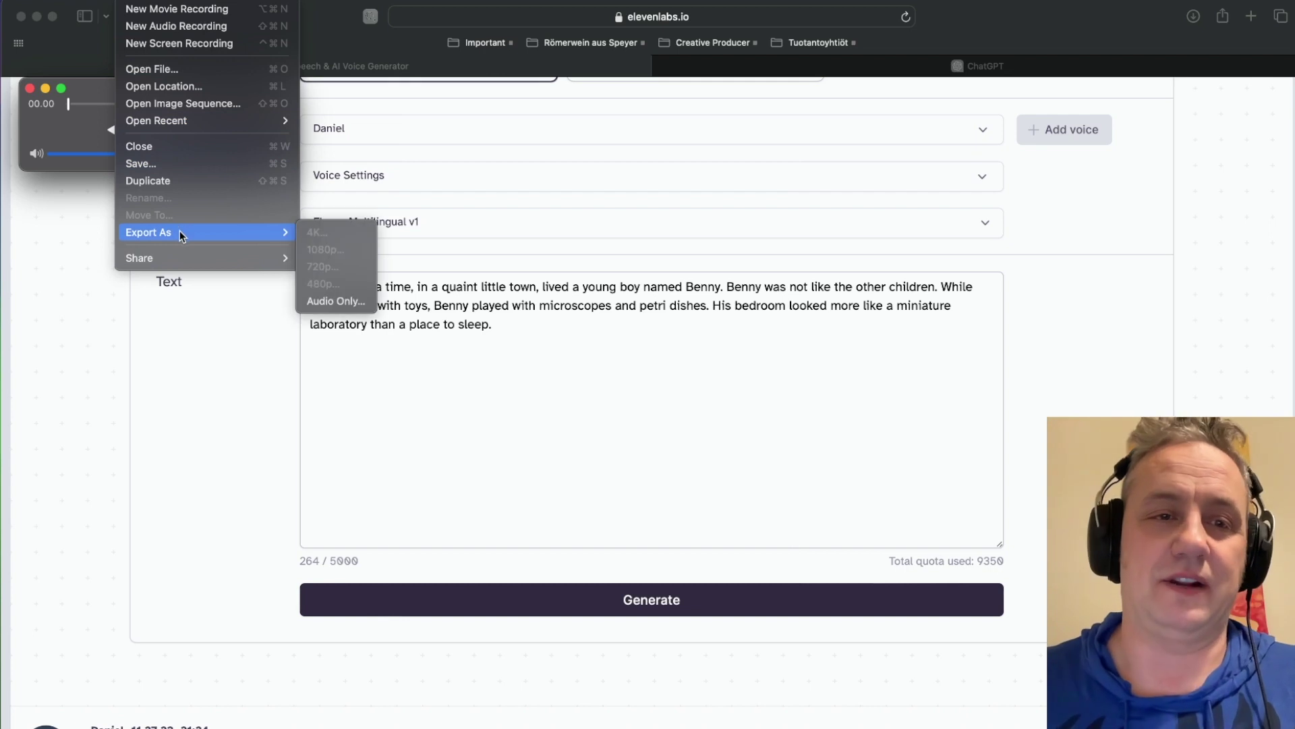
pyautogui.click(328, 298)
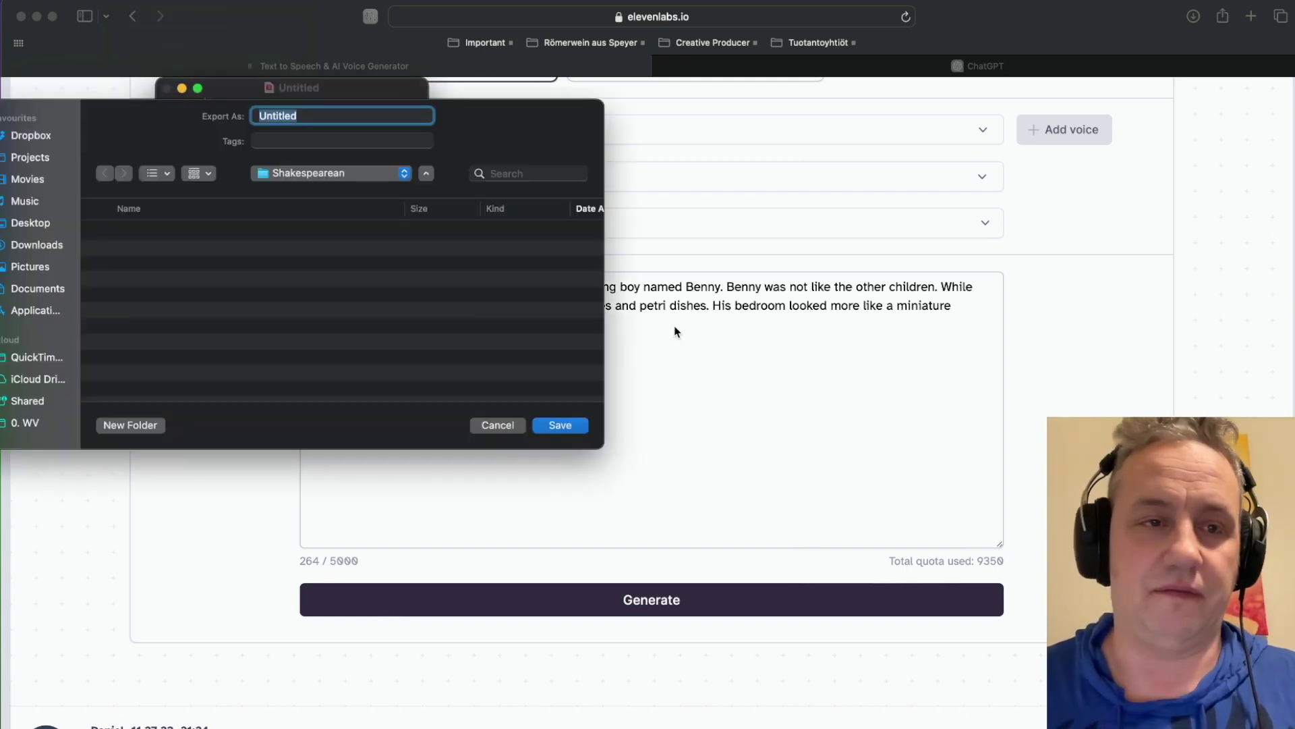
pyautogui.write('Benny')
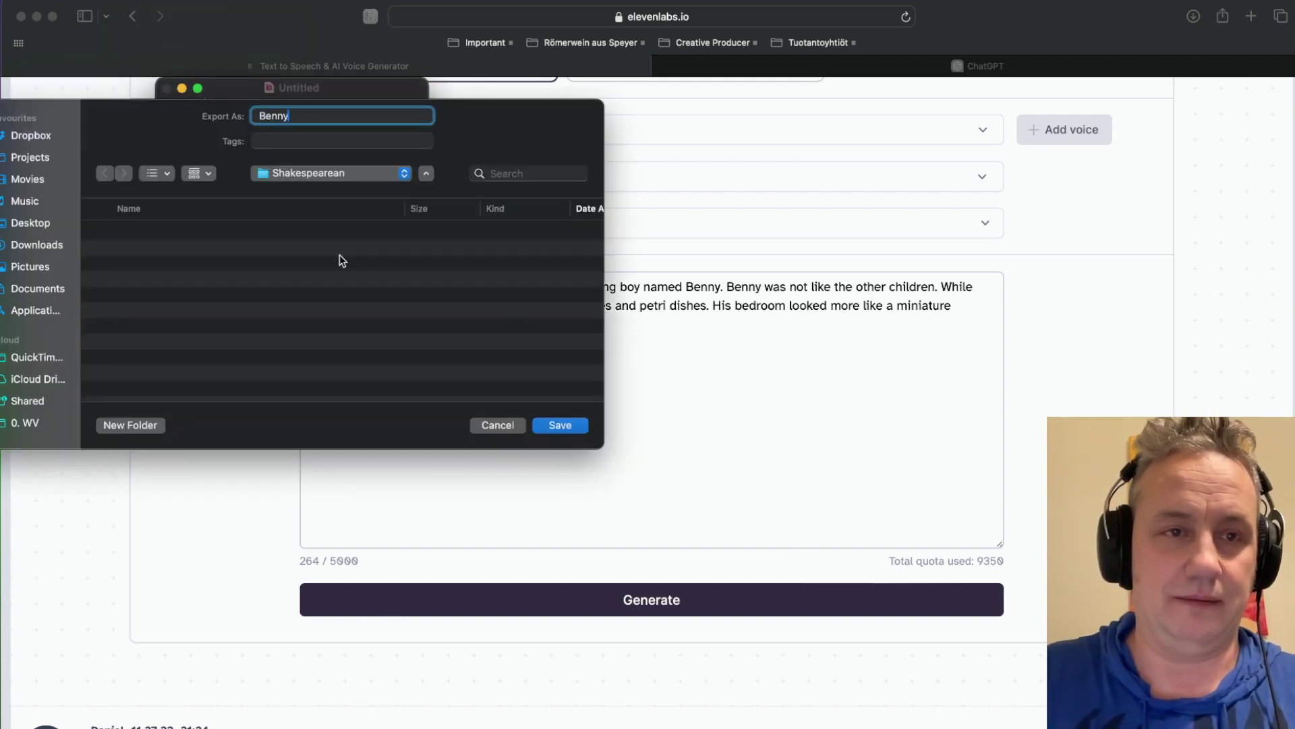
pyautogui.press('Return')
pyautogui.click(234, 427)
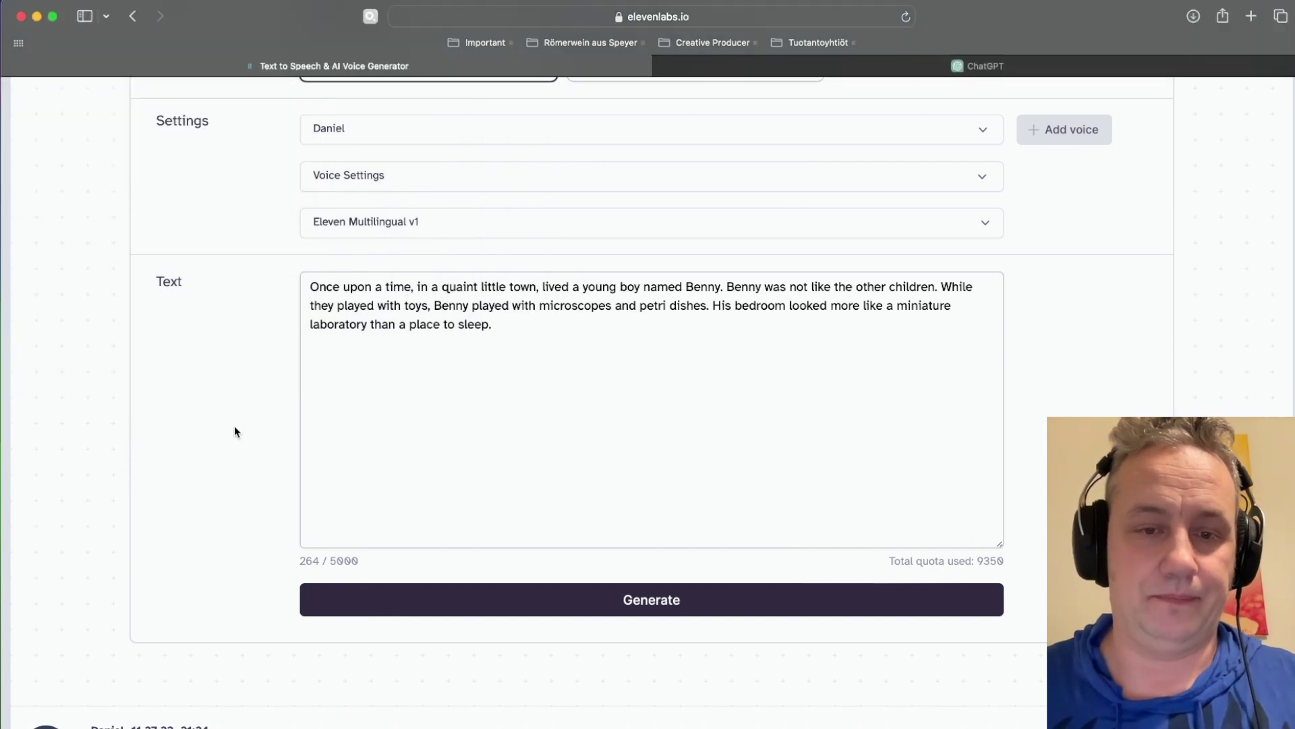
# Change the synthesis task to Speech to Speech.
pyautogui.scroll(5, 627, 568)
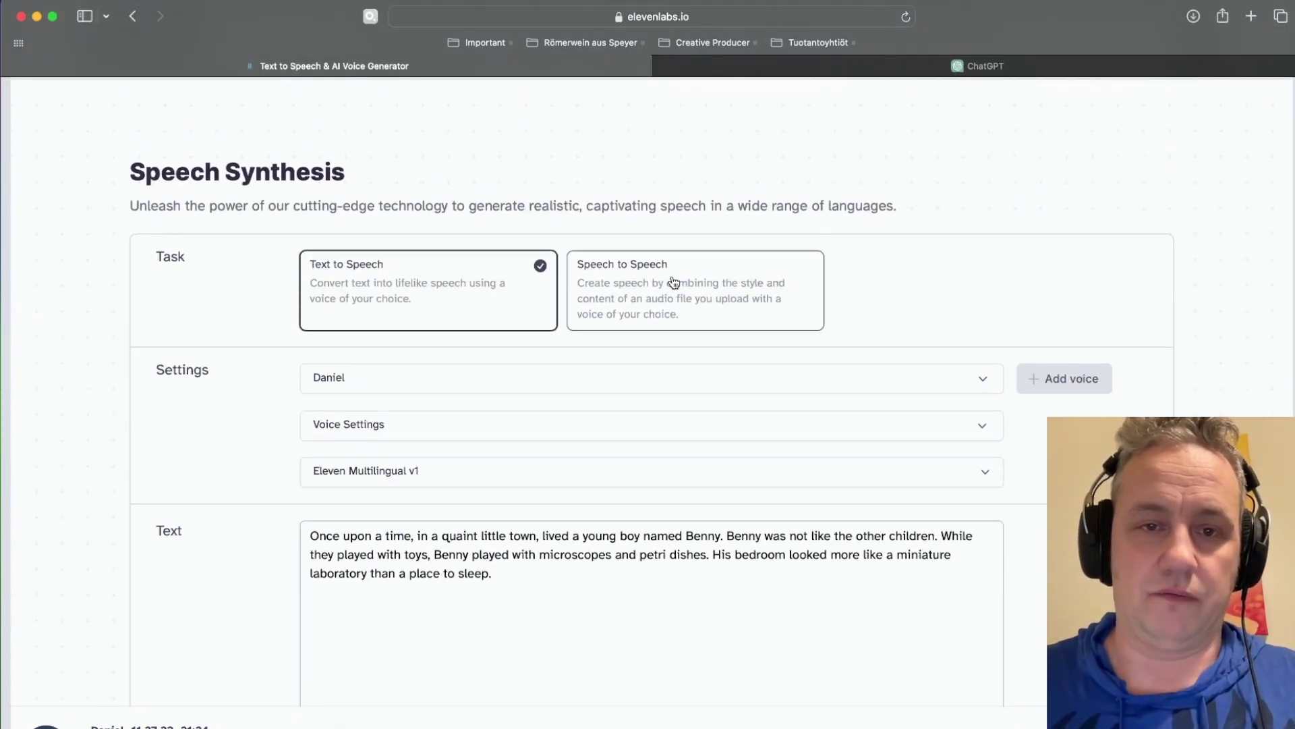
pyautogui.click(674, 282)
pyautogui.scroll(-4, 673, 282)
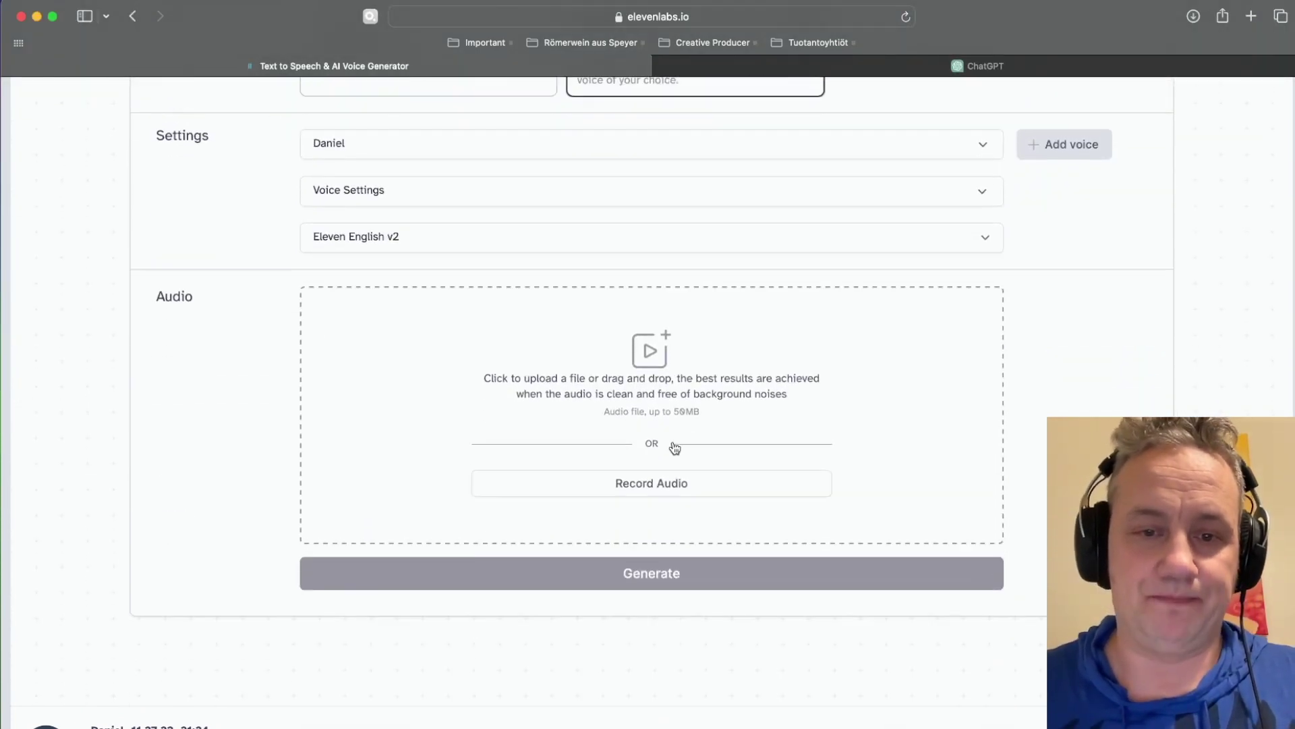
pyautogui.click(651, 351)
pyautogui.click(711, 121)
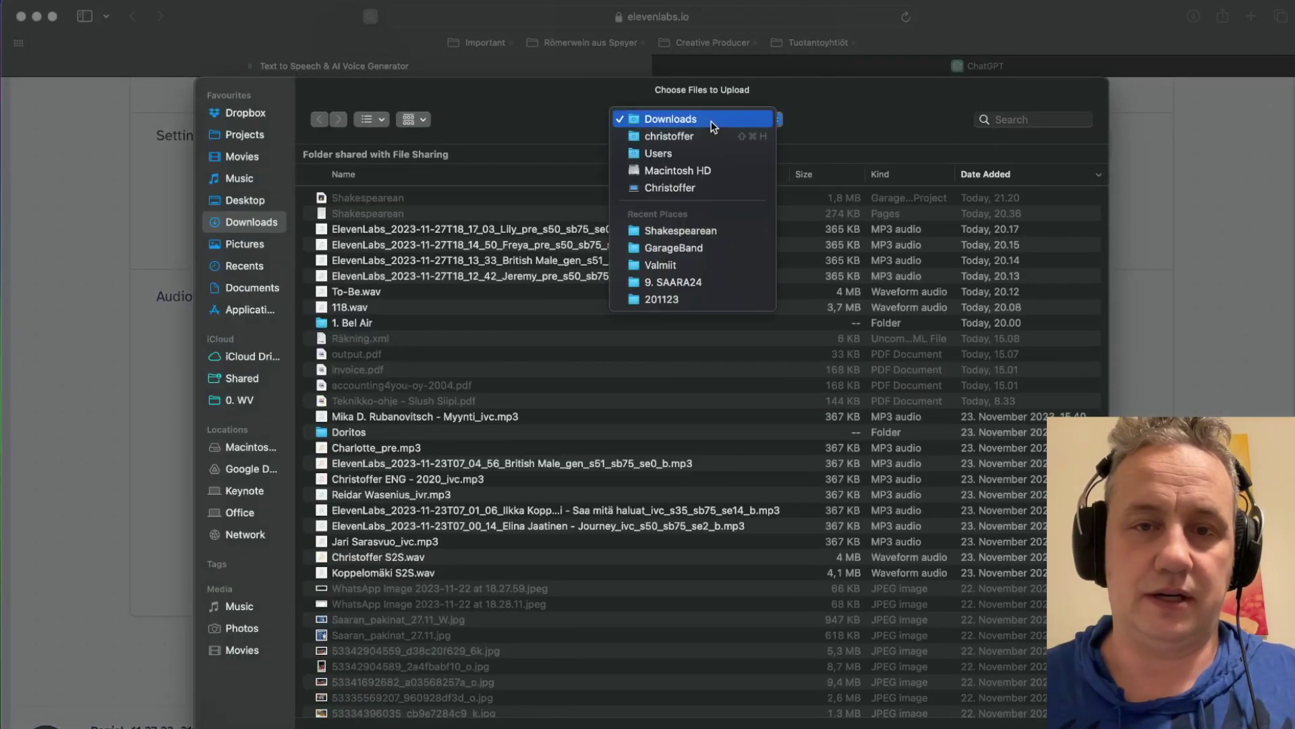
pyautogui.click(687, 232)
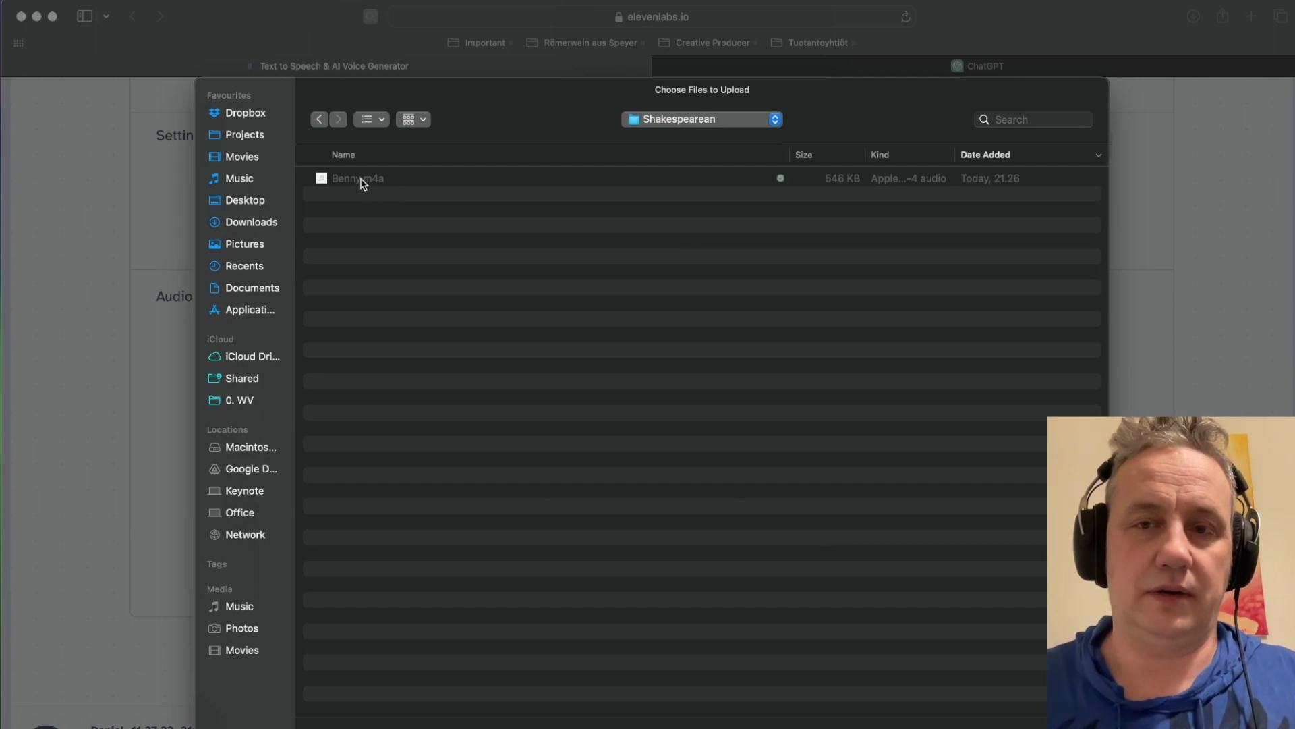
pyautogui.click(1001, 723)
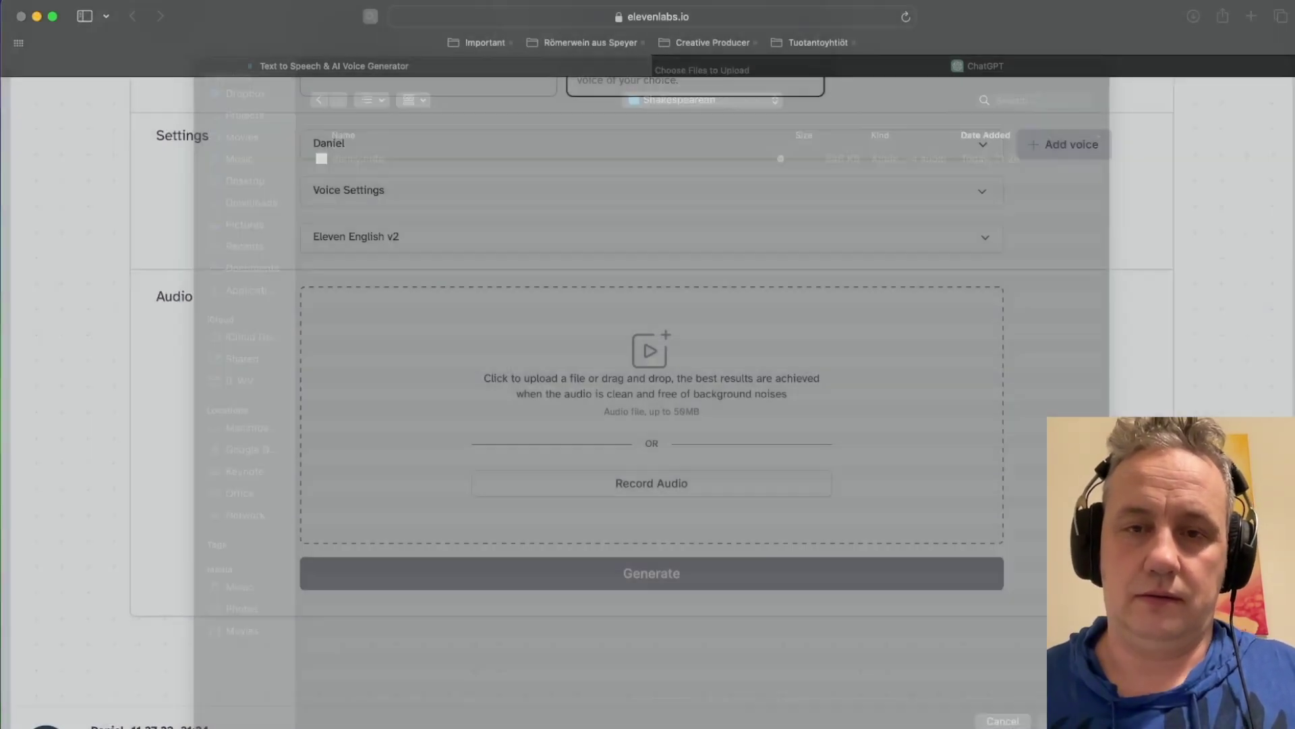
# Add Benny.m4a from Finder as the source audio and generate it in the Daniel voice with Eleven English v2.
pyautogui.click(507, 422)
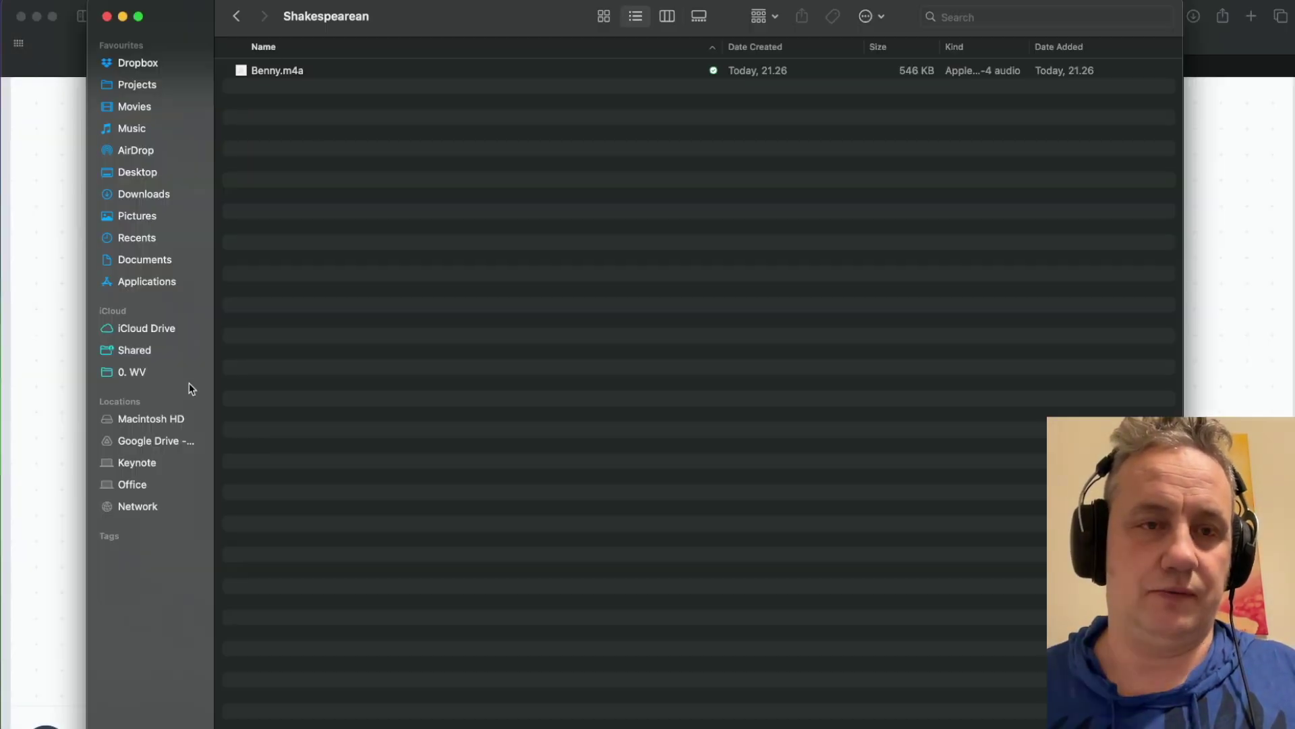
pyautogui.doubleClick(276, 71)
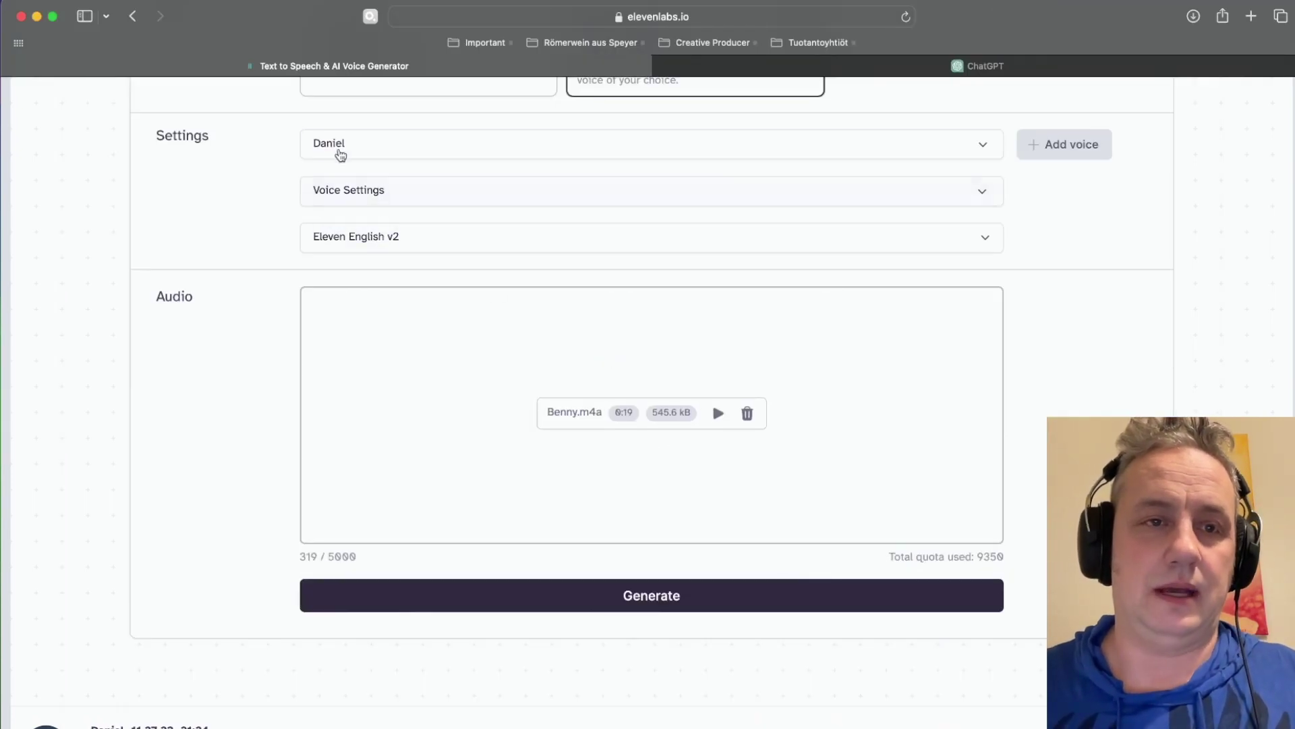
pyautogui.click(355, 242)
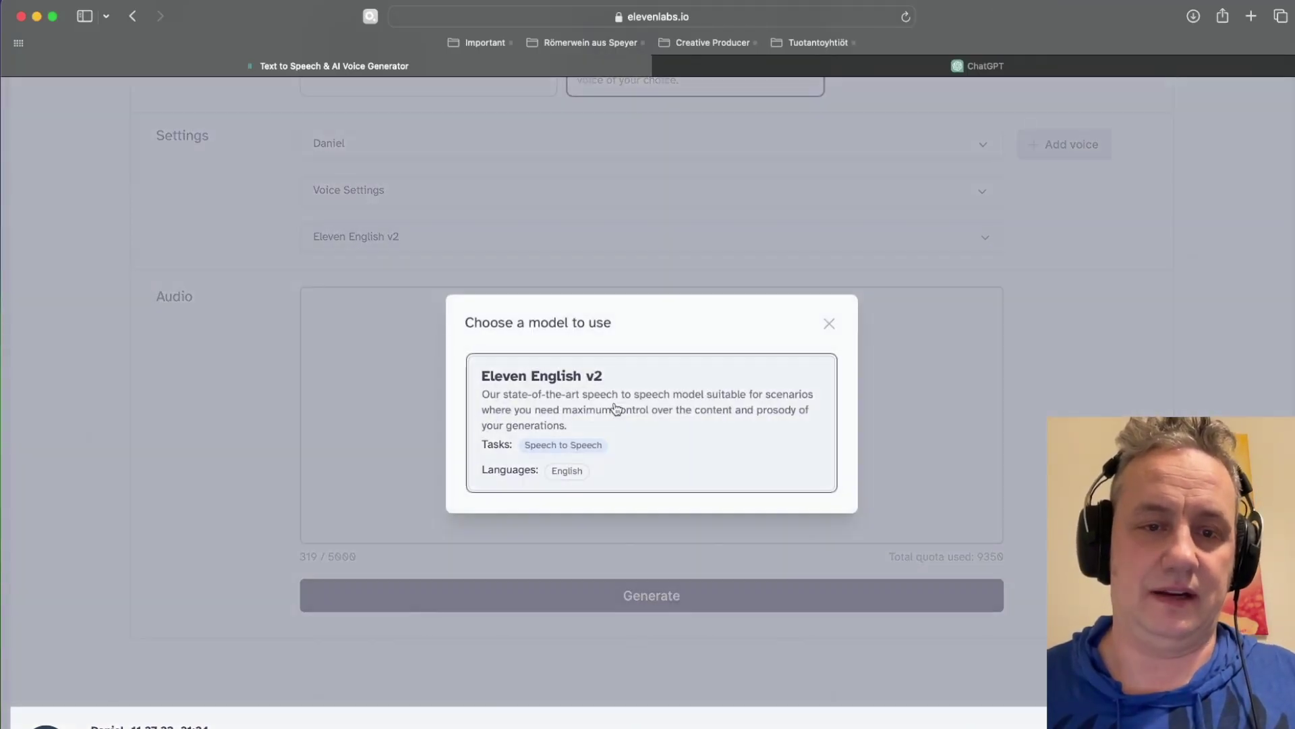
pyautogui.click(427, 405)
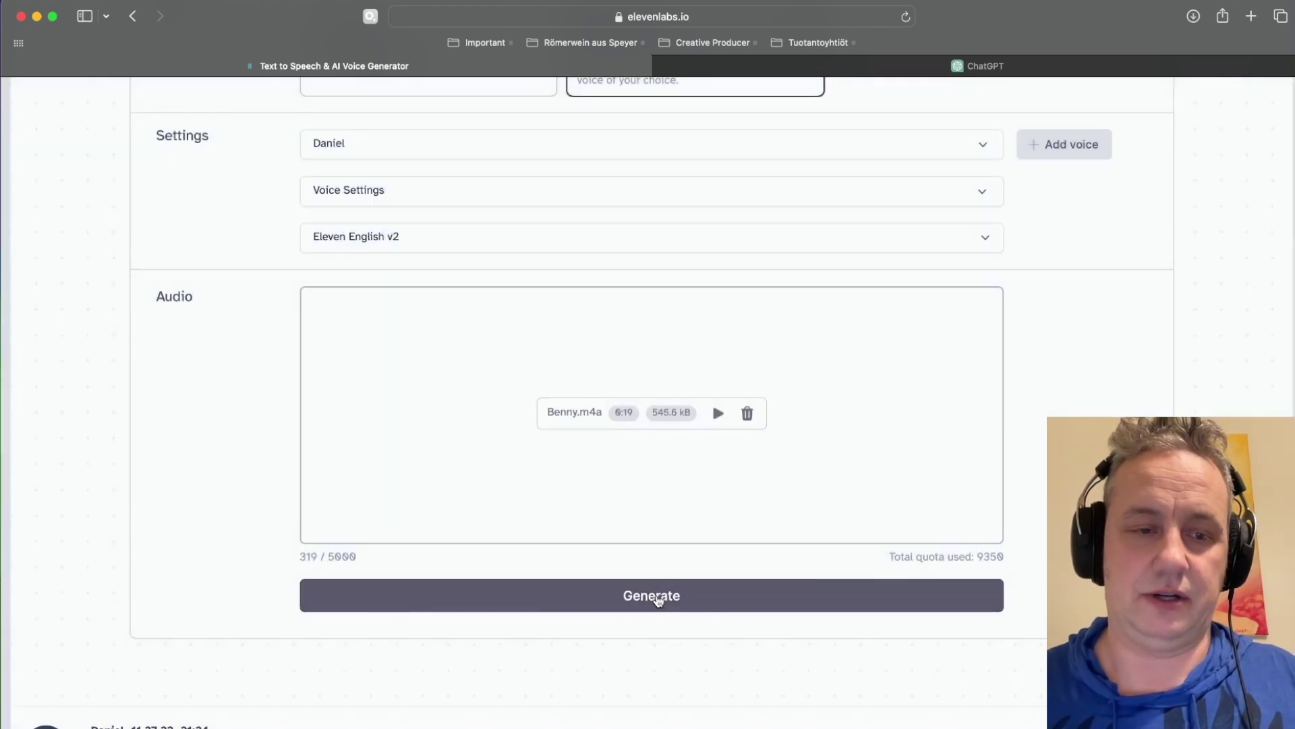
pyautogui.click(658, 600)
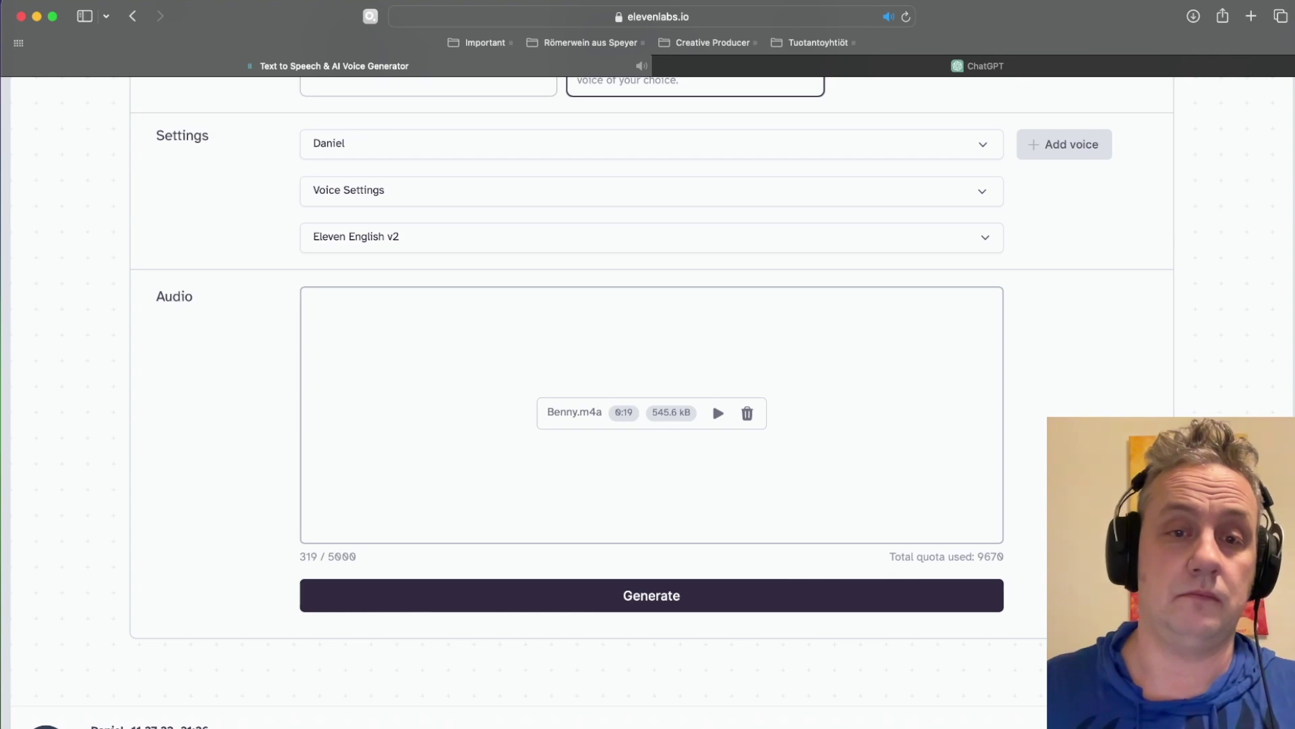
# Replace the Benny.m4a clip with Bel air Orig.m4a from the Shakespearean folder and generate it in the Daniel voice.
pyautogui.press('super+Tab')
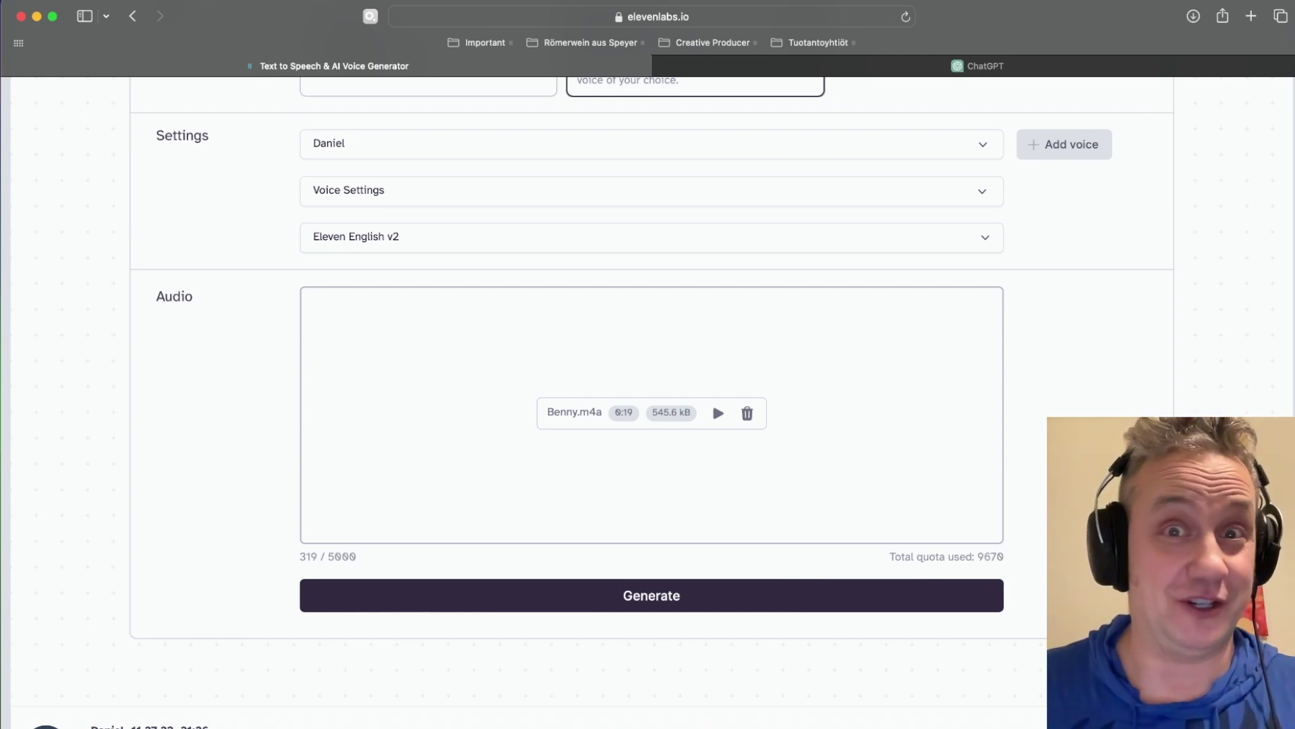
pyautogui.click(747, 414)
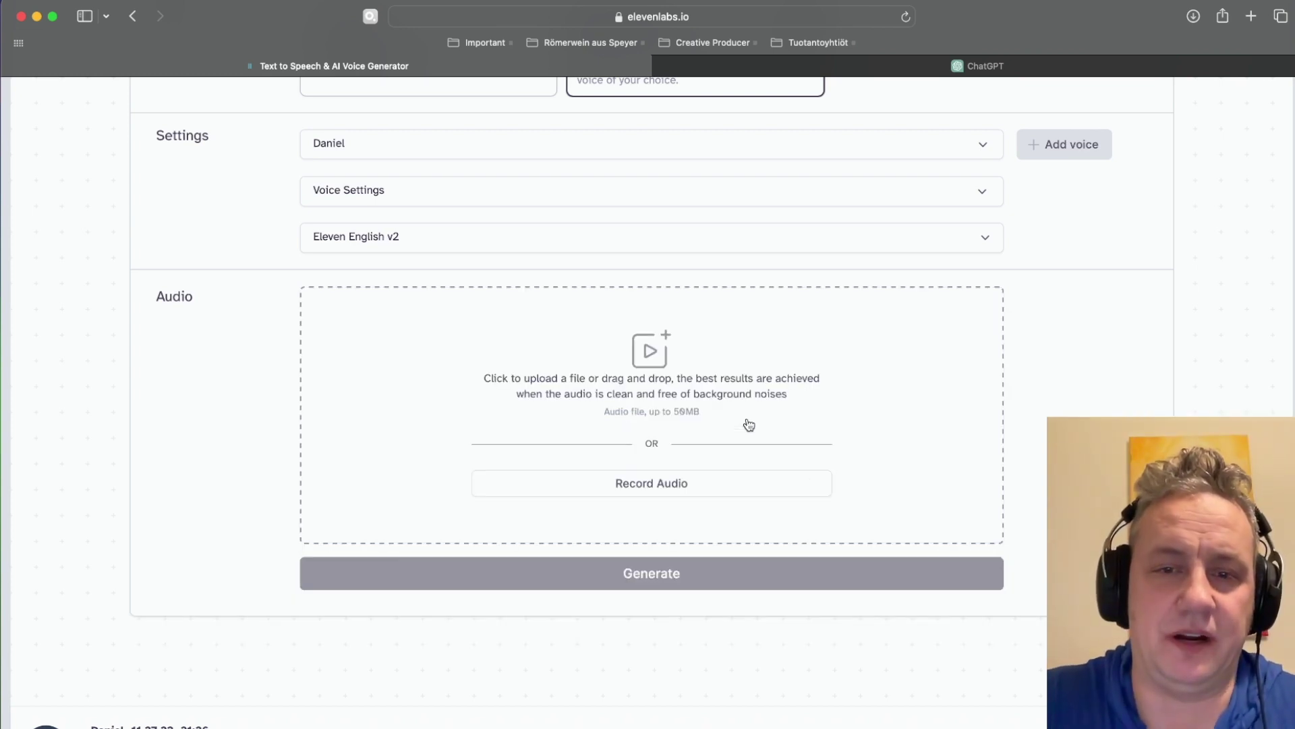
pyautogui.press('super+Tab')
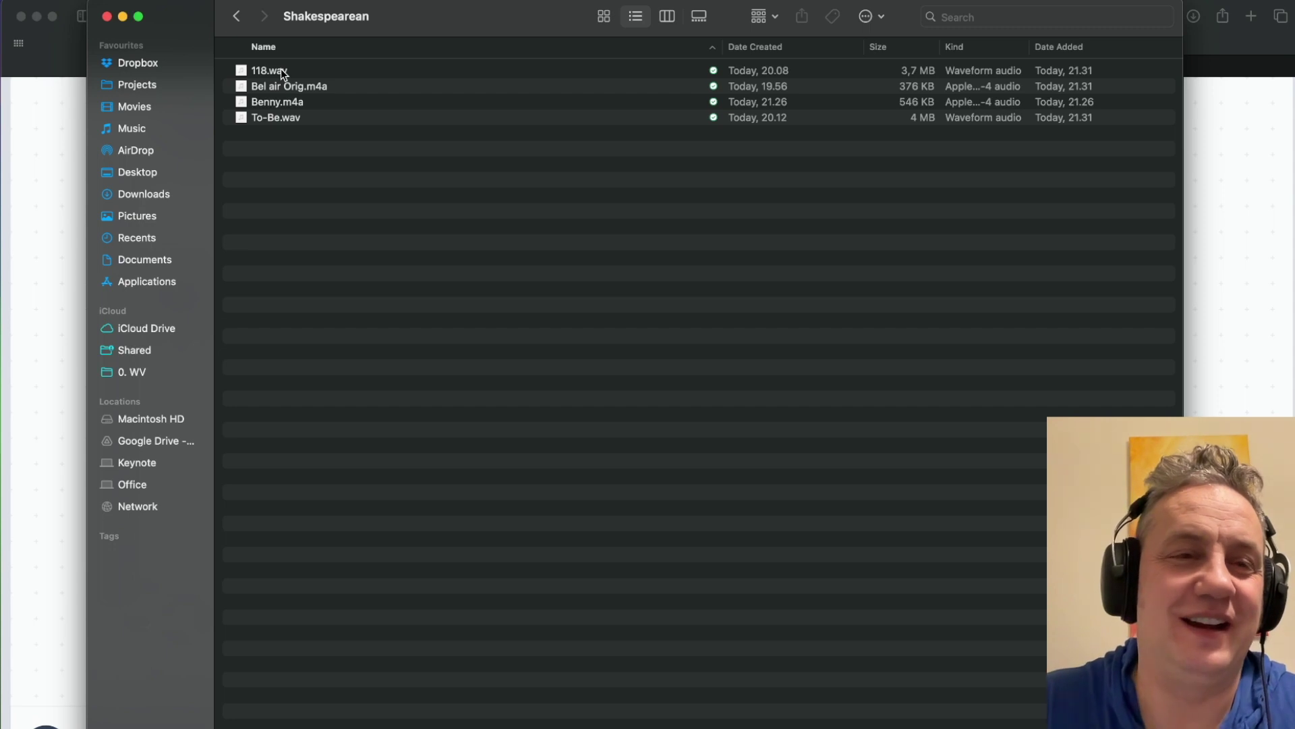
pyautogui.moveTo(290, 86); pyautogui.dragTo(593, 389)
pyautogui.press('super+Tab')
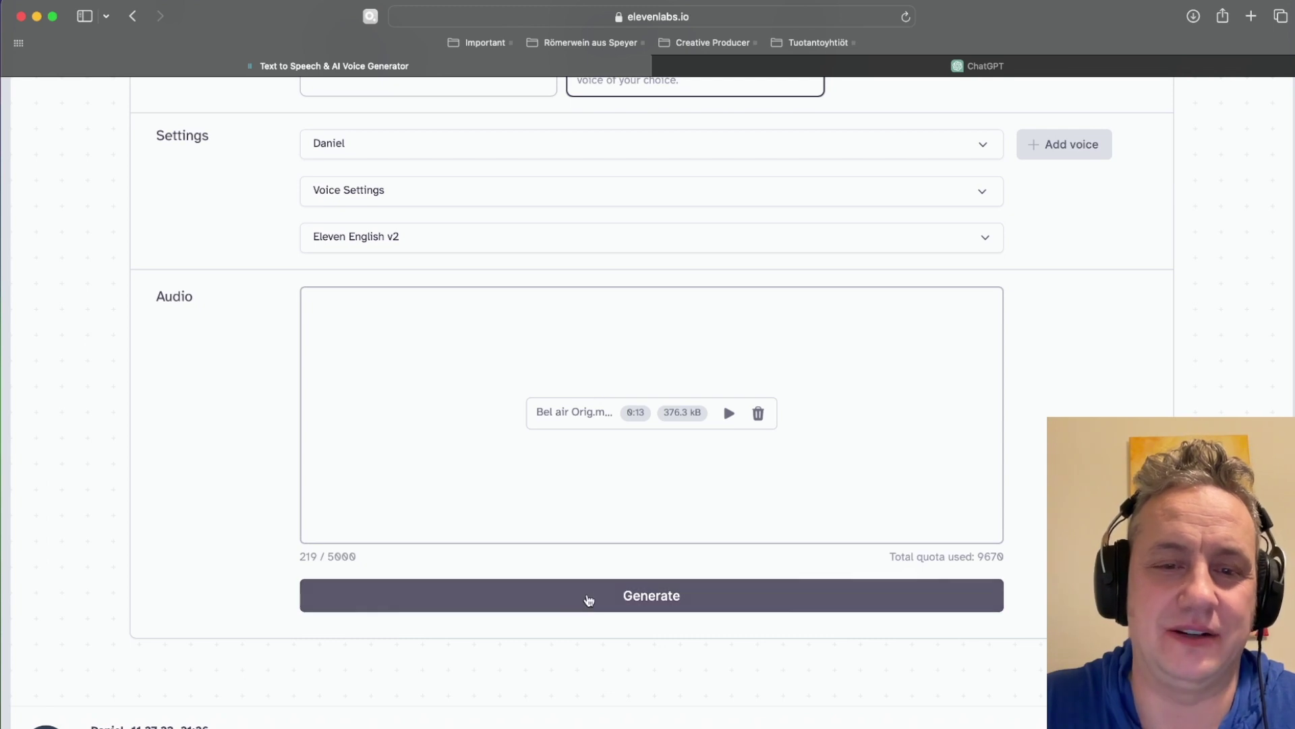
pyautogui.click(613, 589)
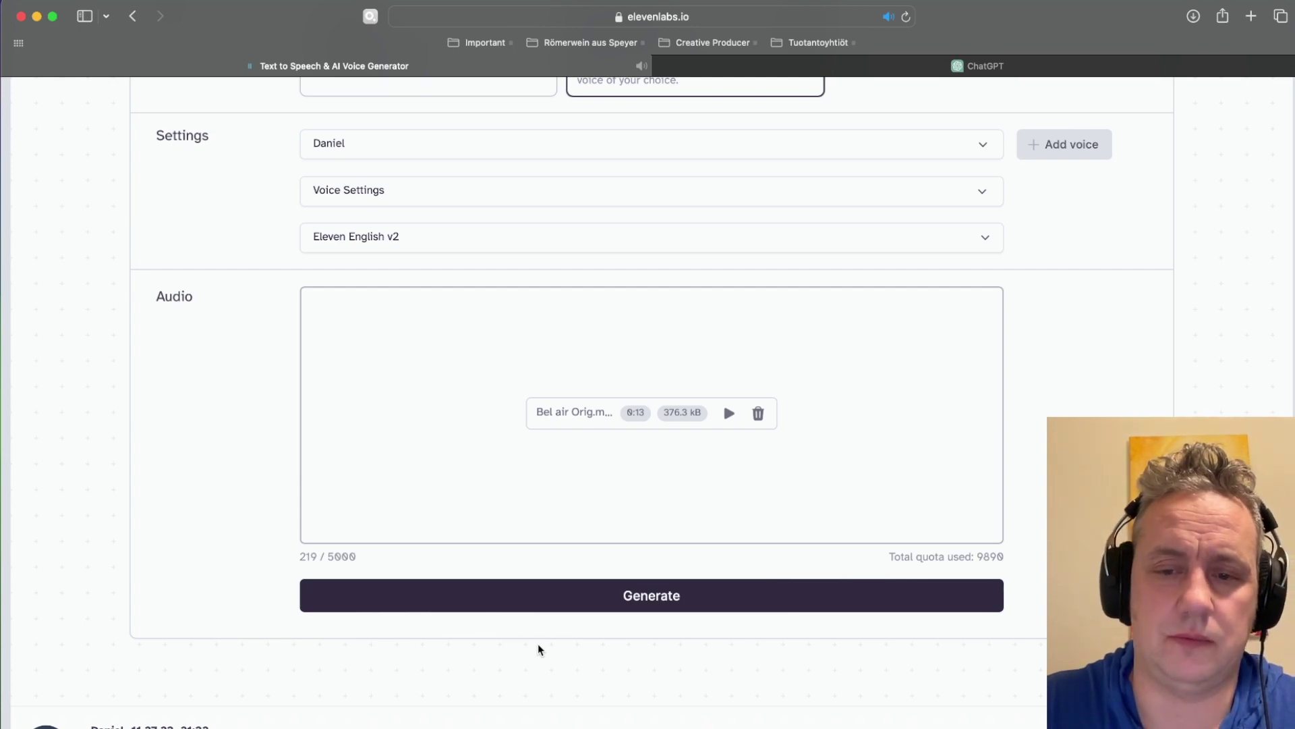
# Play the original Bel air Orig.m4a recording in Finder for comparison and return to ElevenLabs.
pyautogui.press('super+Tab')
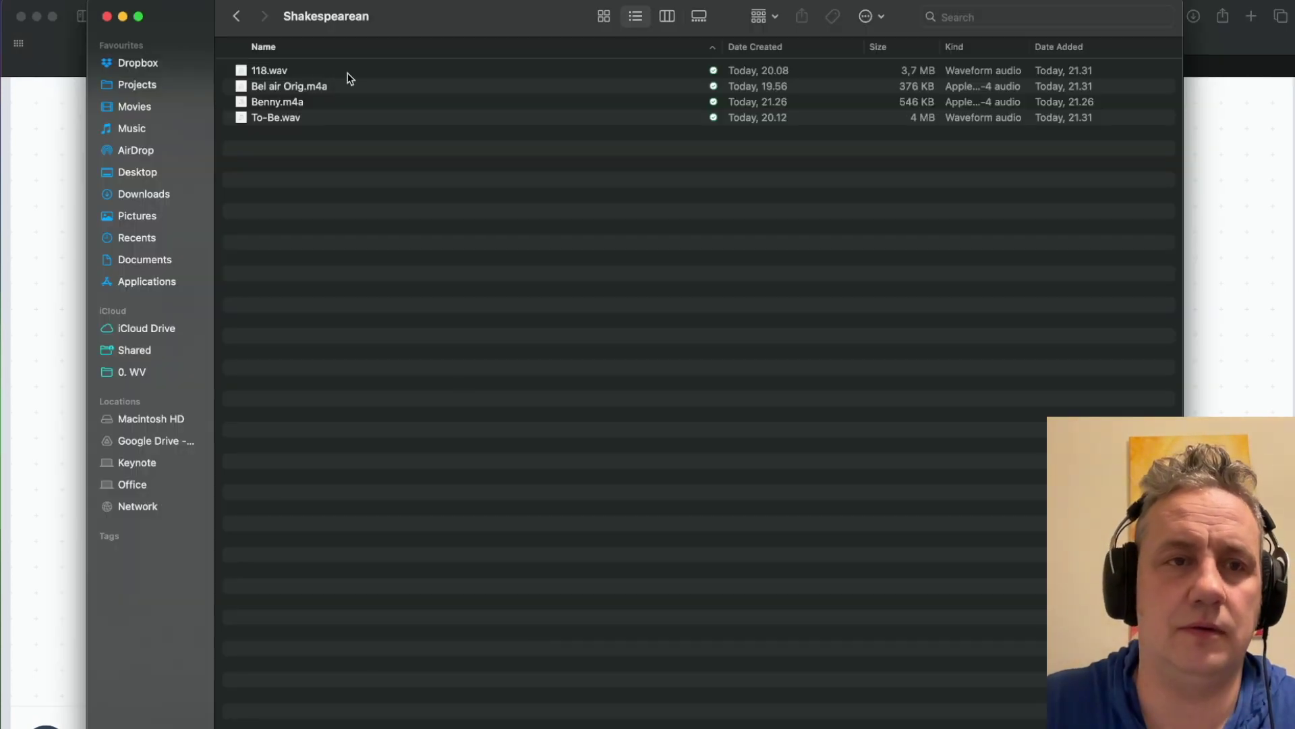
pyautogui.click(290, 86)
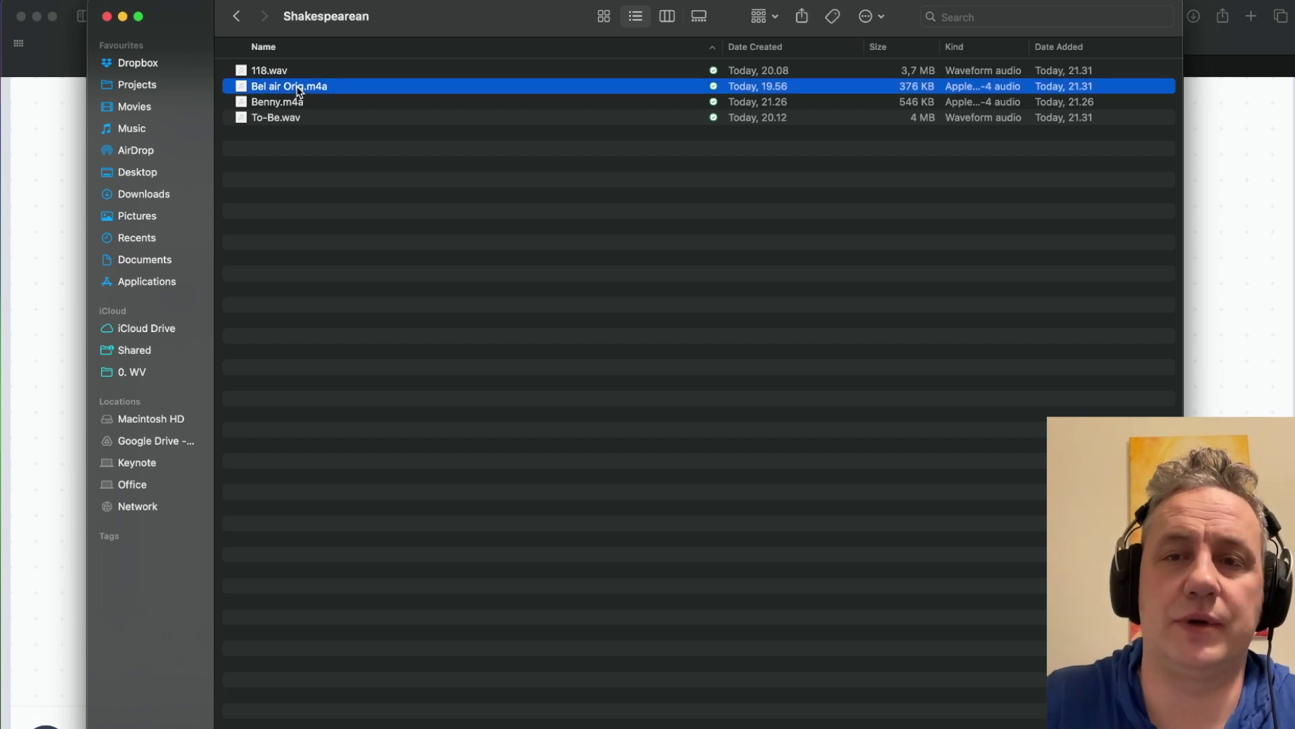
pyautogui.press('space')
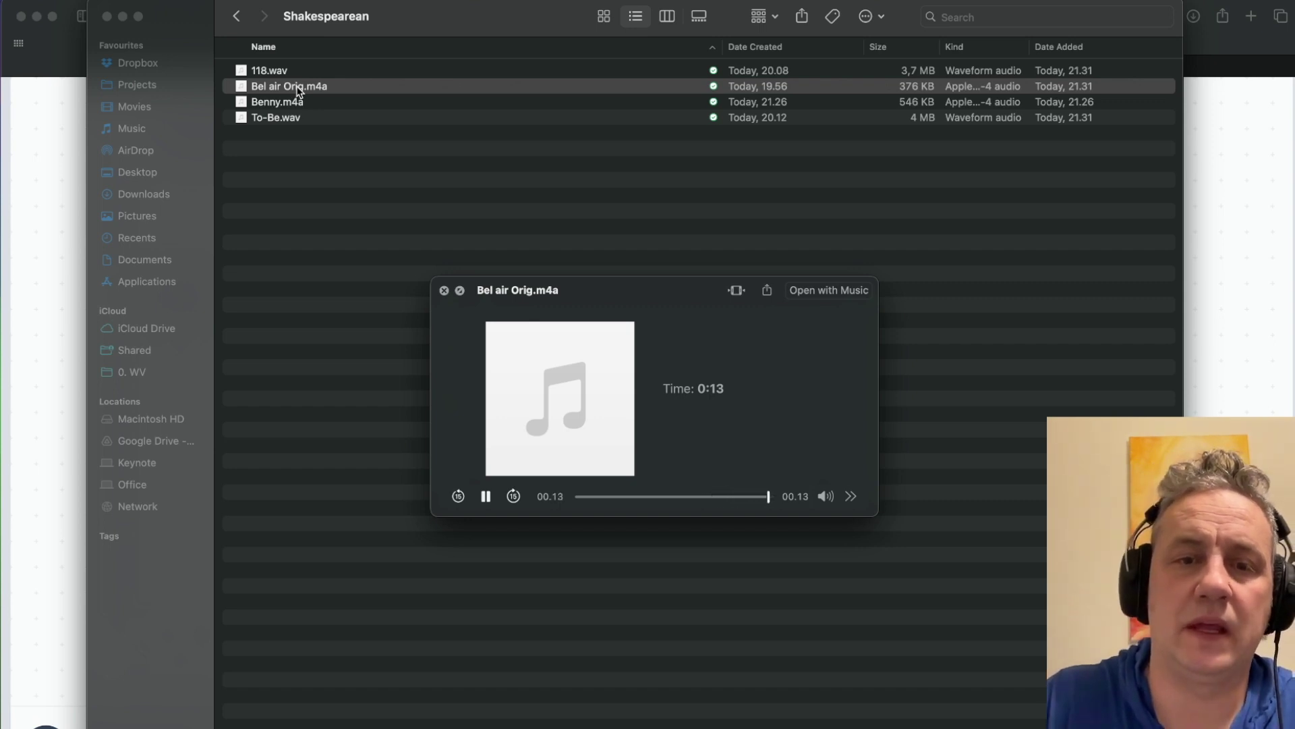
pyautogui.press('space')
pyautogui.press('super+Tab')
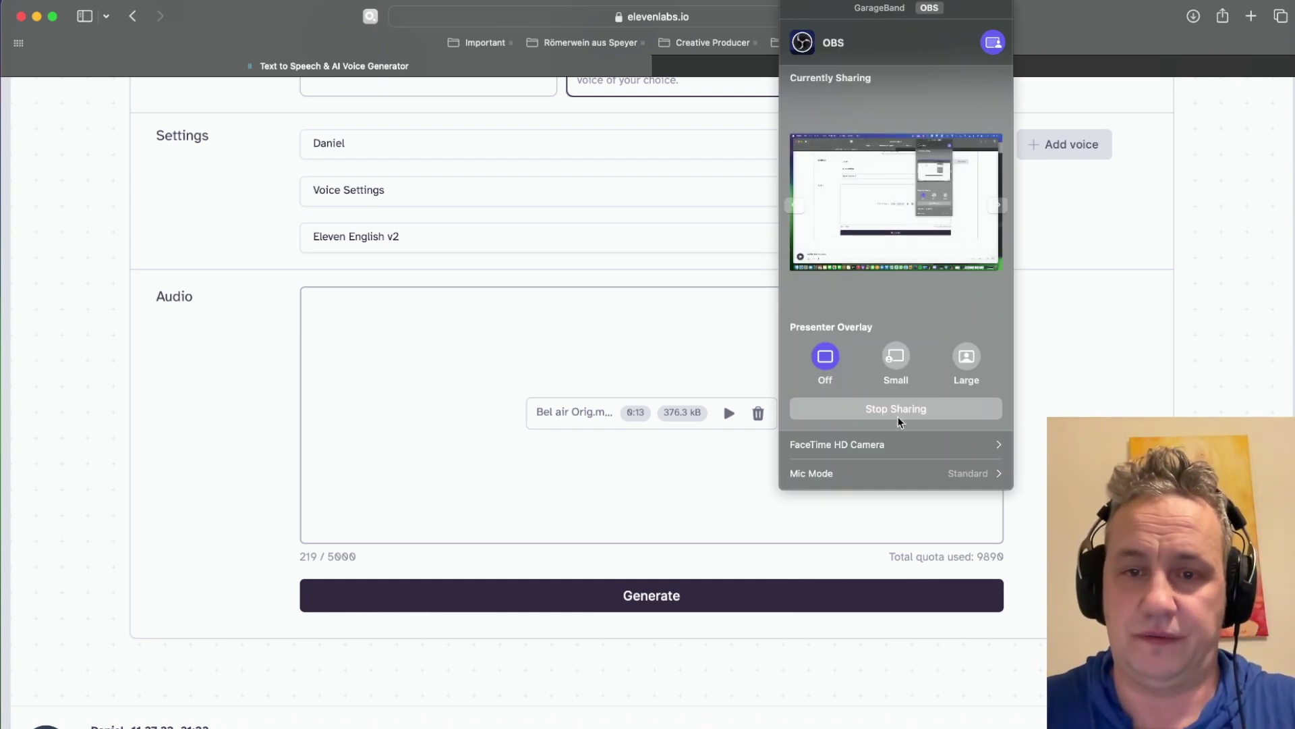
# View the microphone mode options in the OBS sharing controls and close the controls.
pyautogui.click(986, 475)
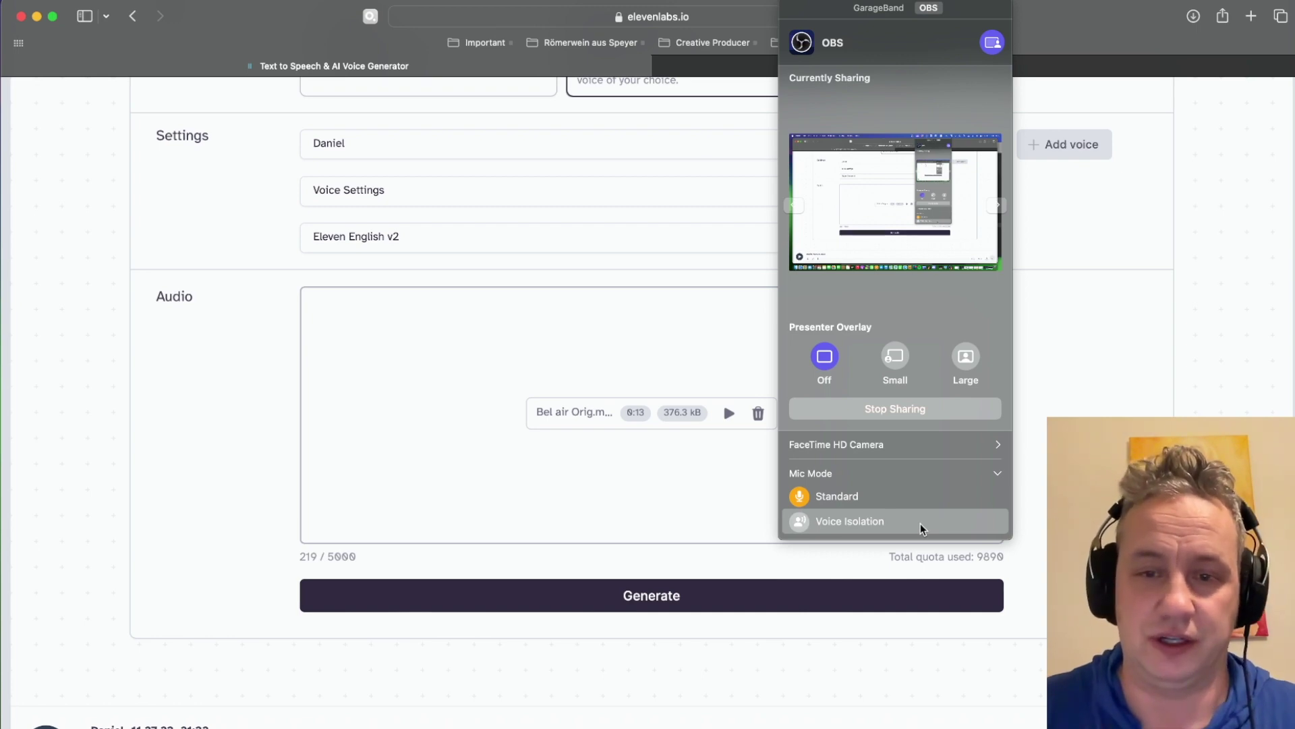
pyautogui.press('Escape')
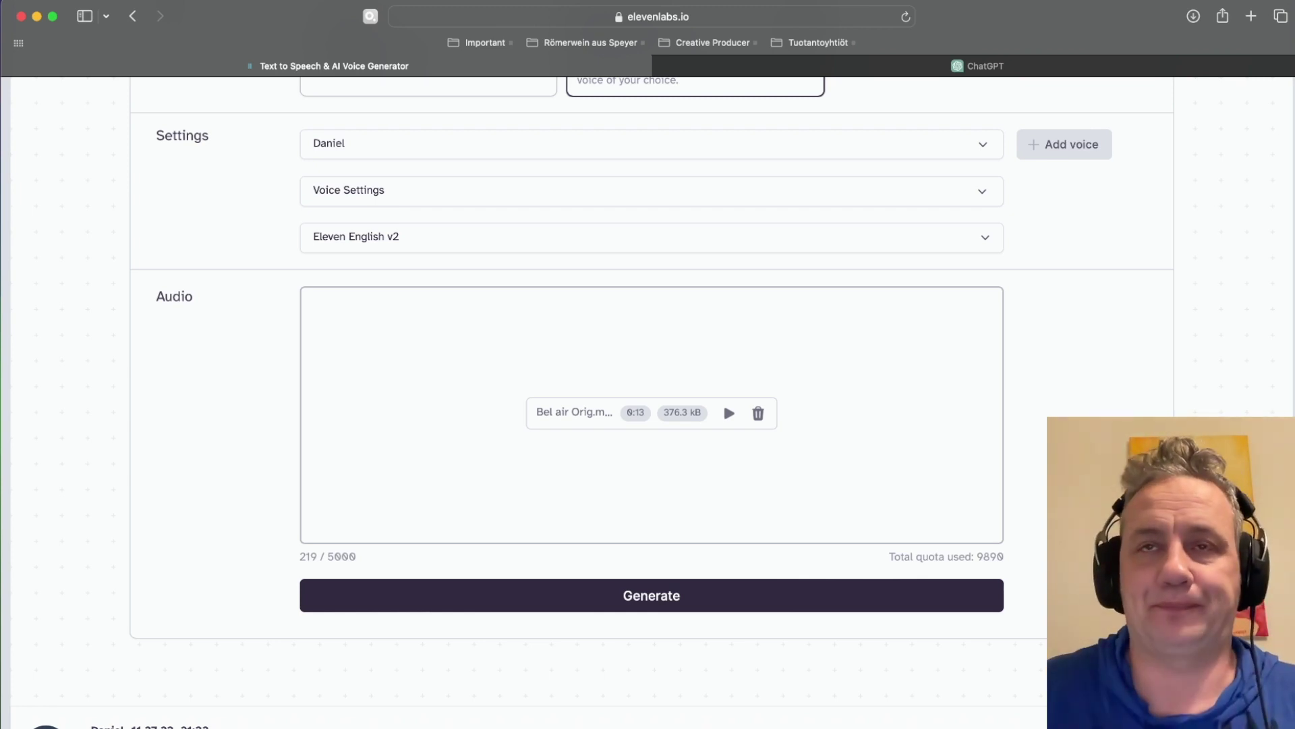
# Change the synthesis voice to Dorothy and play its preview sample.
pyautogui.click(702, 138)
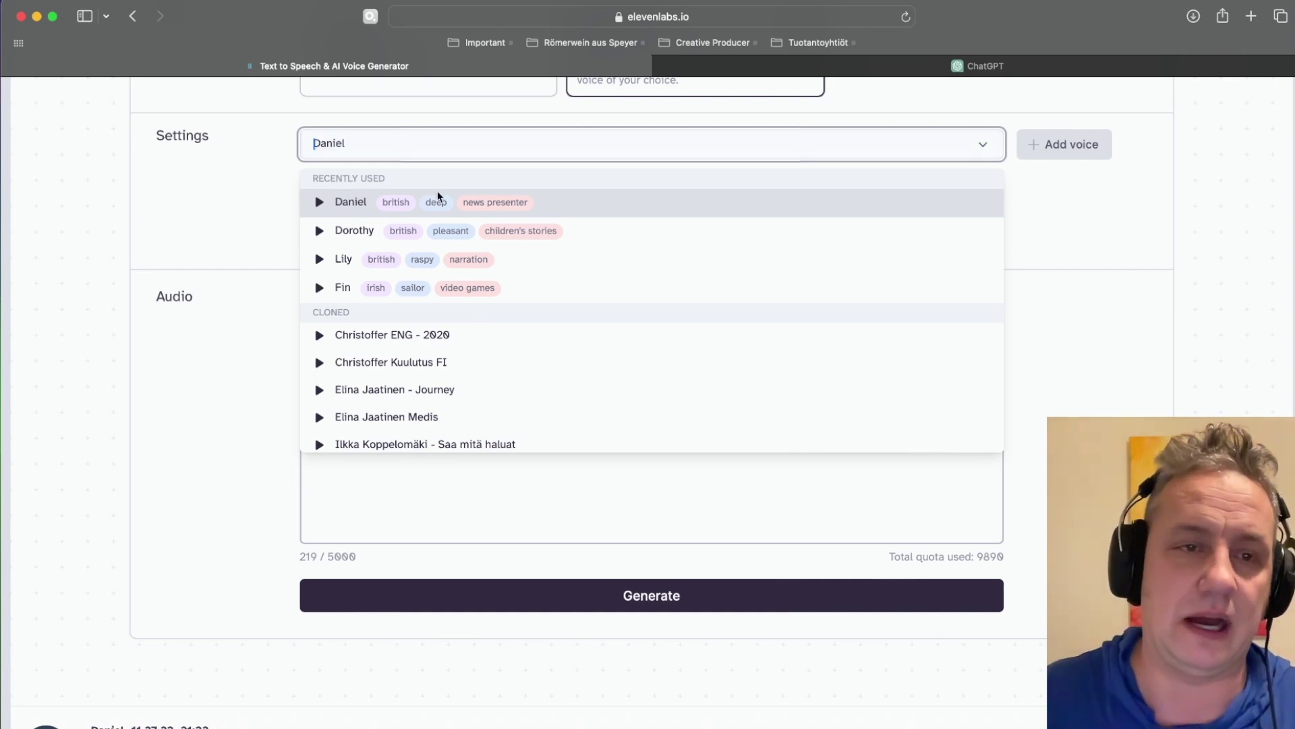
pyautogui.click(371, 230)
pyautogui.click(361, 145)
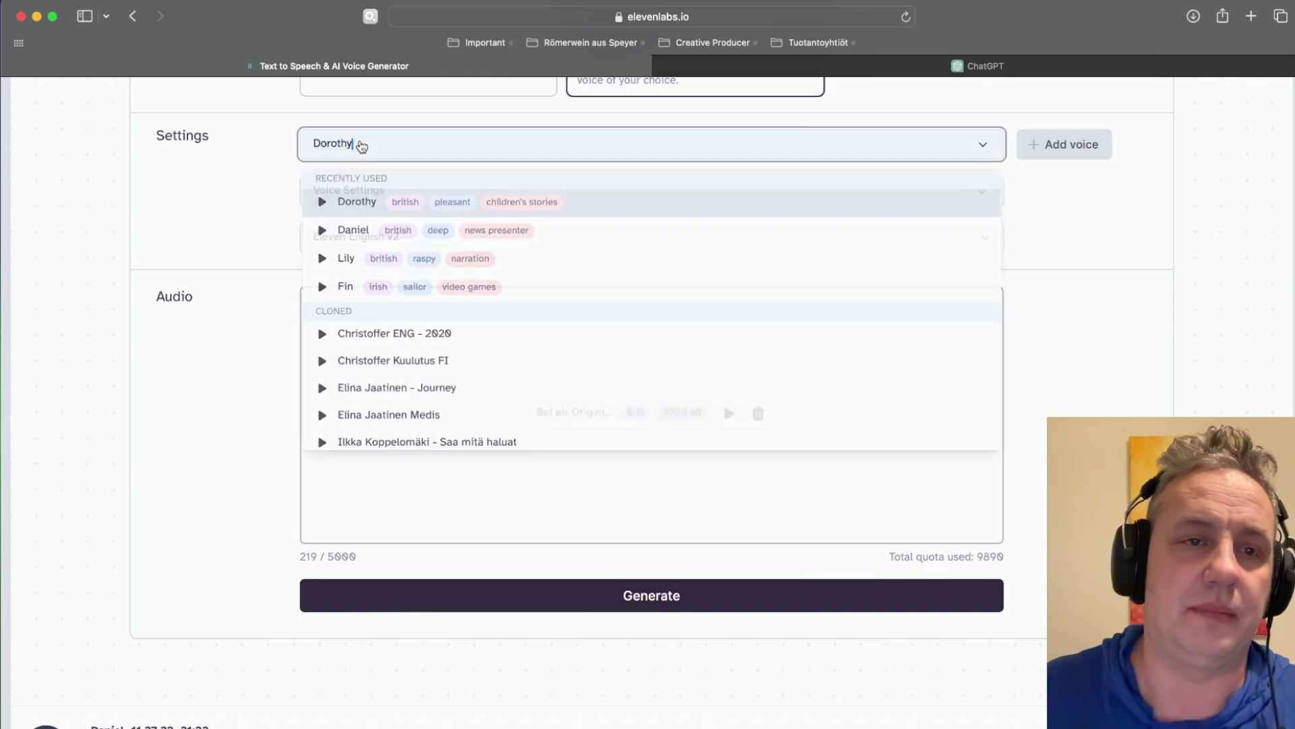
pyautogui.click(320, 204)
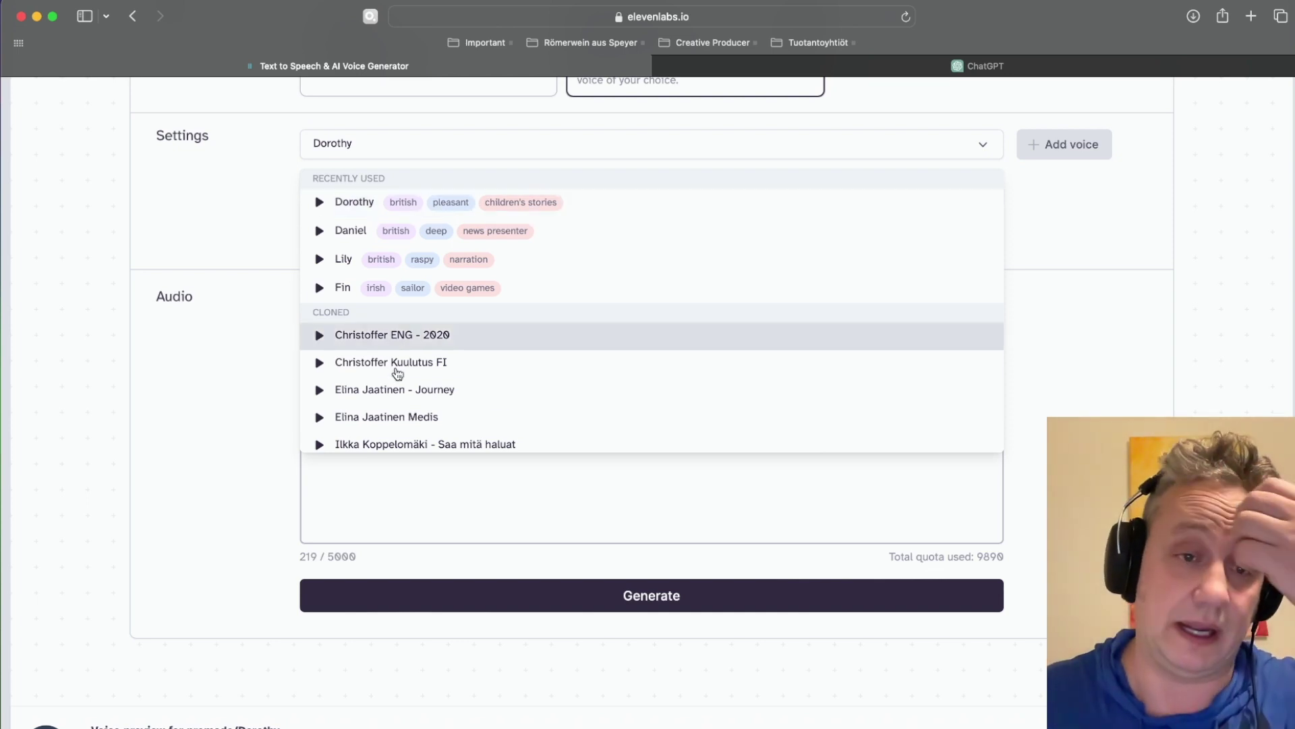
# Browse the premade voices, keep Dorothy and generate Bel air Orig.m4a in that voice.
pyautogui.scroll(-15, 397, 371)
pyautogui.scroll(-5, 396, 371)
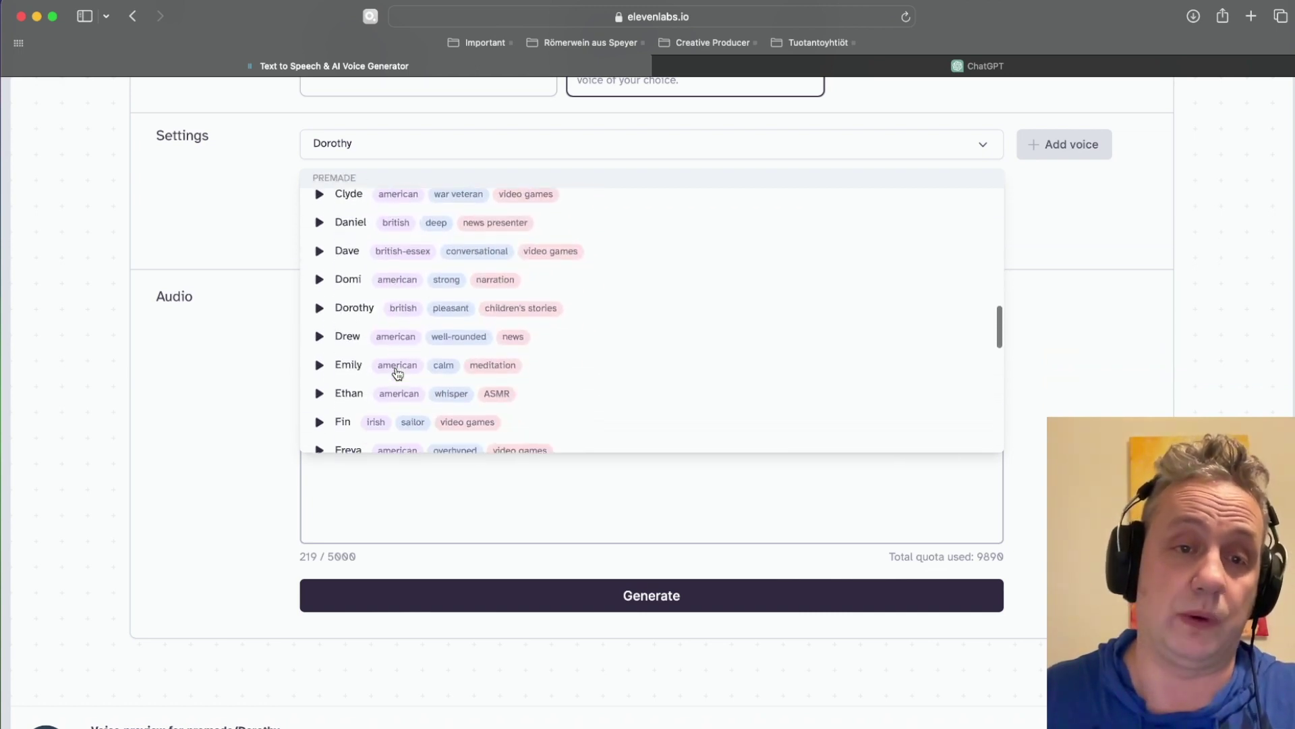
pyautogui.click(259, 492)
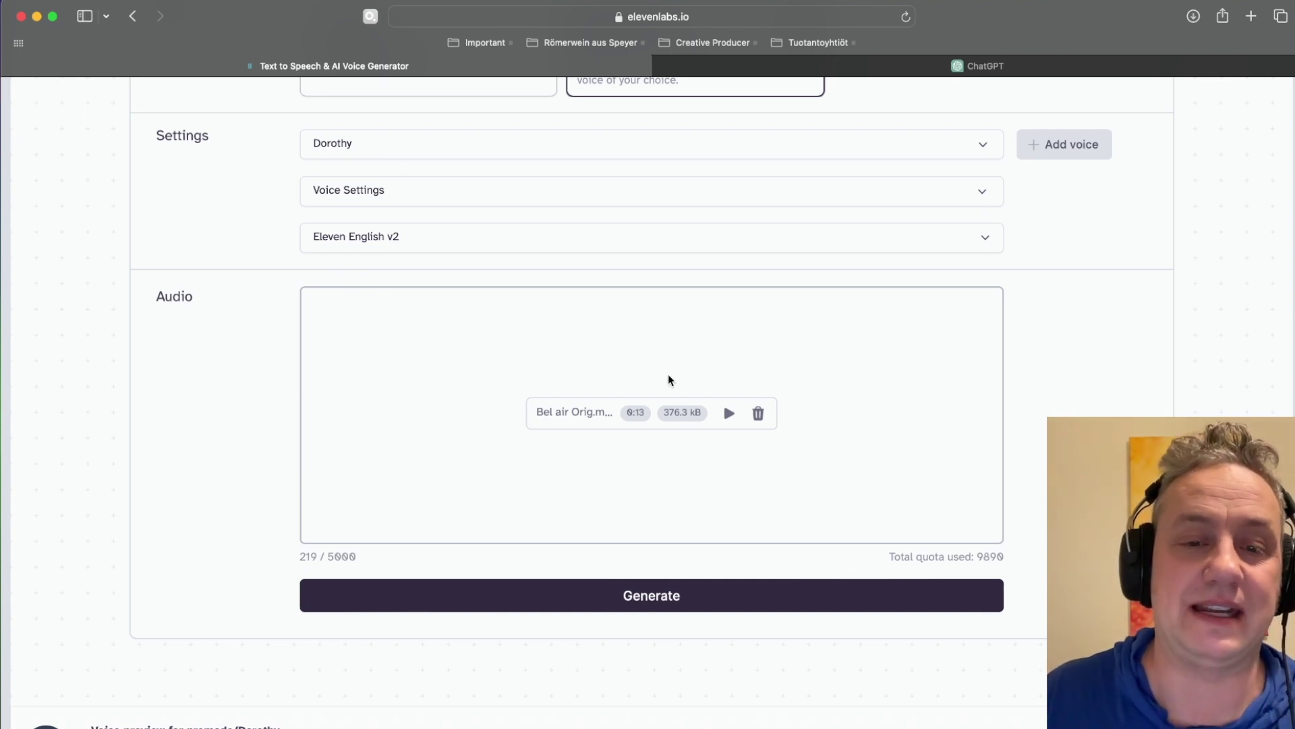
pyautogui.click(596, 599)
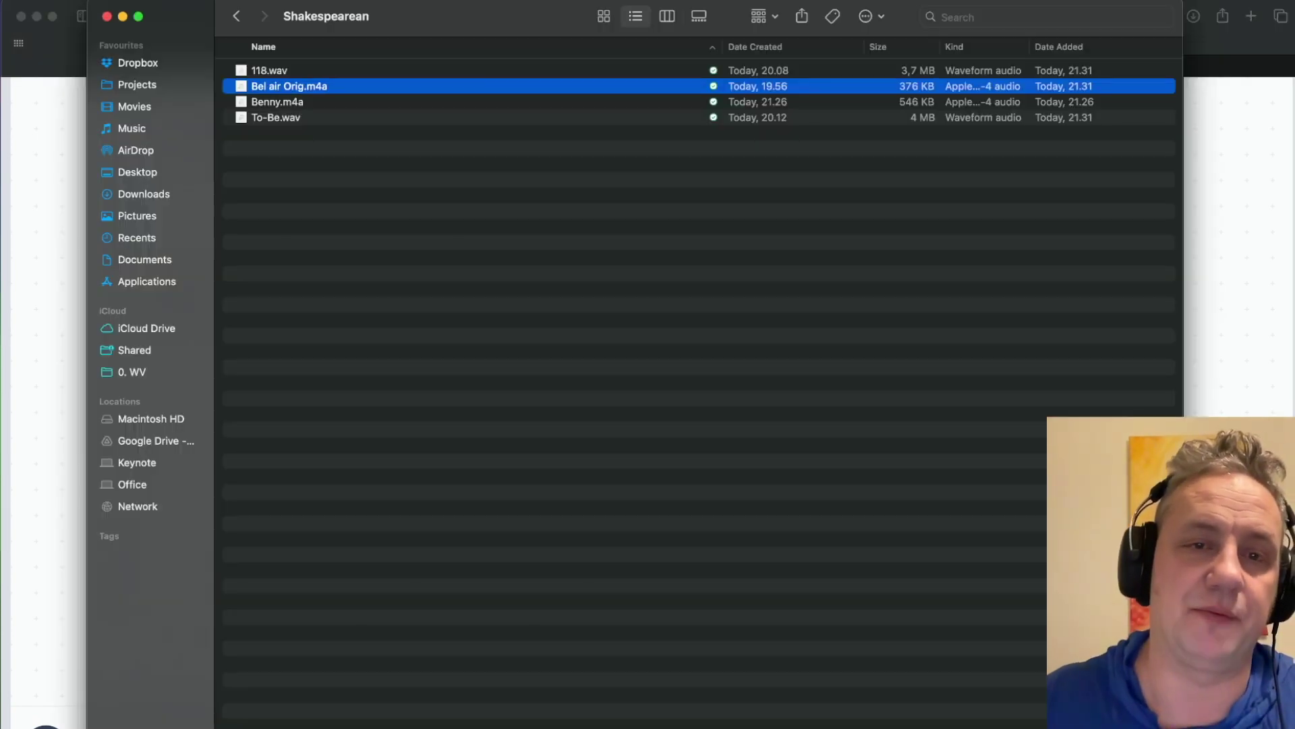
# Replace the Bel air Orig.m4a clip with 118.wav from the Shakespearean folder and set the voice to Daniel.
pyautogui.click(272, 71)
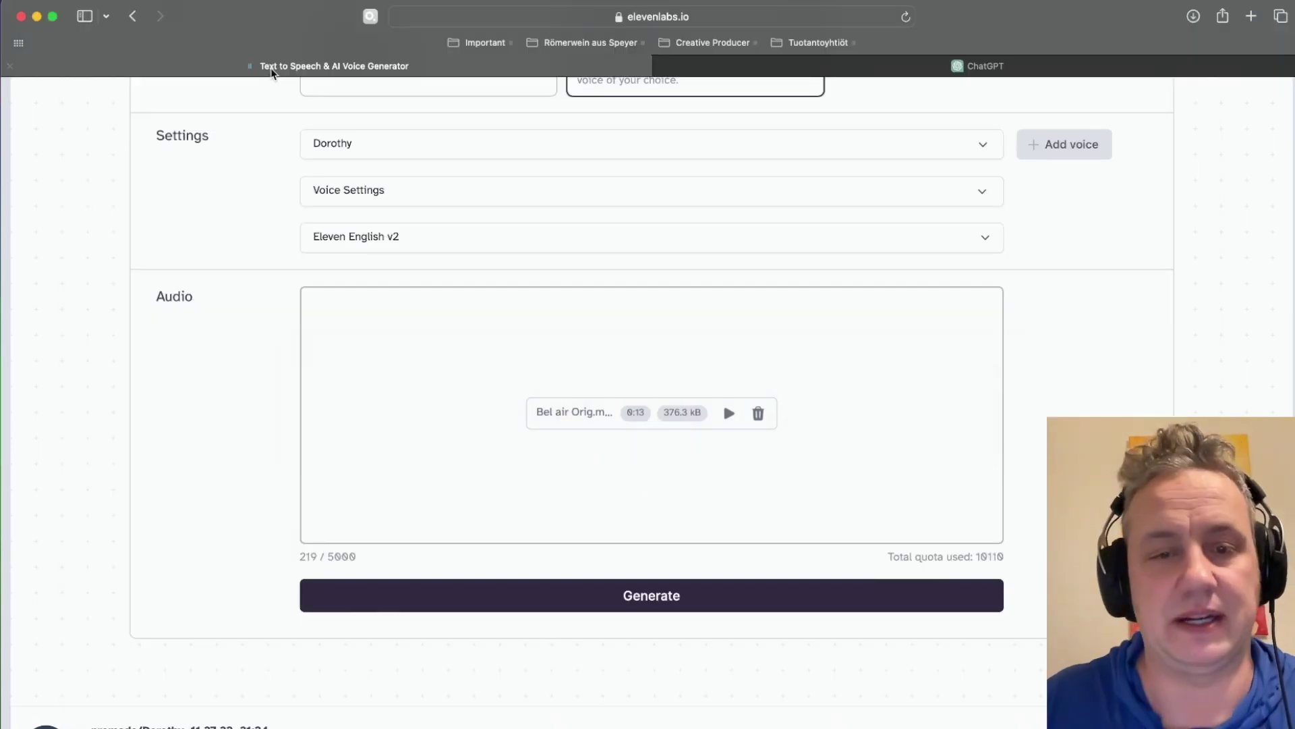
pyautogui.click(759, 415)
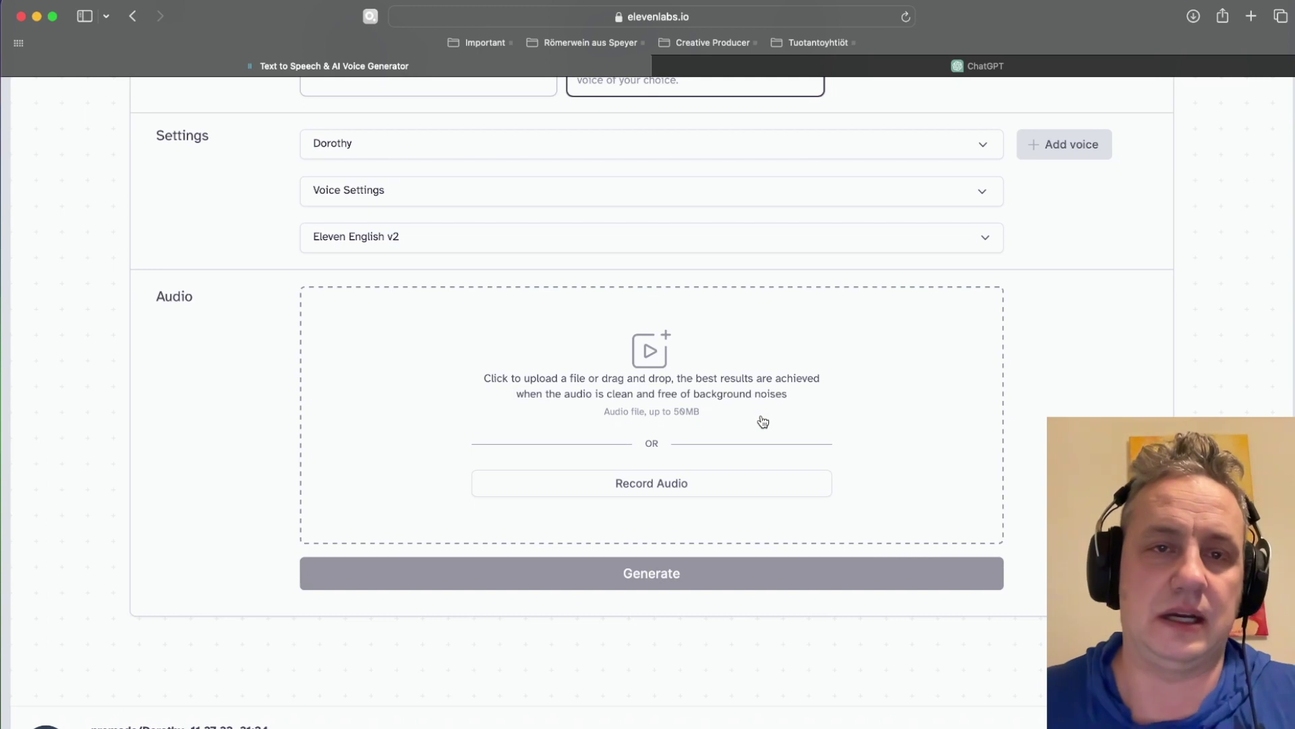
pyautogui.click(763, 422)
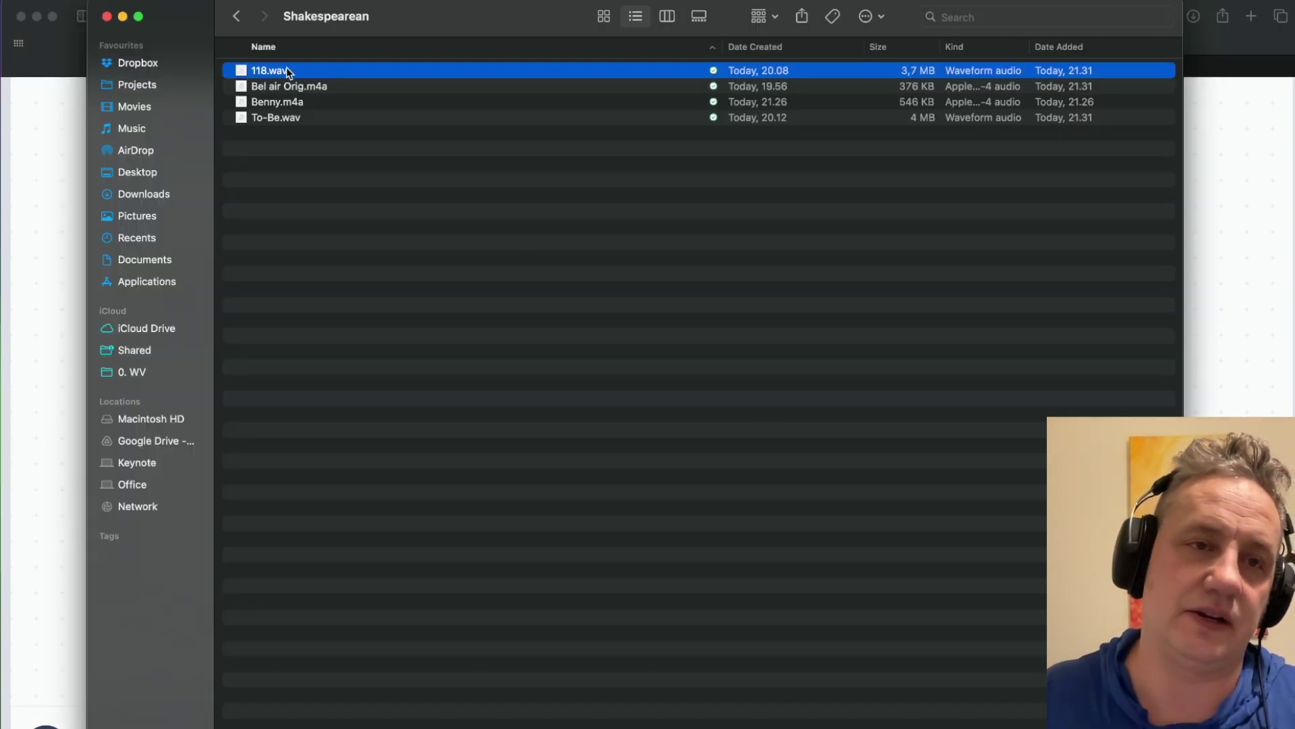
pyautogui.moveTo(286, 70); pyautogui.dragTo(564, 446)
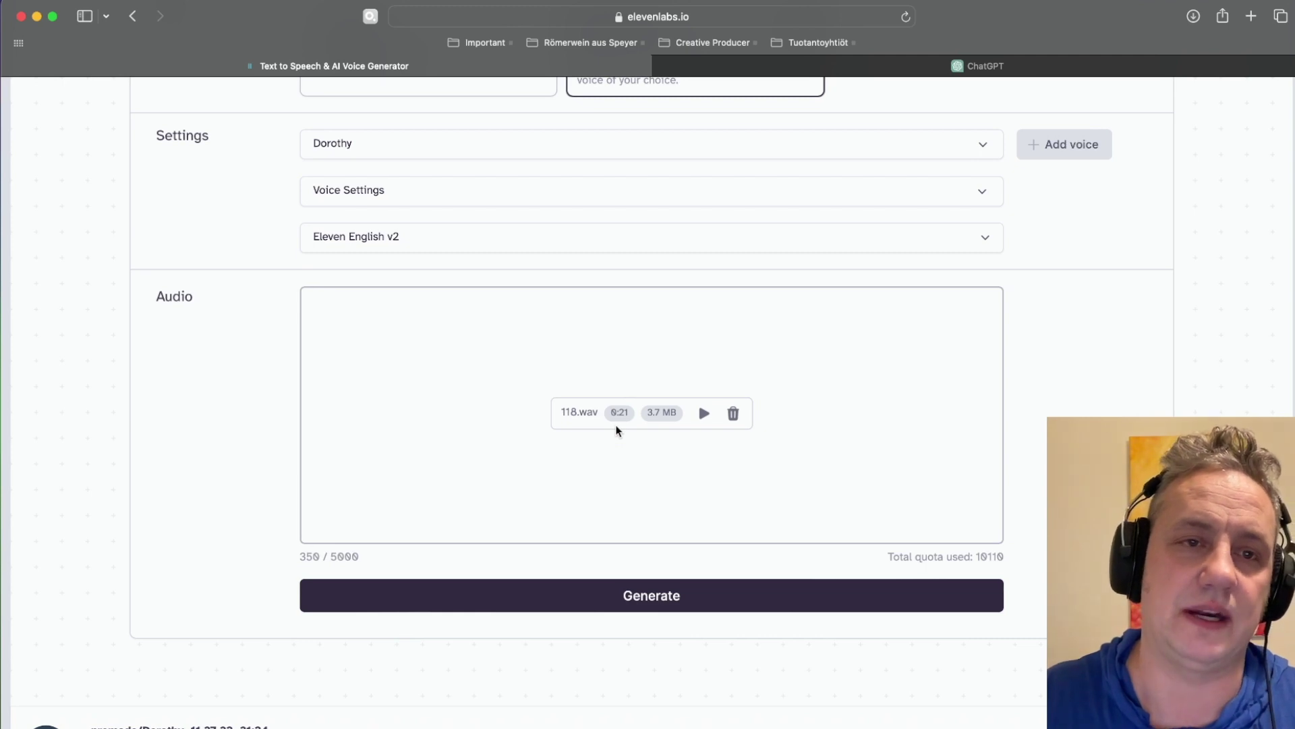
pyautogui.click(407, 149)
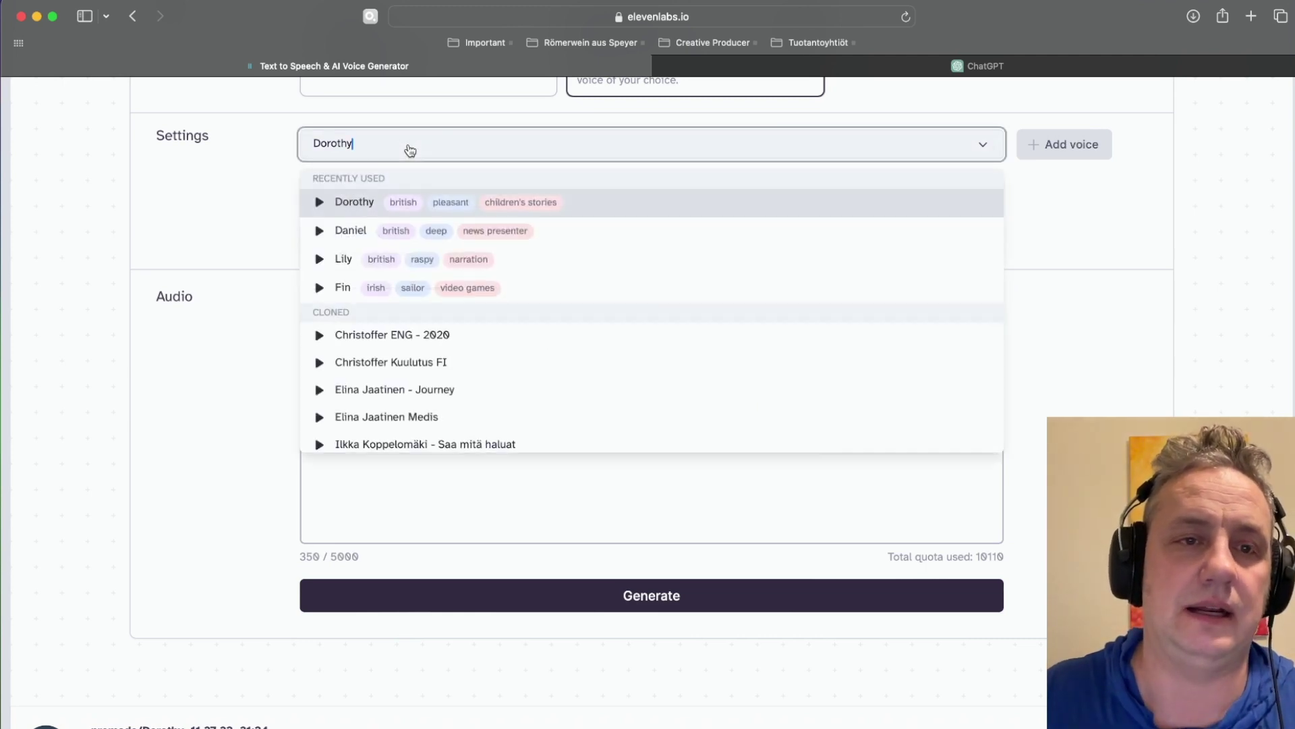
pyautogui.click(326, 232)
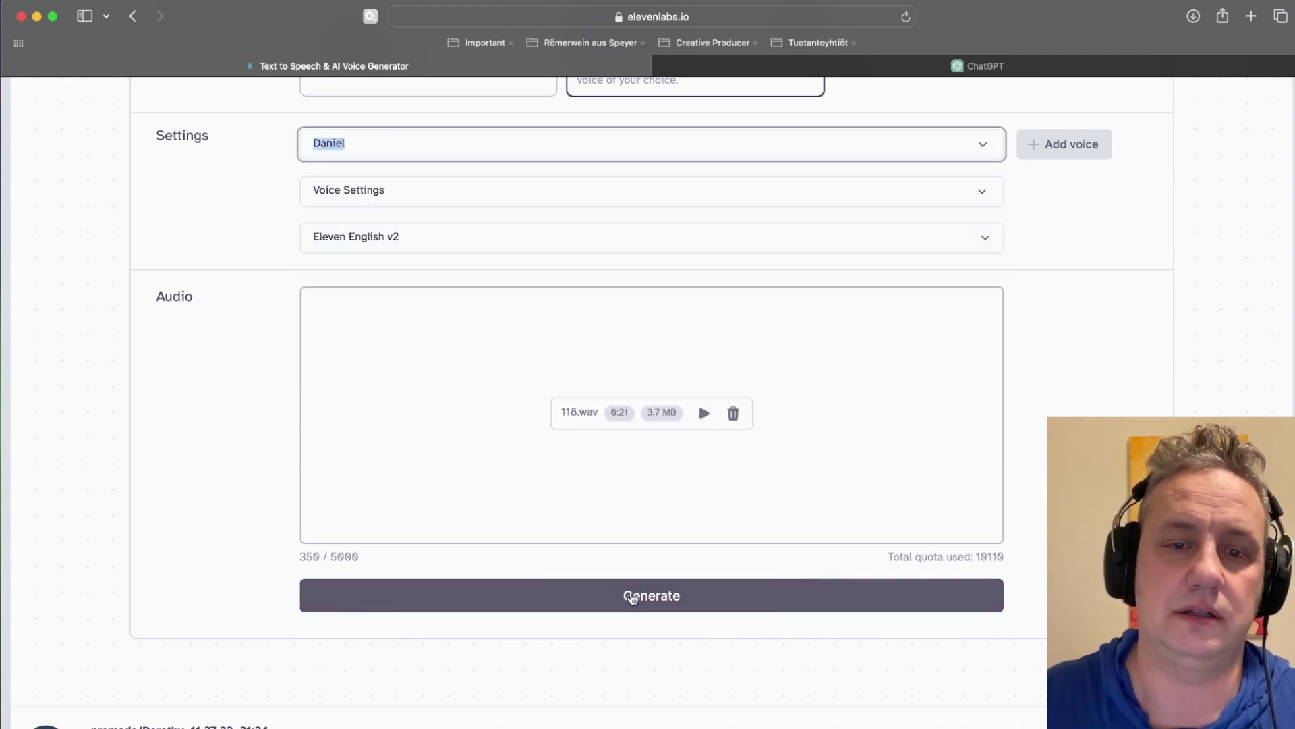
# Play the original 118.wav recording in Finder, and generate the clip in the Daniel voice back in ElevenLabs.
pyautogui.press('super+Tab')
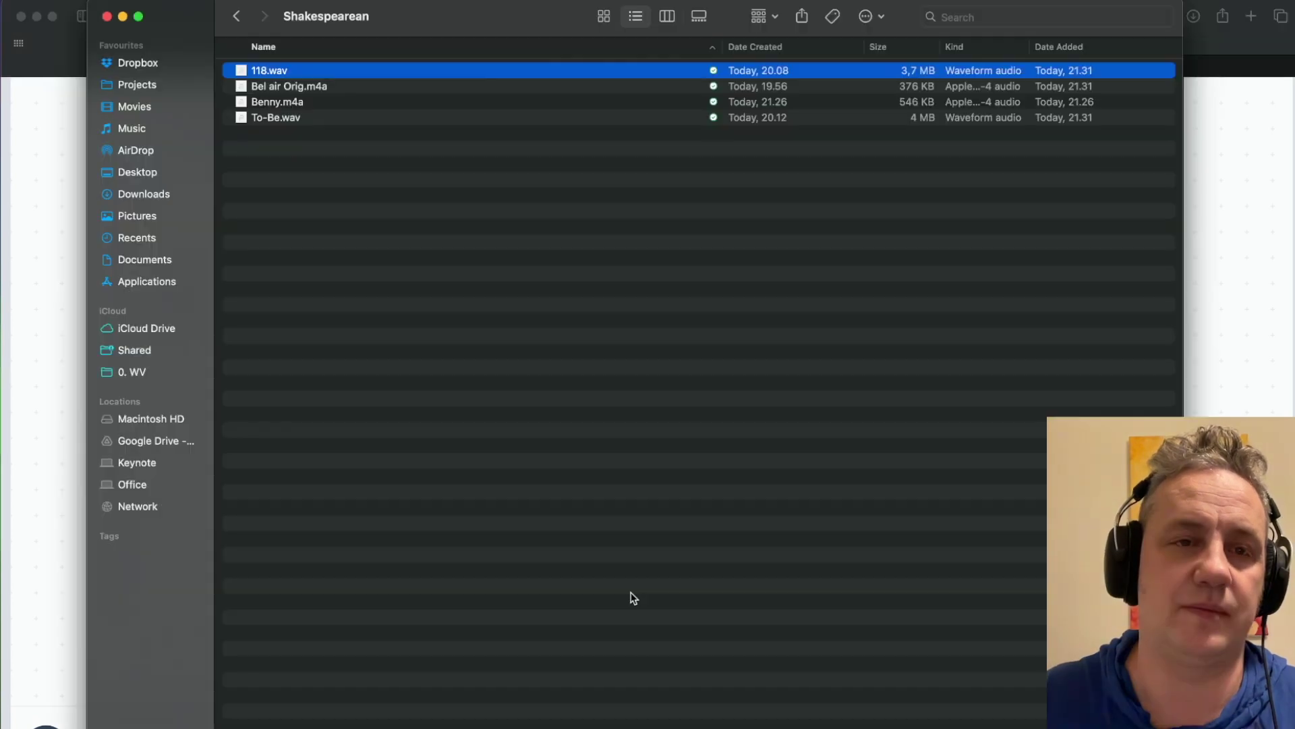
pyautogui.press('space')
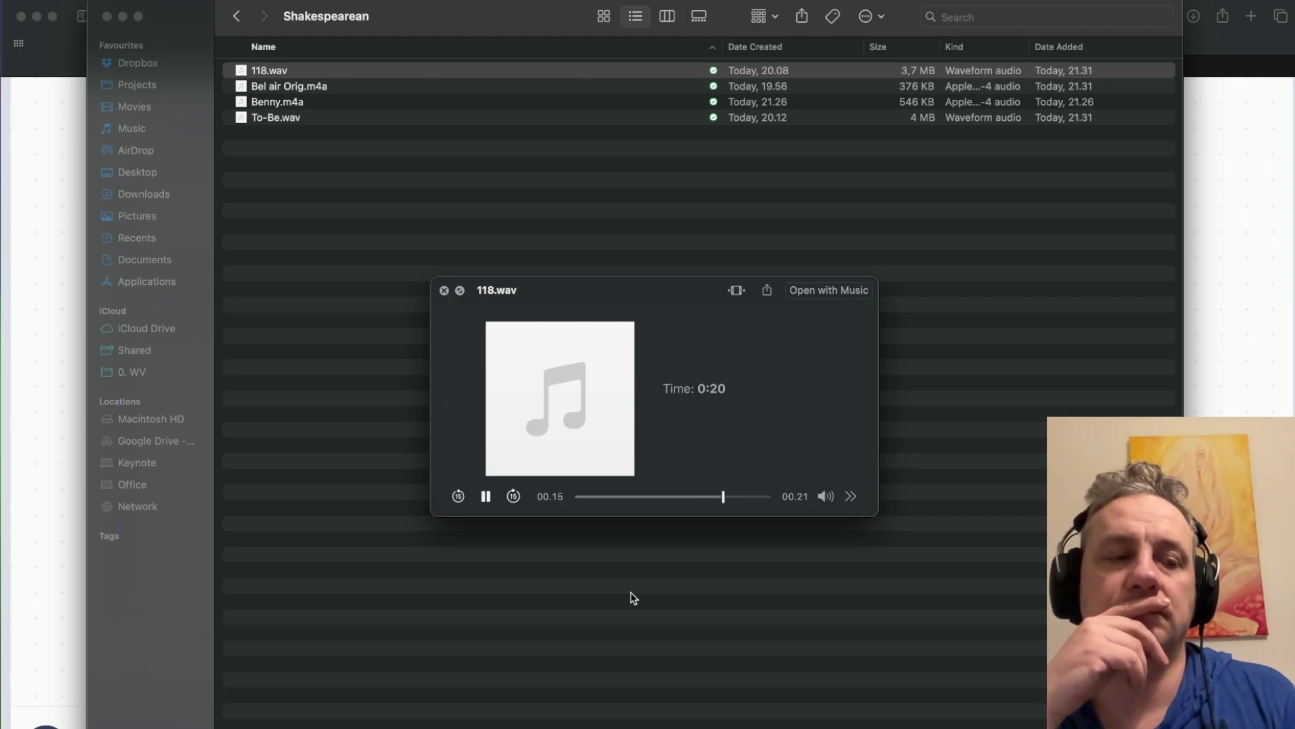
pyautogui.press('super+Tab')
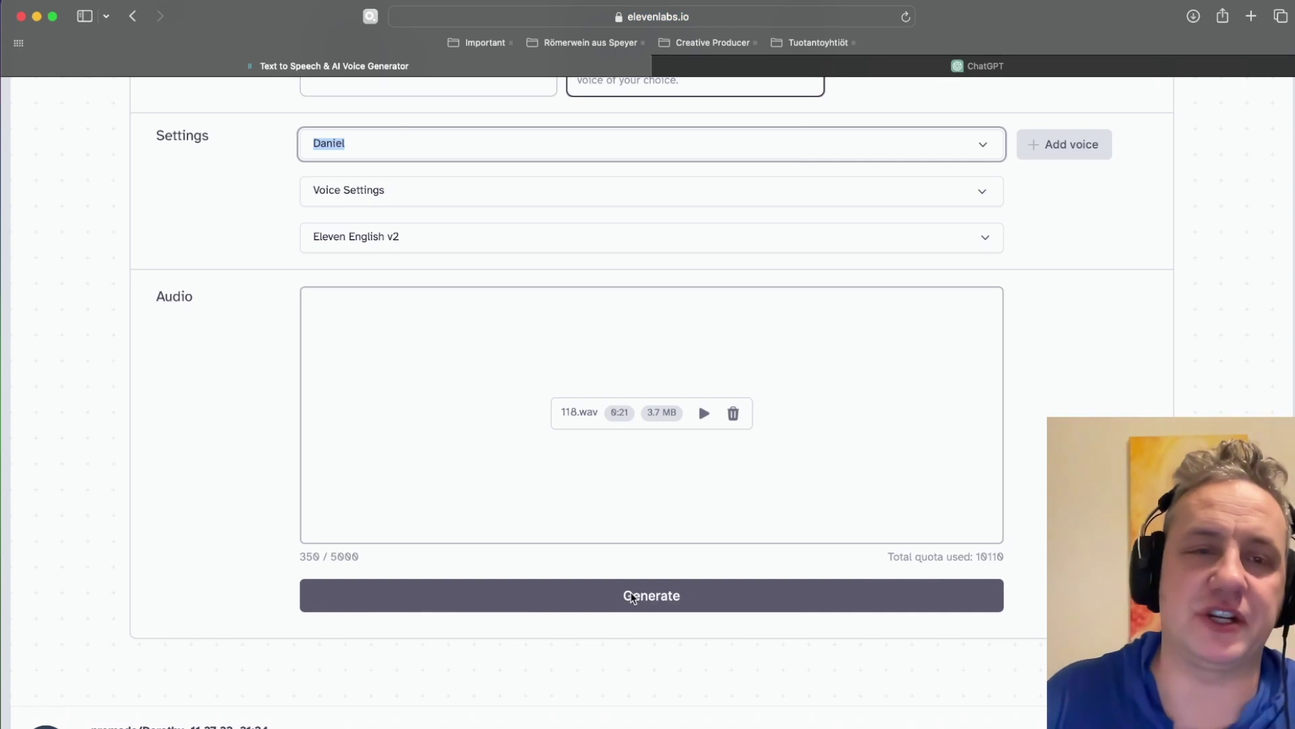
pyautogui.click(577, 593)
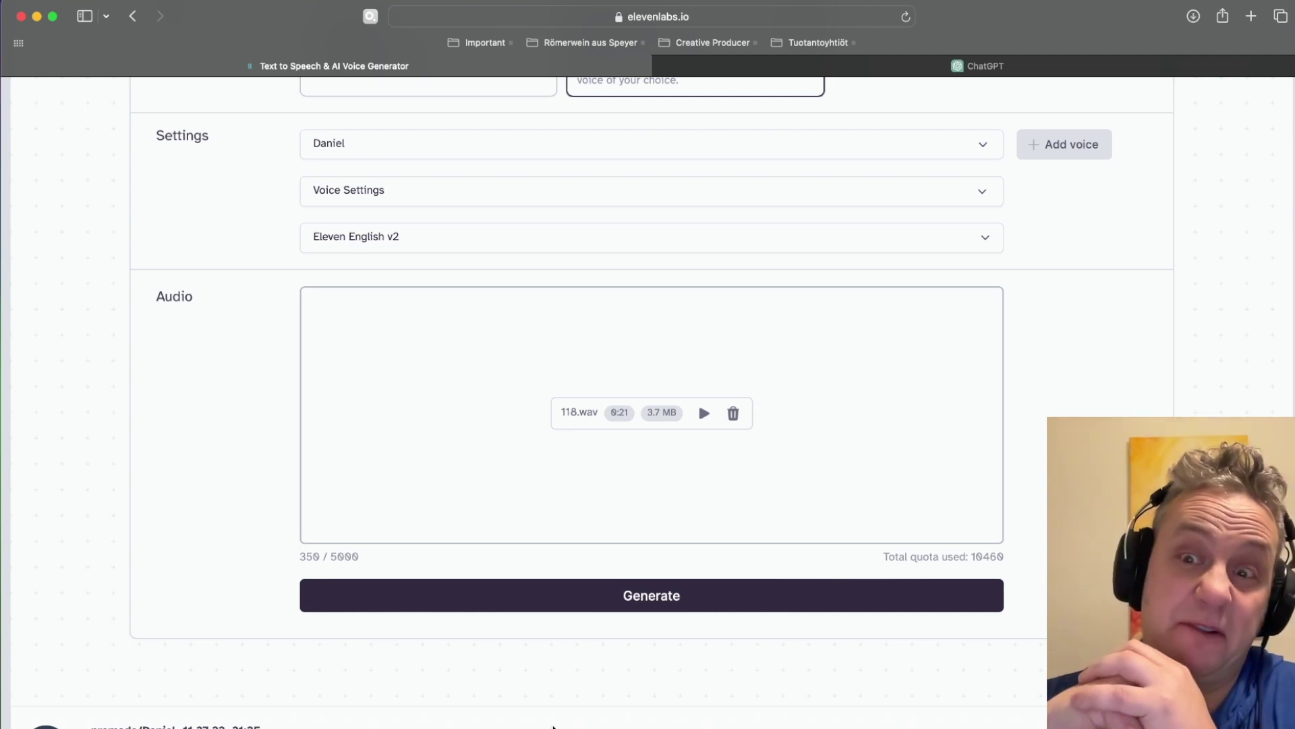
# Review the History list of generated samples and return to the Speech Synthesis page.
pyautogui.scroll(6, 625, 657)
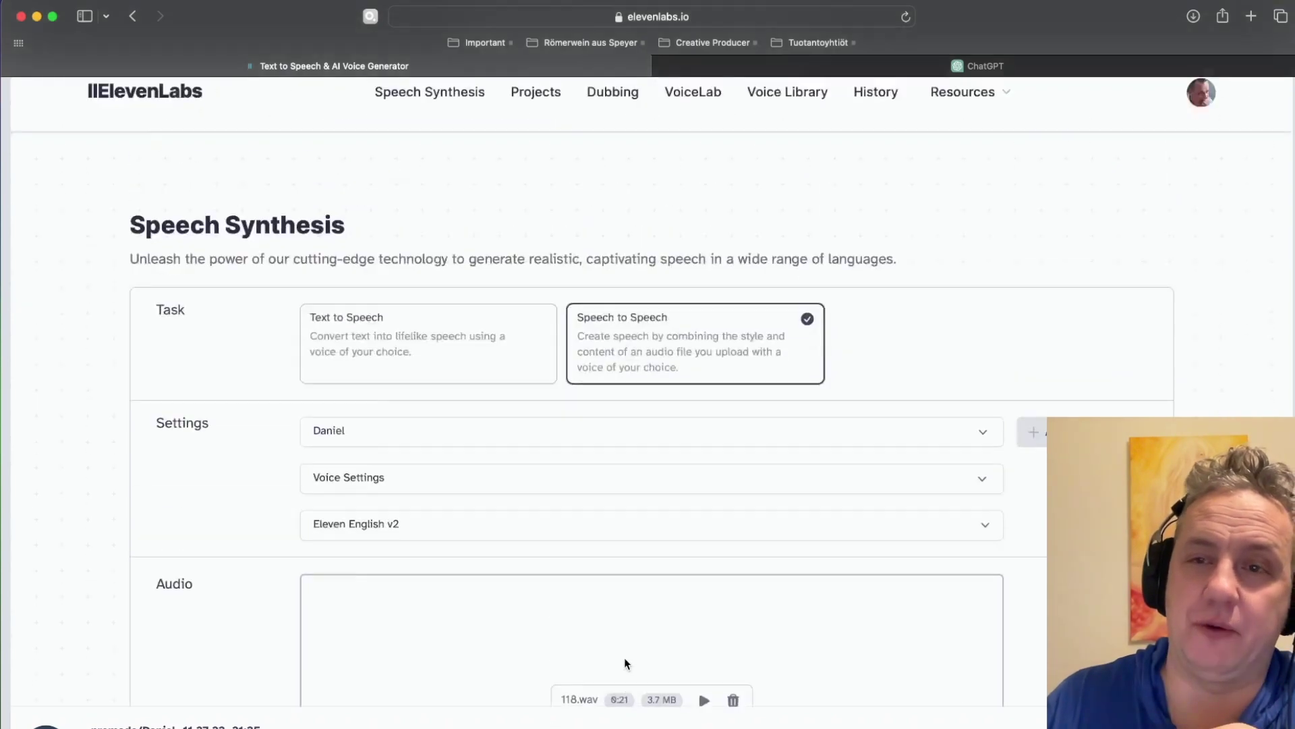
pyautogui.click(876, 159)
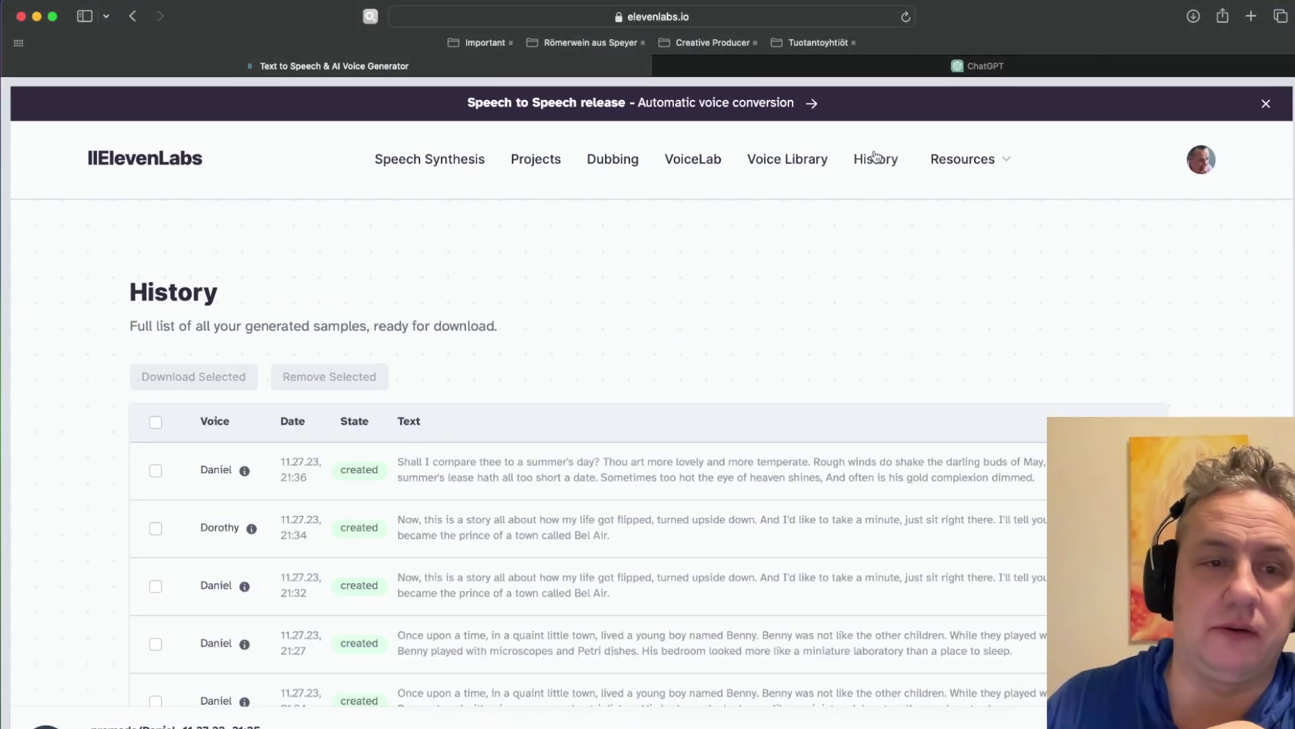
pyautogui.scroll(-2, 529, 464)
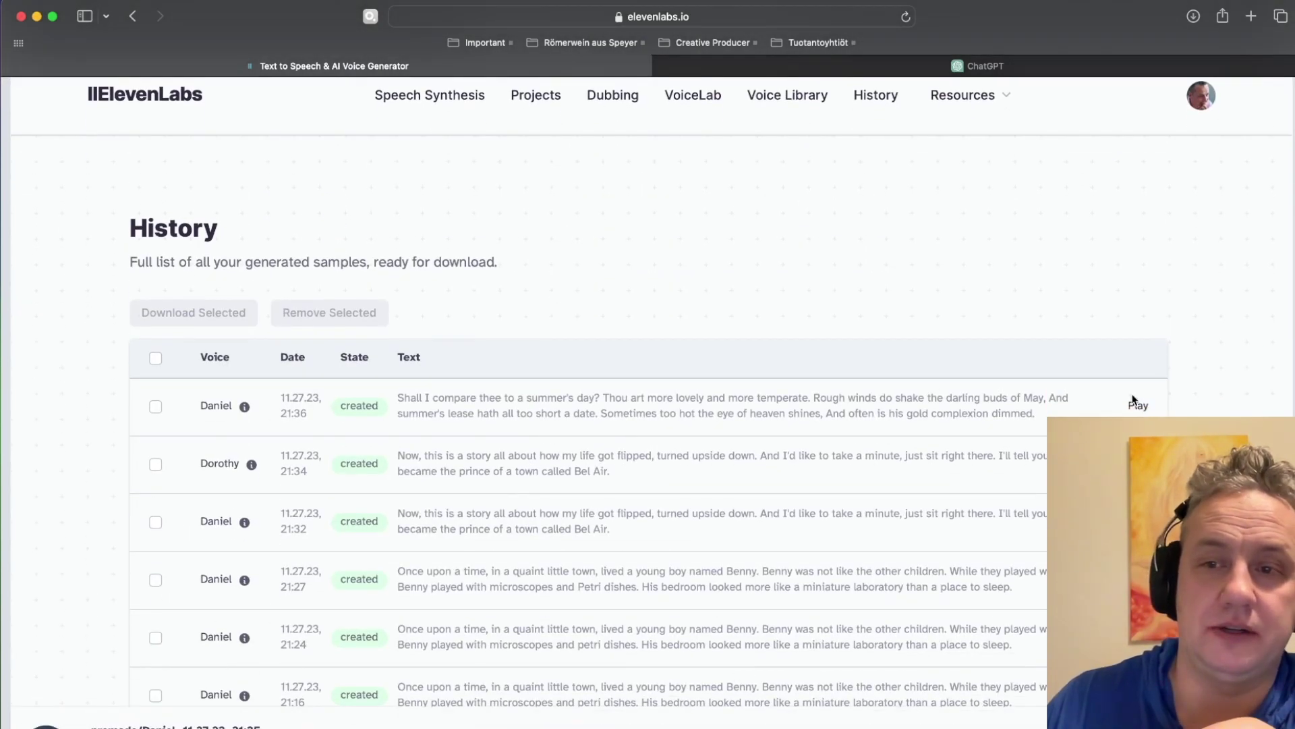
pyautogui.press('super+bracketleft')
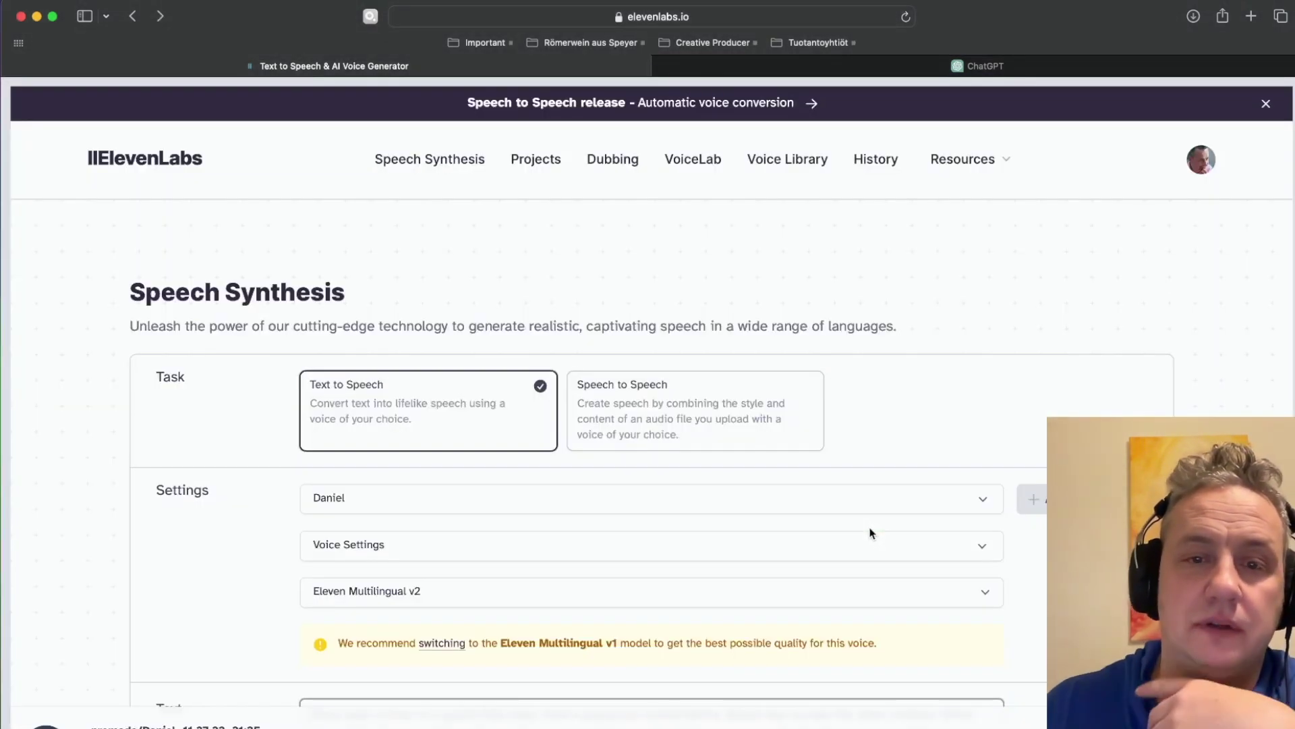
pyautogui.scroll(-5, 870, 533)
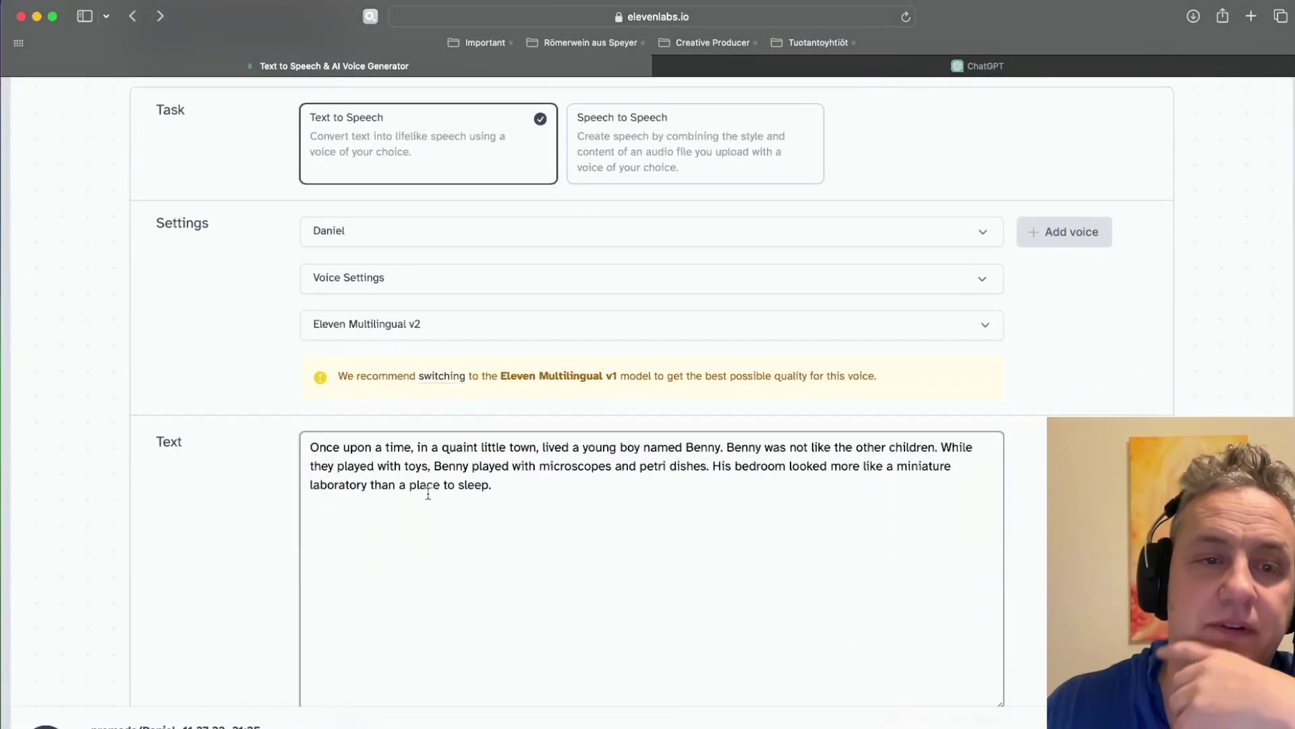
# Change the task to Speech to Speech and generate To-Be.wav from the Shakespearean folder in the Daniel voice.
pyautogui.click(678, 138)
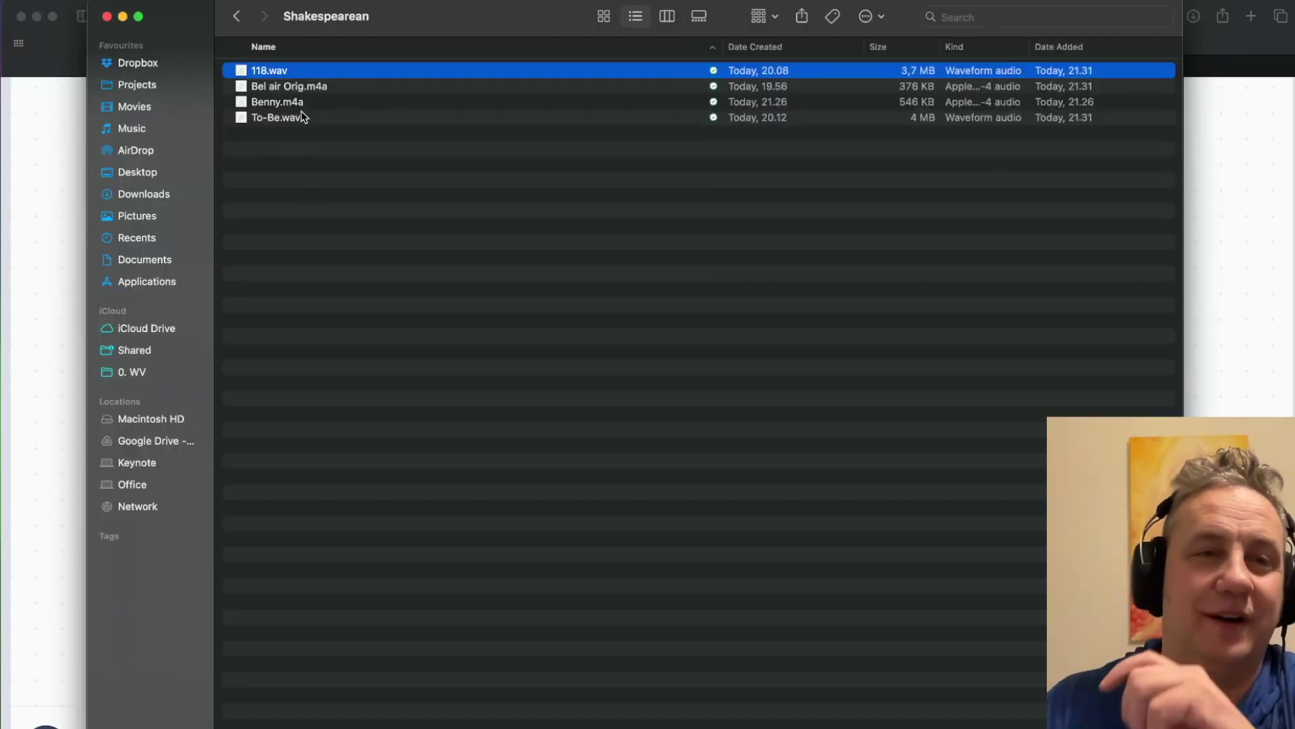
pyautogui.moveTo(293, 117); pyautogui.dragTo(555, 393)
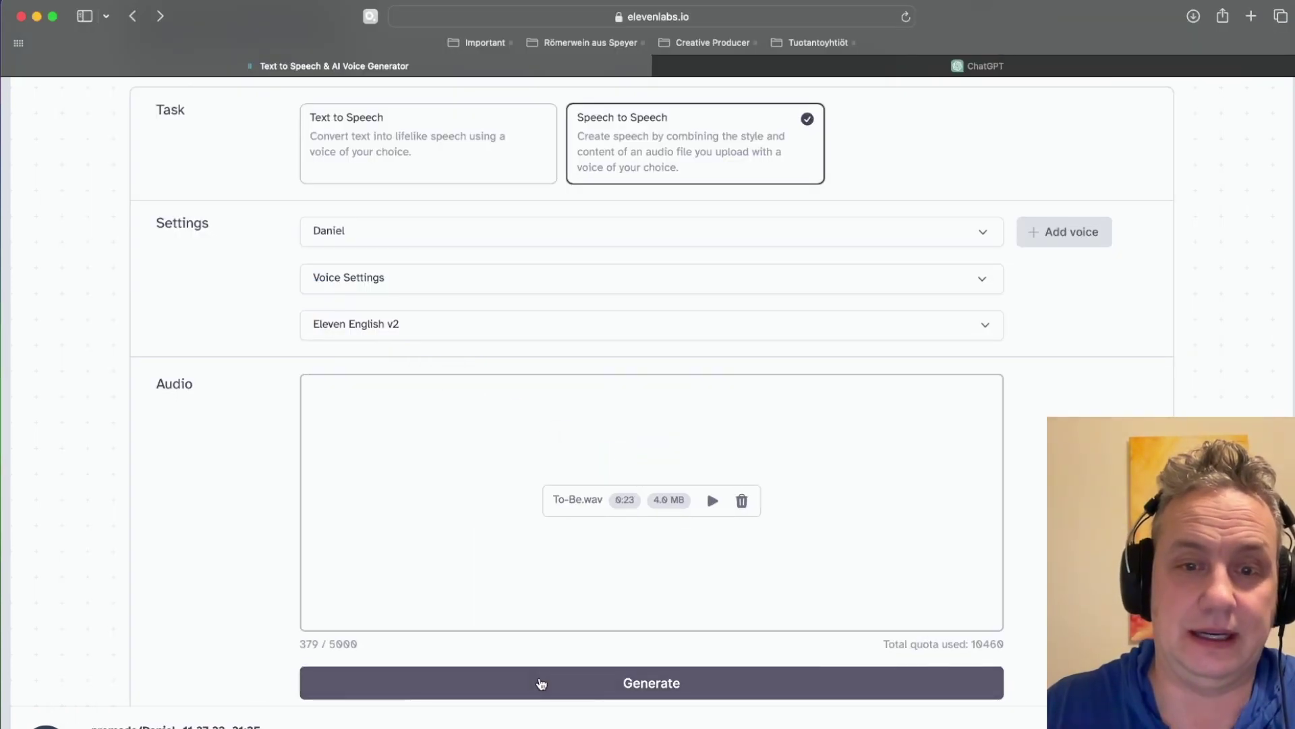
pyautogui.click(541, 683)
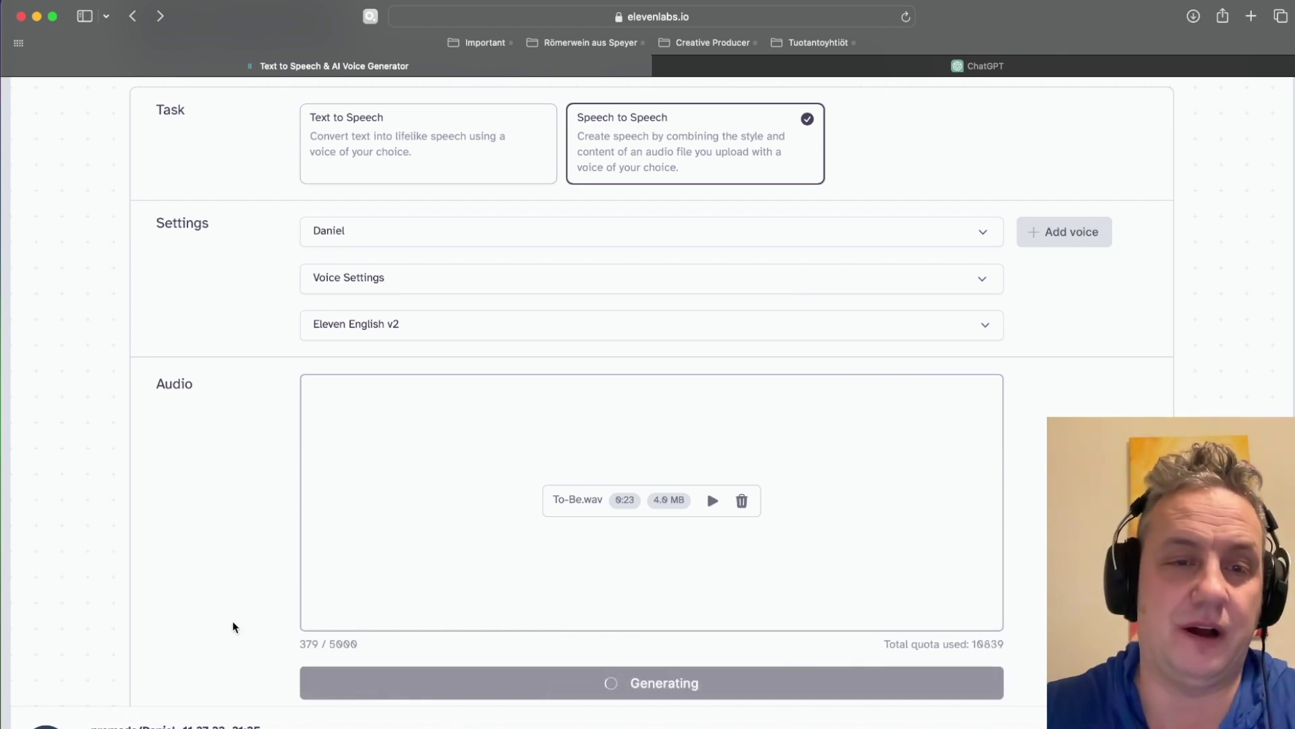
pyautogui.scroll(-1, 233, 628)
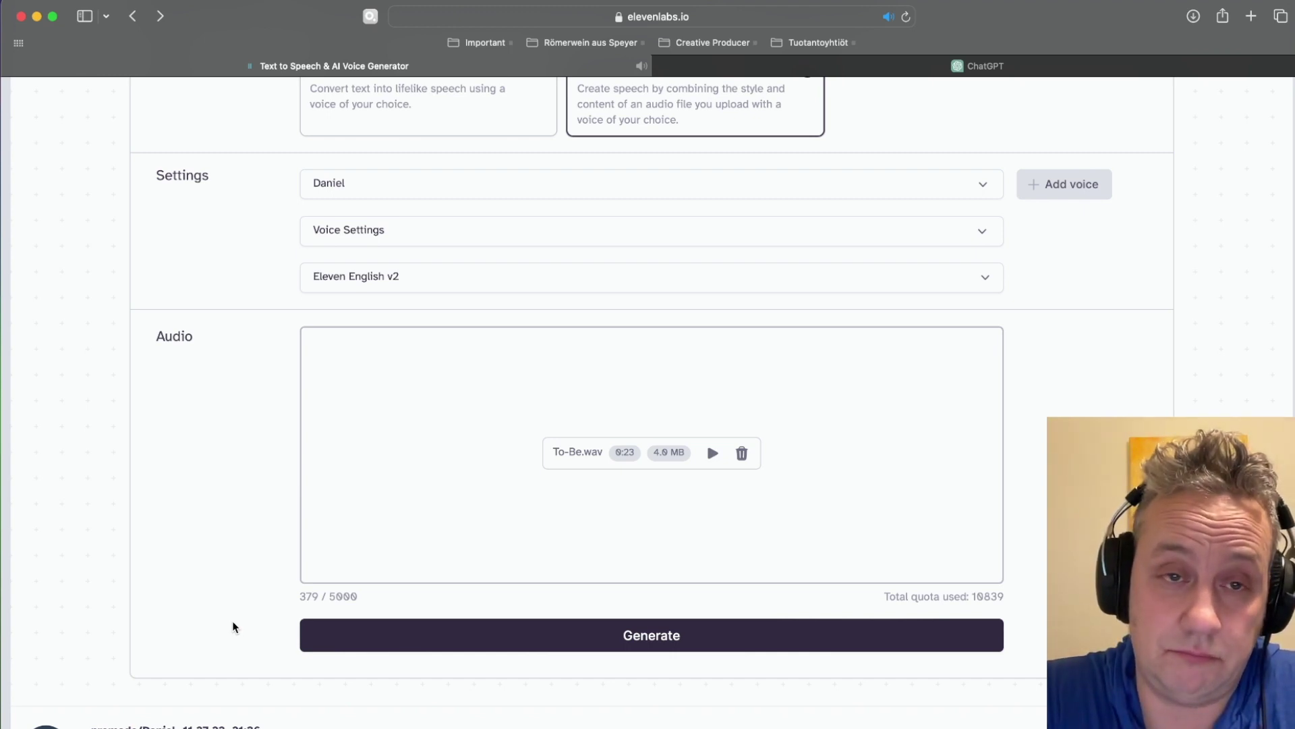
# Play the original To-Be.wav recording in Finder for comparison and return to ElevenLabs.
pyautogui.press('super+Tab')
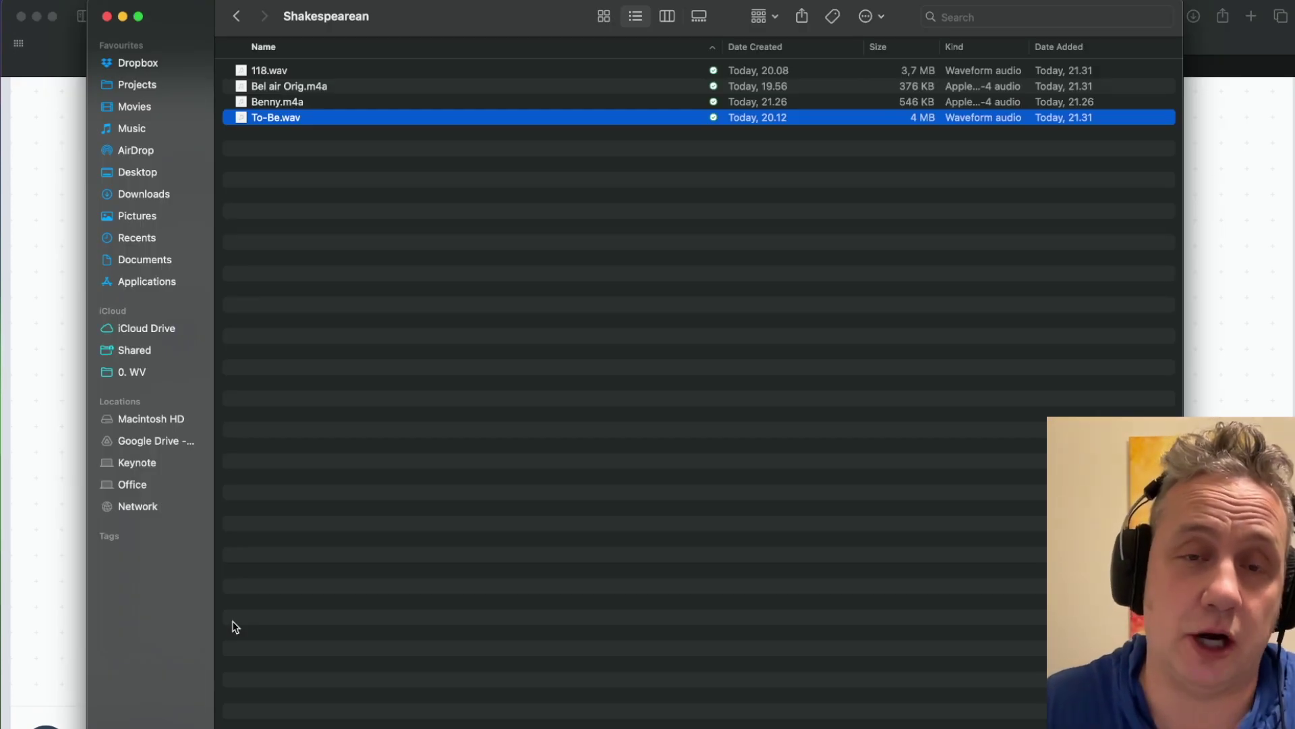
pyautogui.press('space')
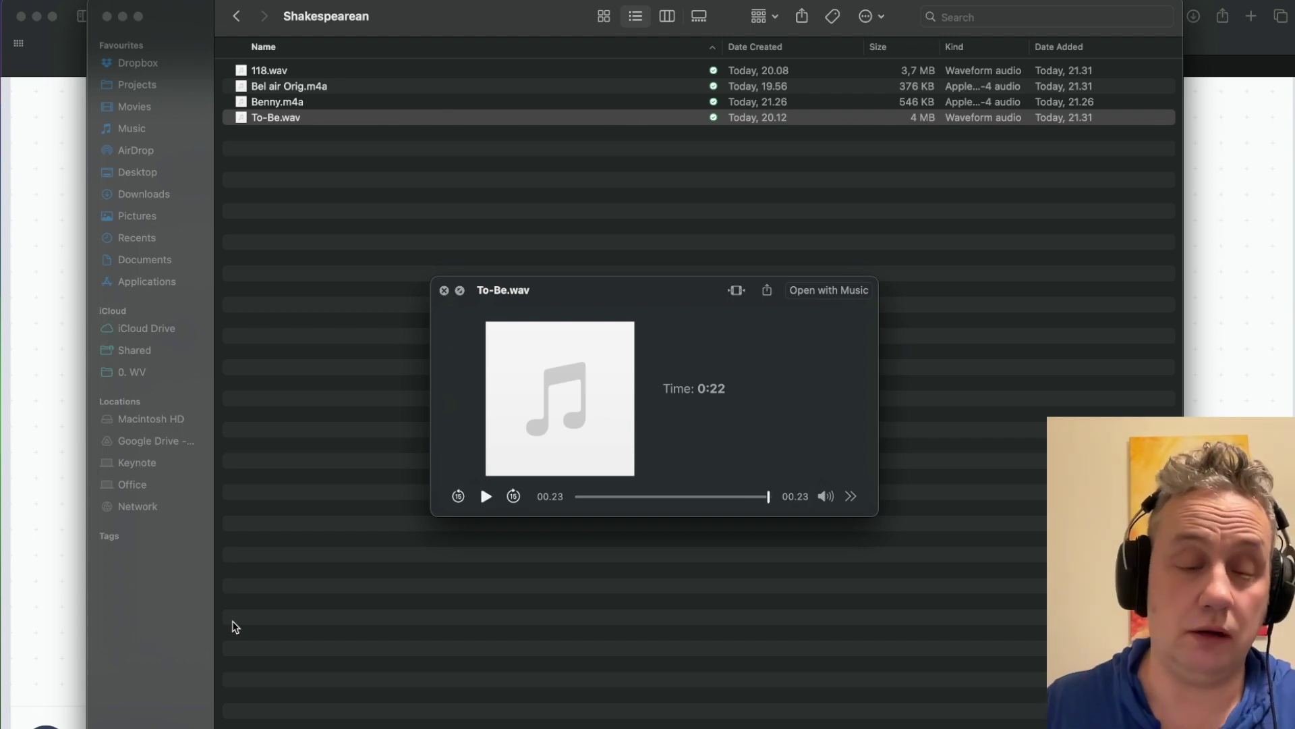
pyautogui.press('super+Tab')
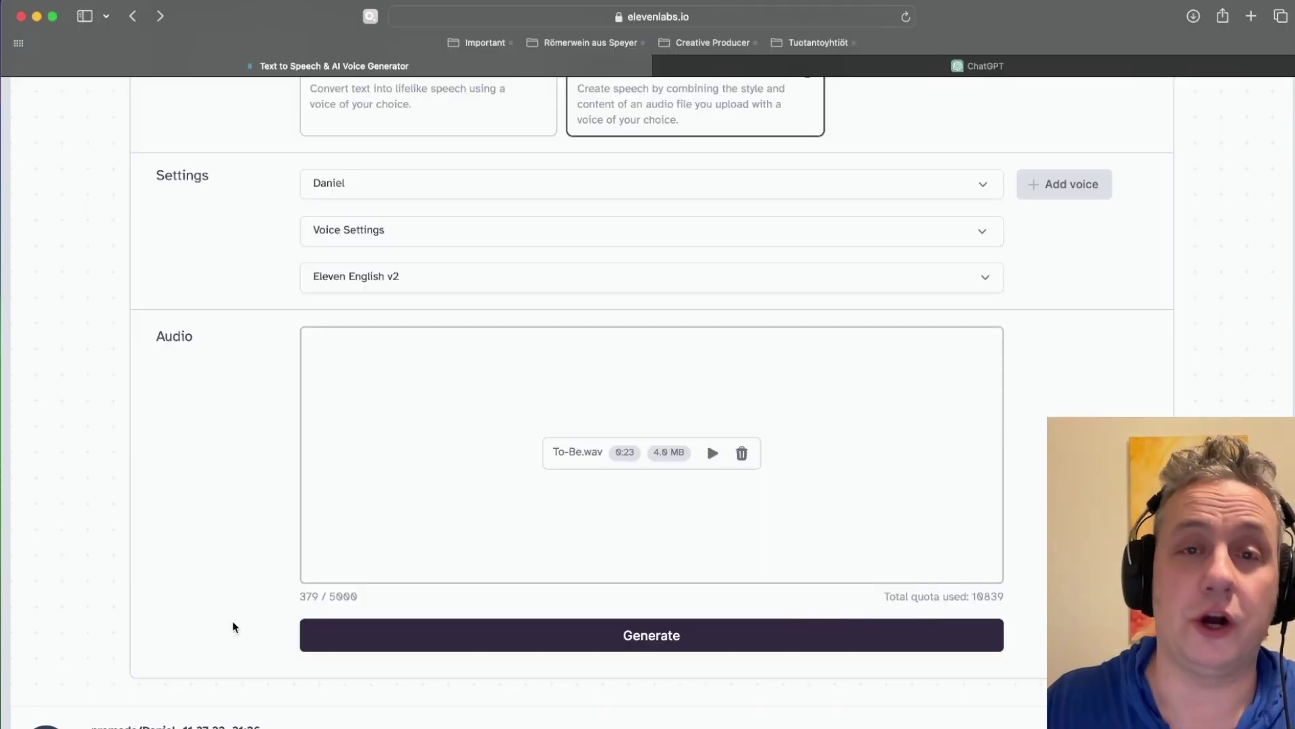
# Preview the Lily voice in the voice list and generate To-Be.wav in that voice.
pyautogui.click(482, 185)
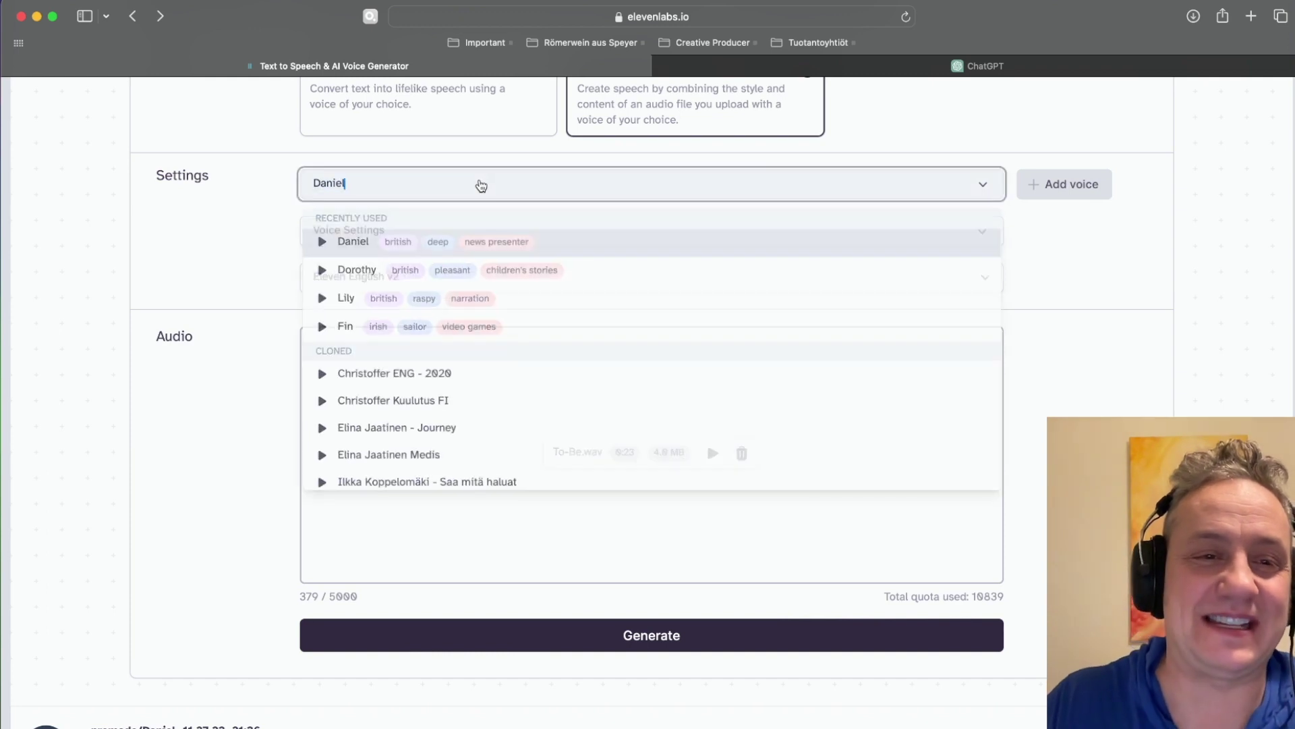
pyautogui.click(317, 302)
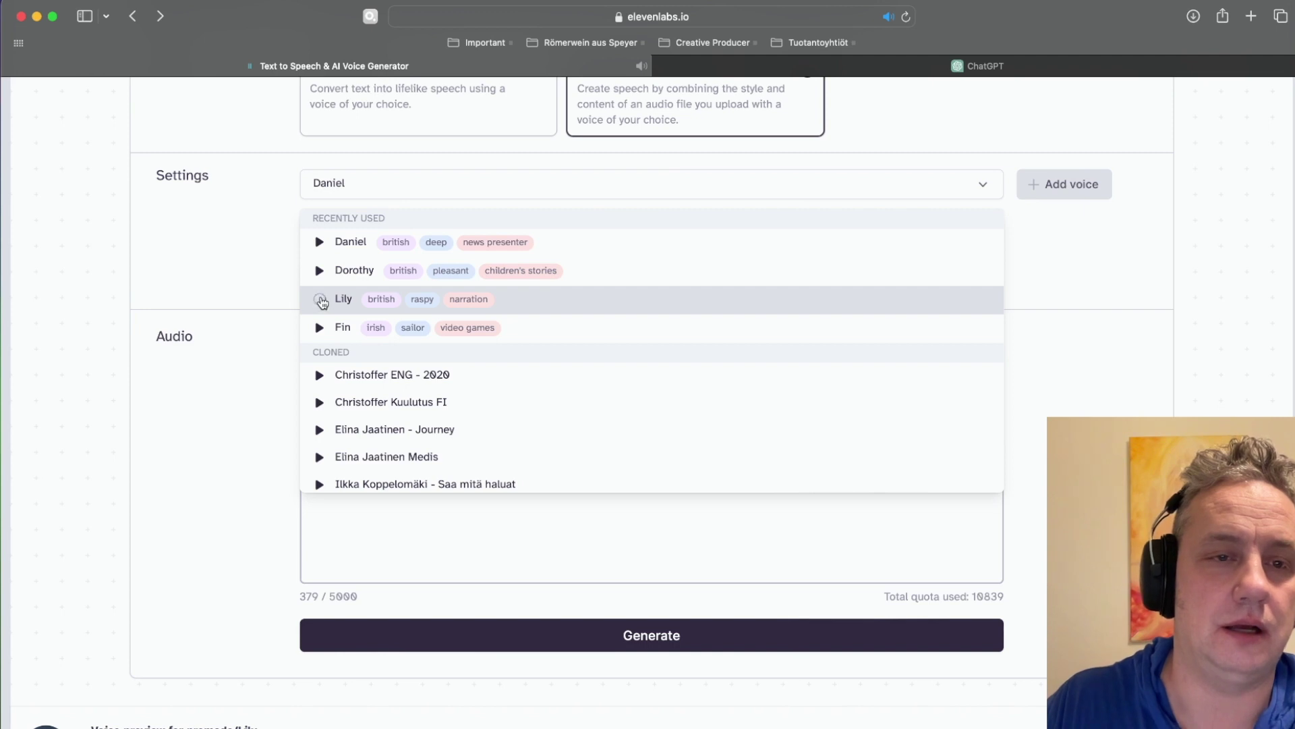
pyautogui.click(247, 401)
pyautogui.click(376, 185)
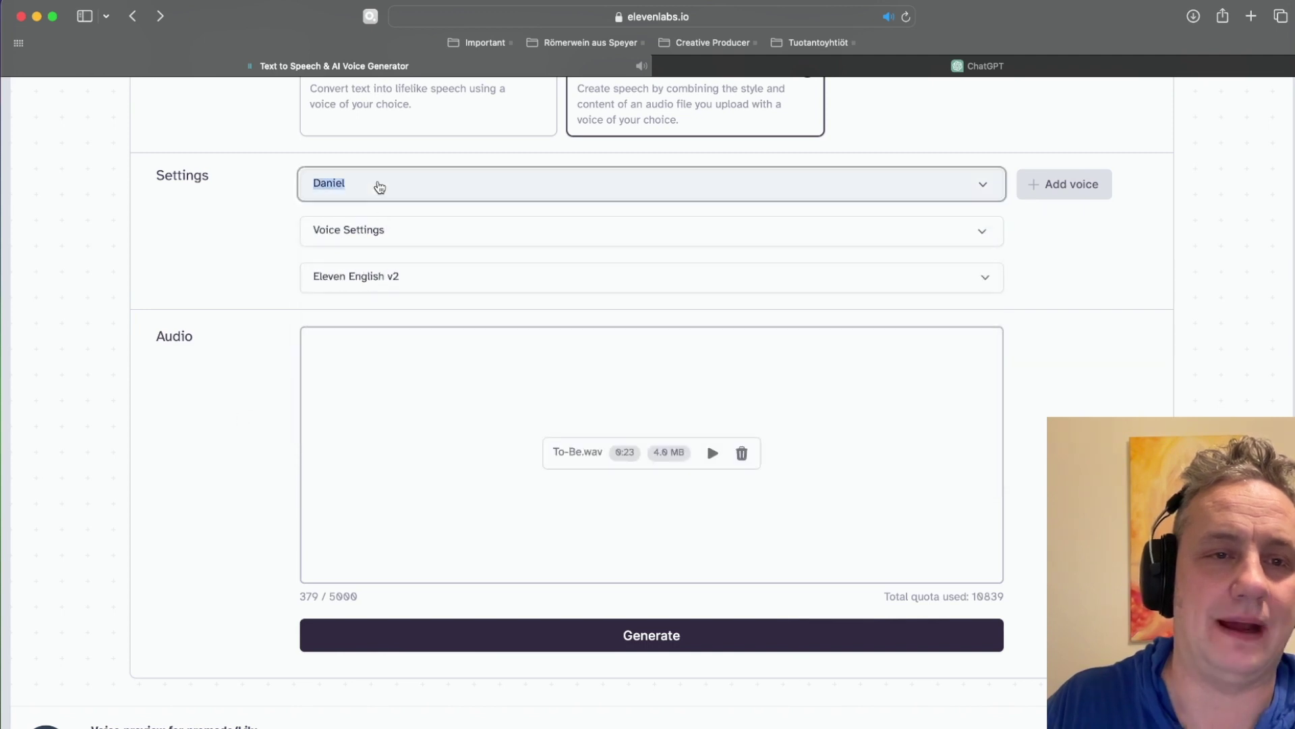
pyautogui.click(376, 298)
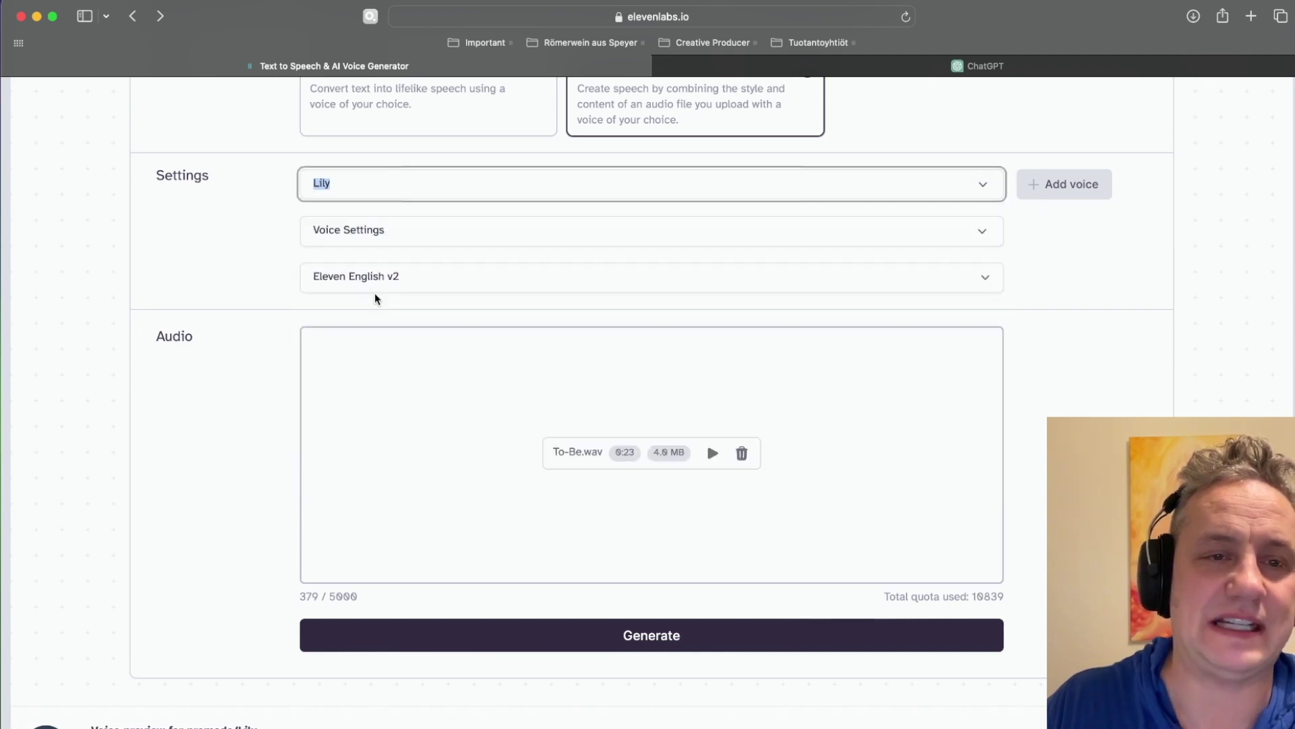
pyautogui.click(606, 645)
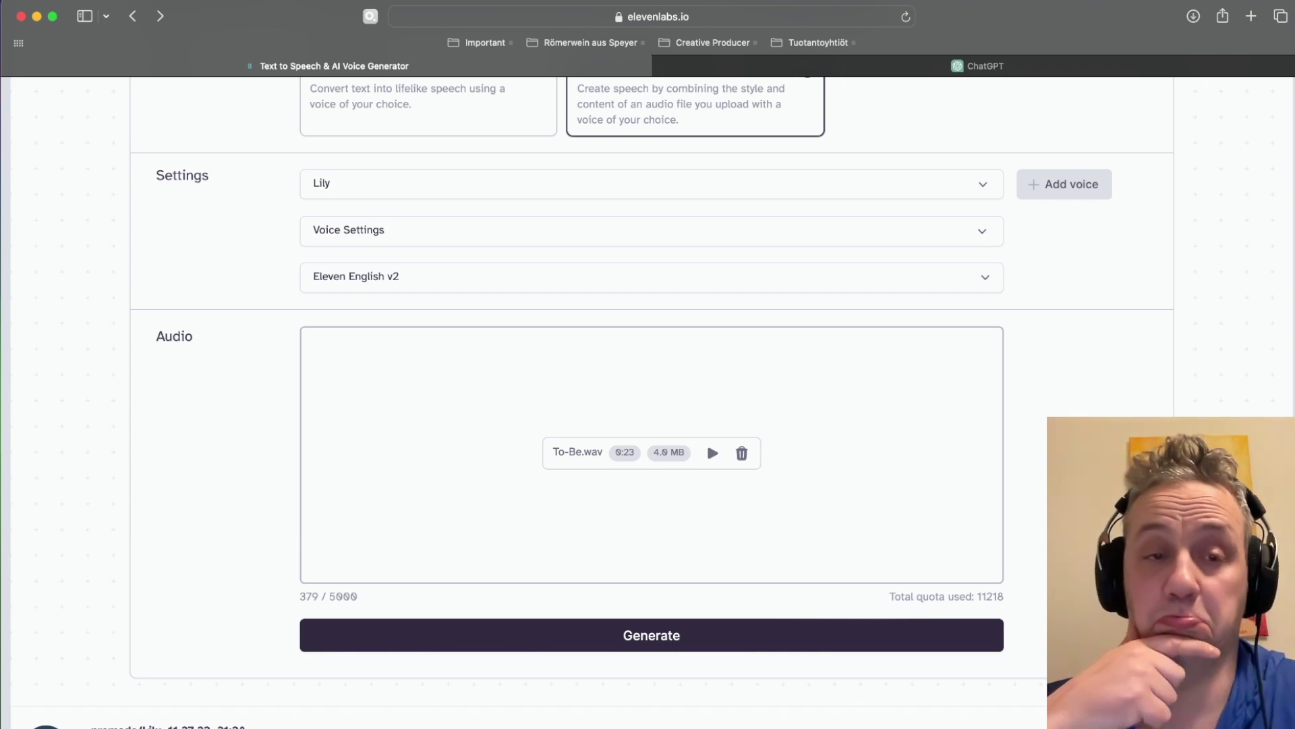
# Change the voice to Dorothy and generate To-Be.wav in that voice.
pyautogui.click(448, 184)
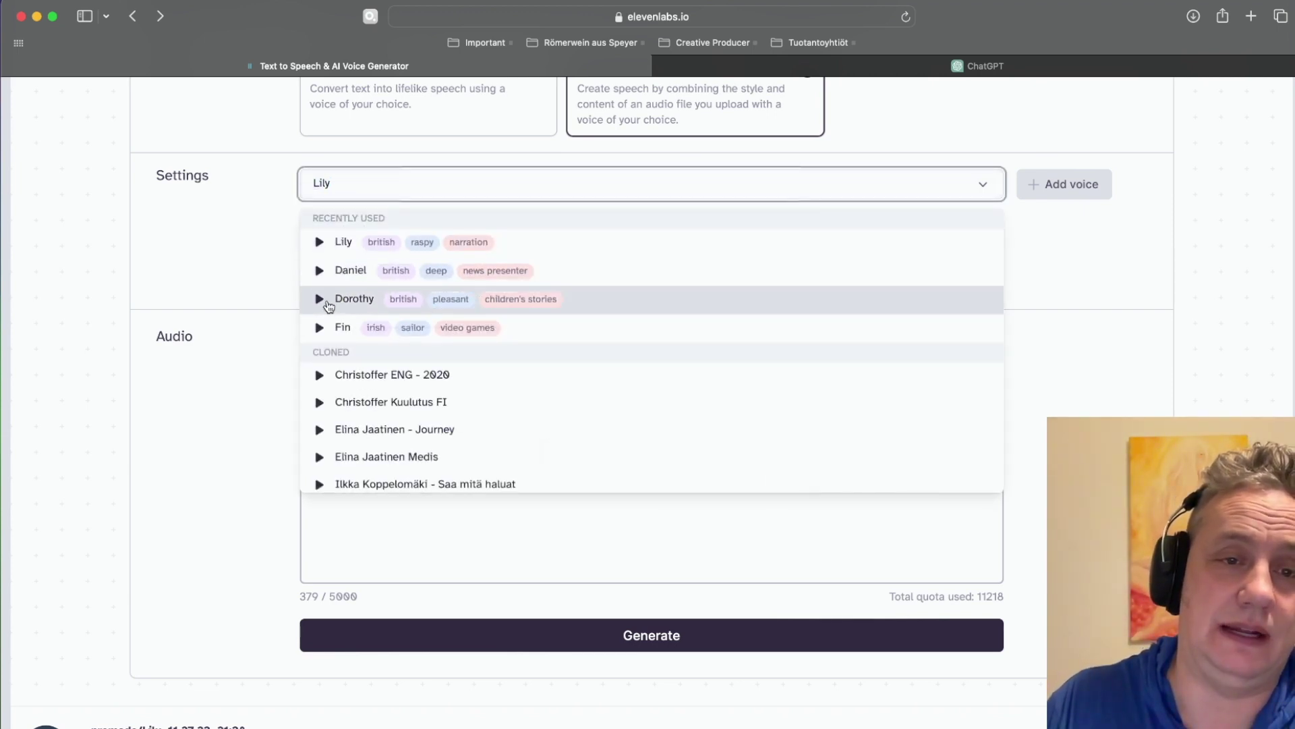
pyautogui.click(339, 299)
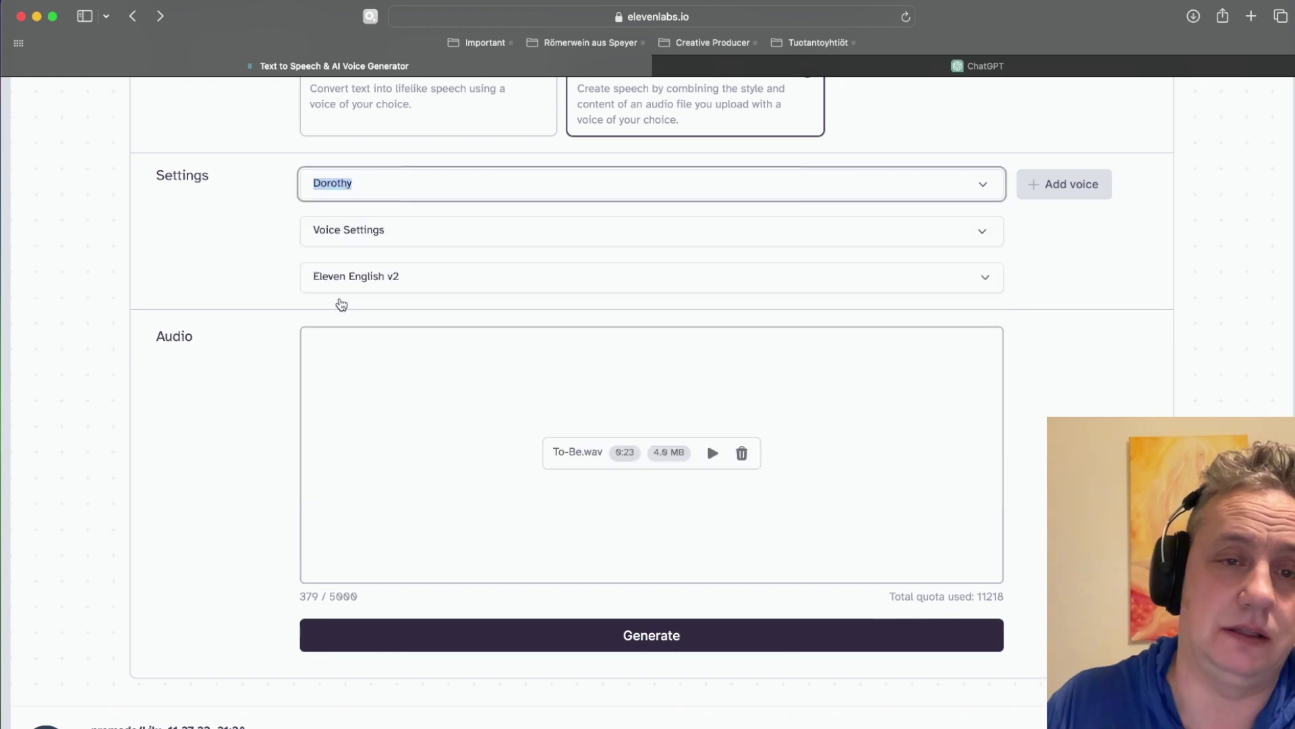
pyautogui.click(495, 629)
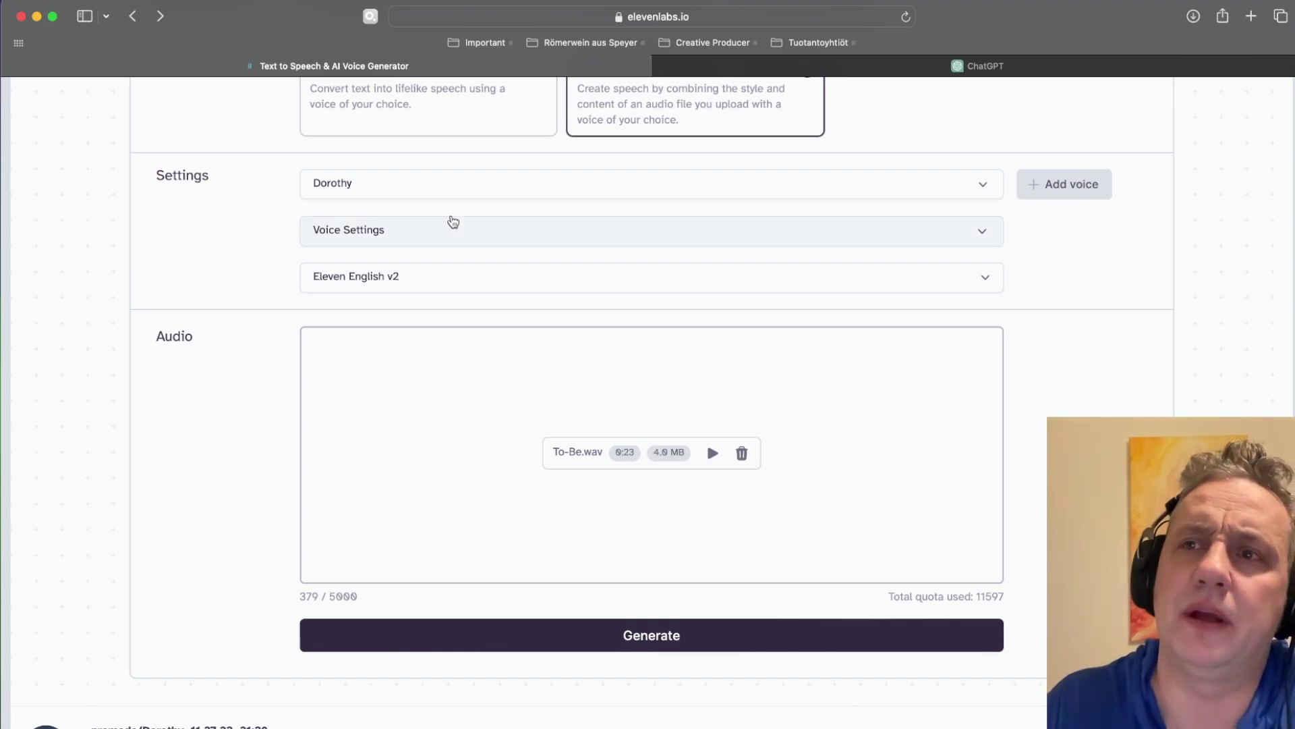
# Select the Fin voice and generate a speech-to-speech version of To-Be.wav with it.
pyautogui.click(453, 183)
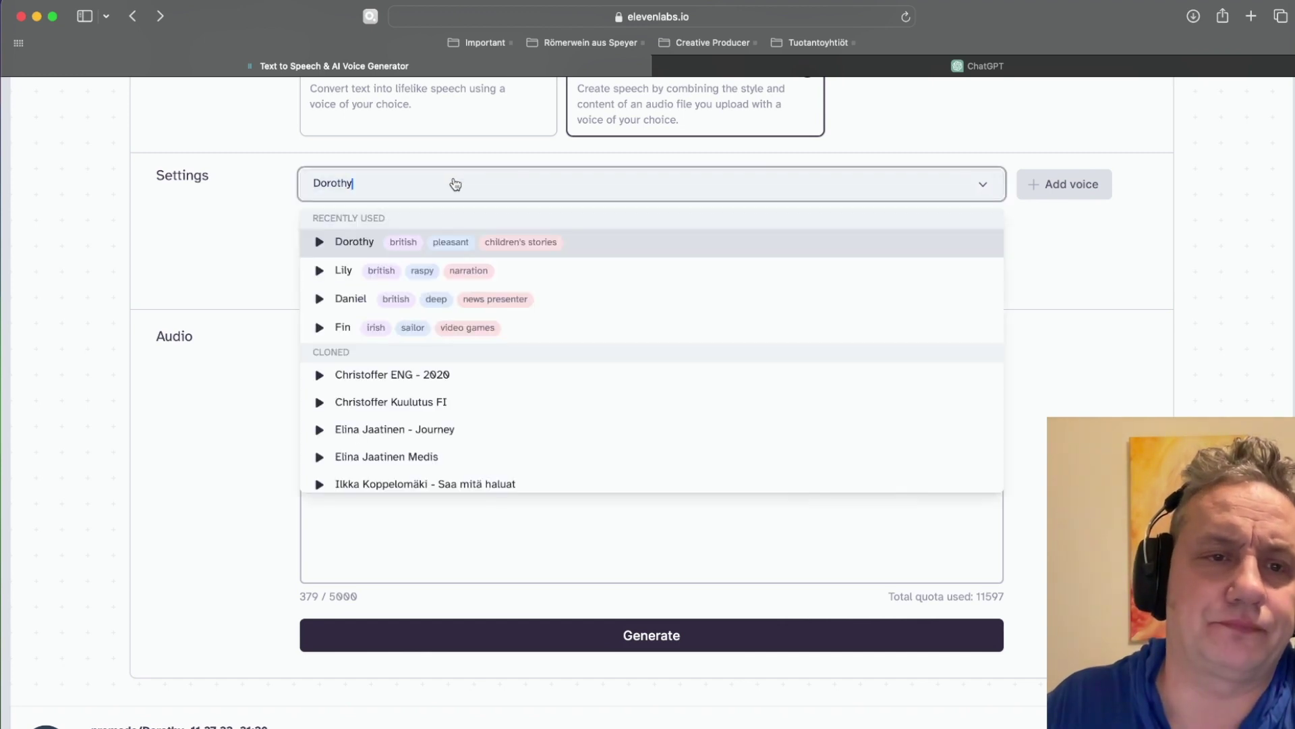
pyautogui.click(368, 329)
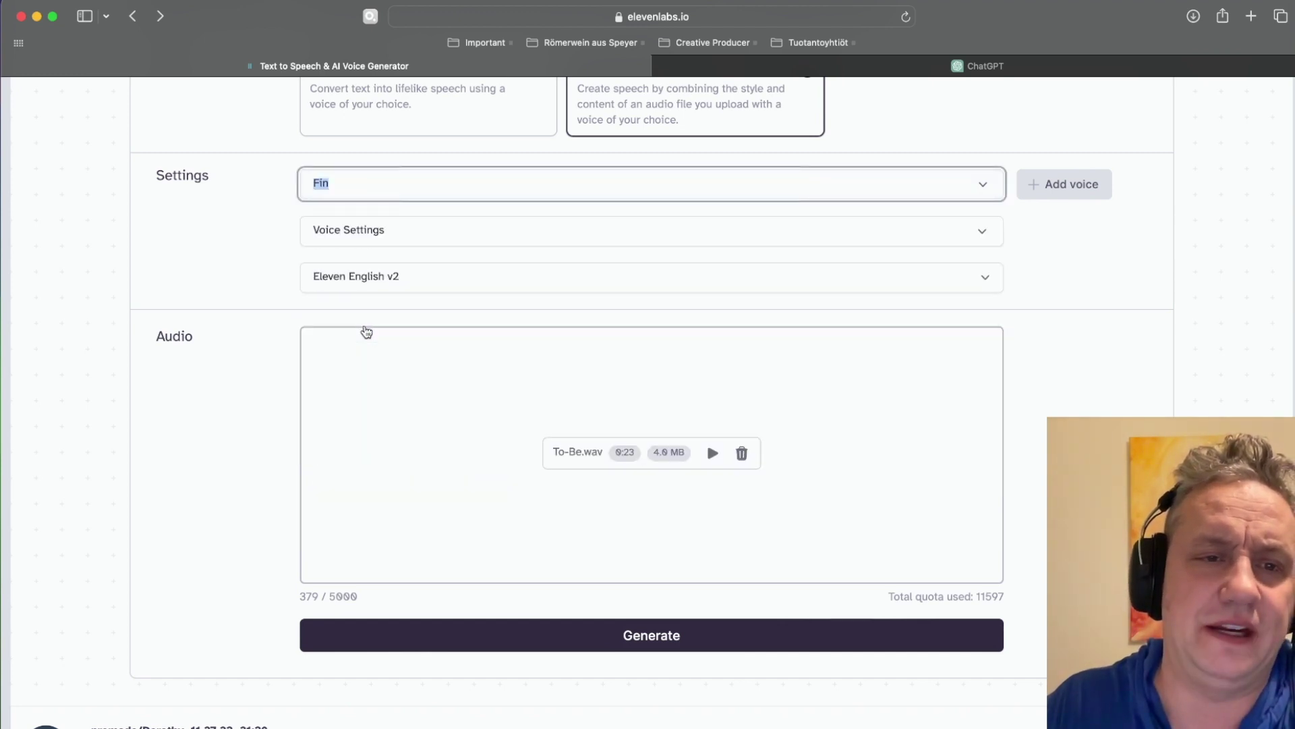
pyautogui.click(362, 184)
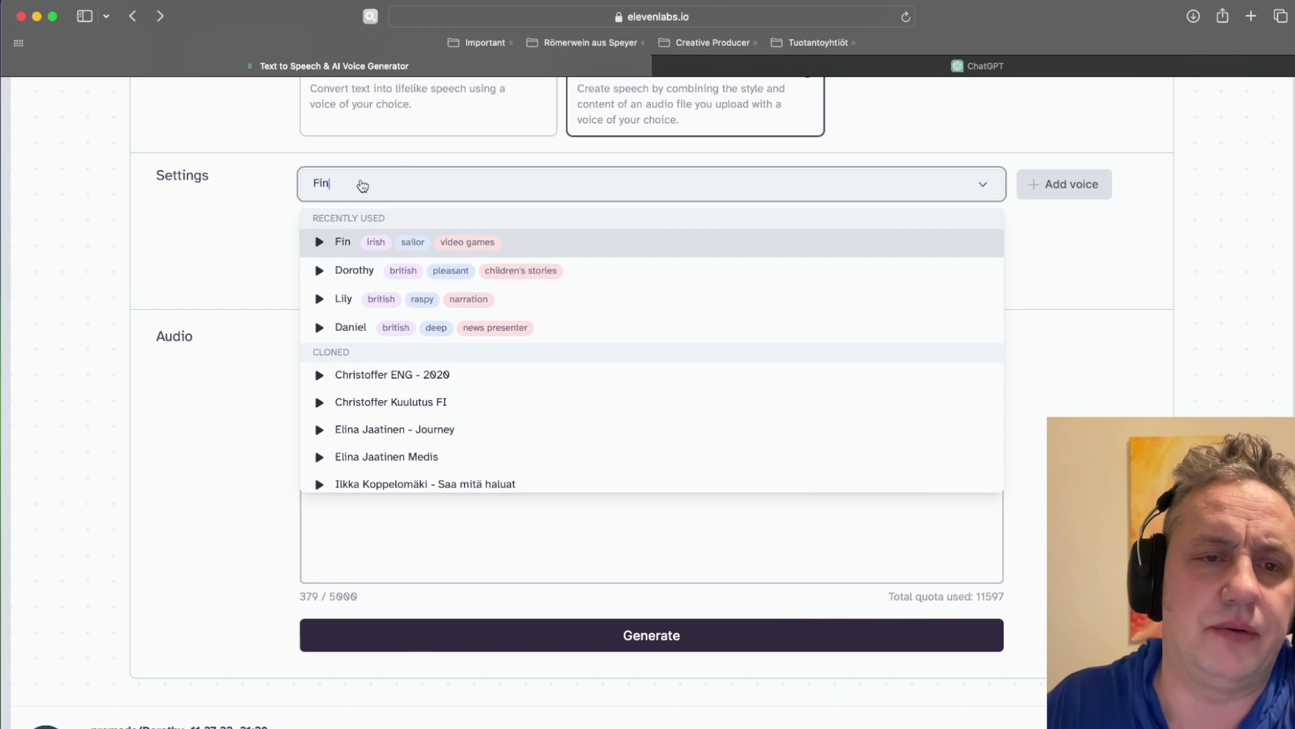
pyautogui.click(240, 392)
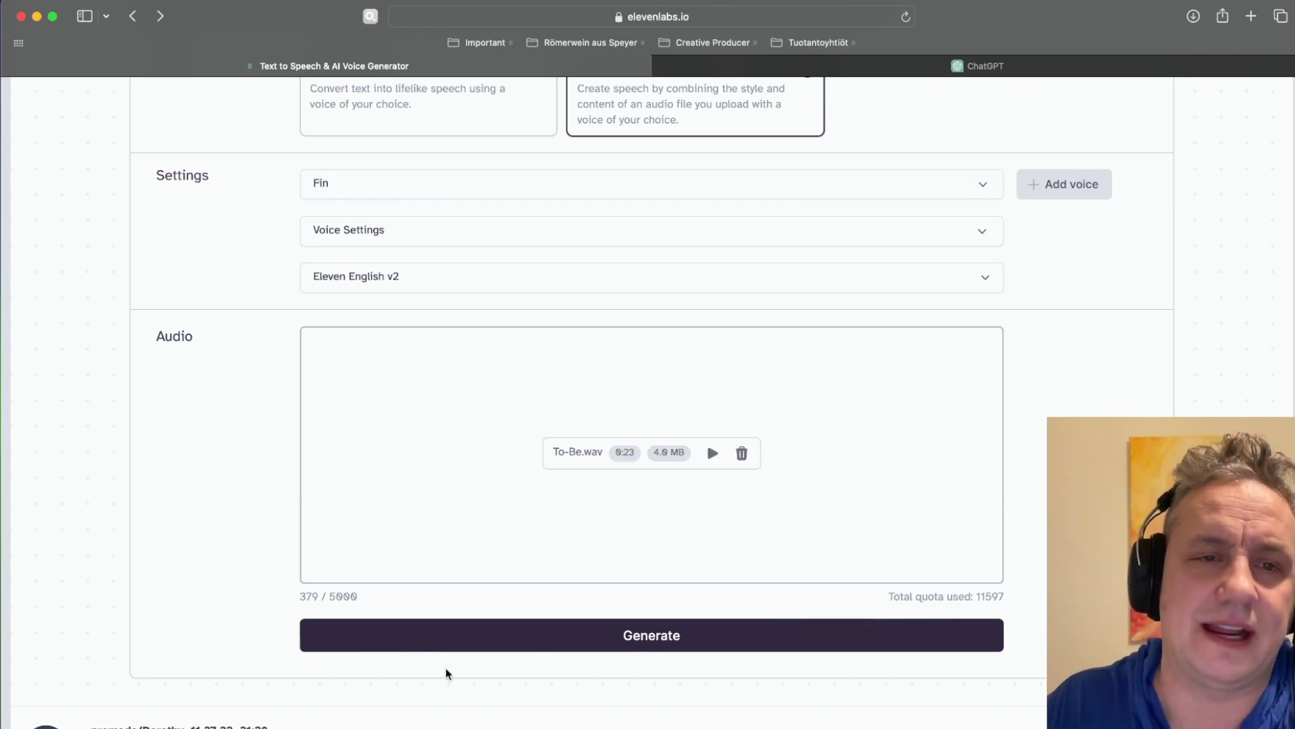
pyautogui.click(492, 643)
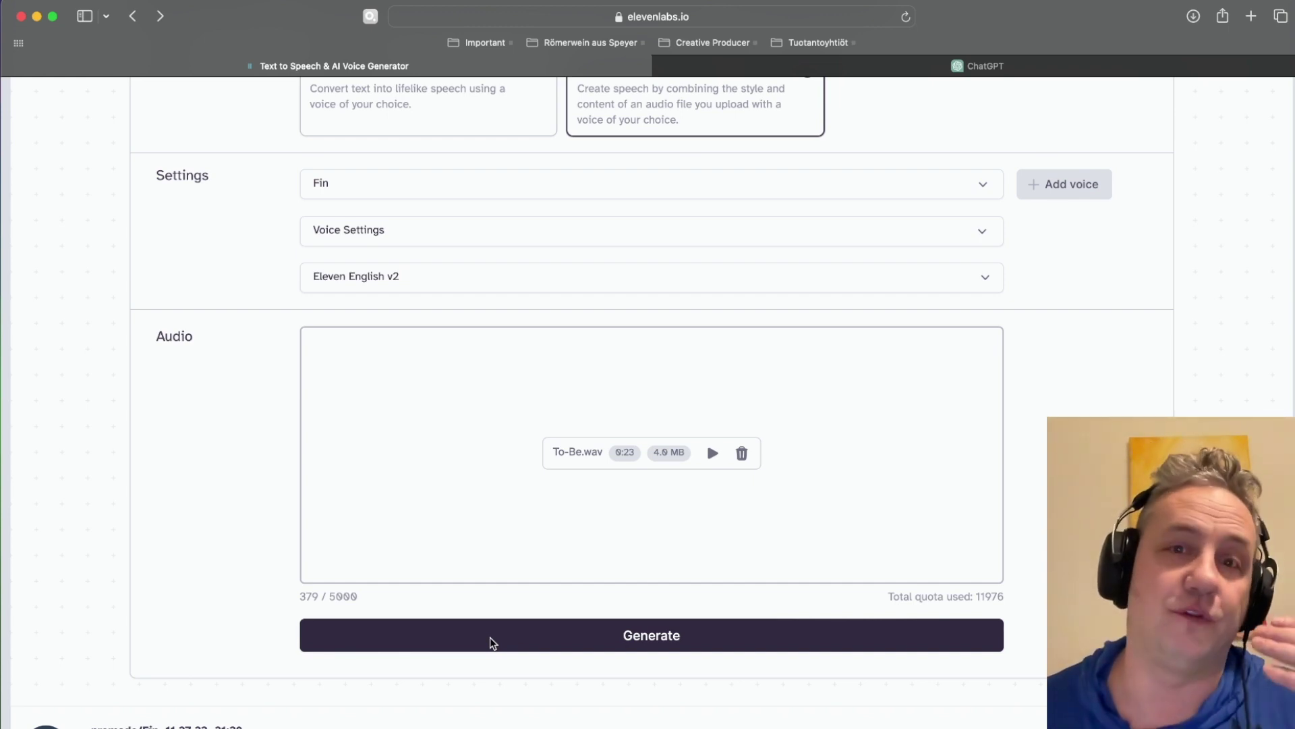
# Switch to ChatGPT and read through the Shakespeare-inspired scene The Echoes of Betrayal, from its character list to the closing lesson.
pyautogui.hotkey('ctrl', 'Tab')
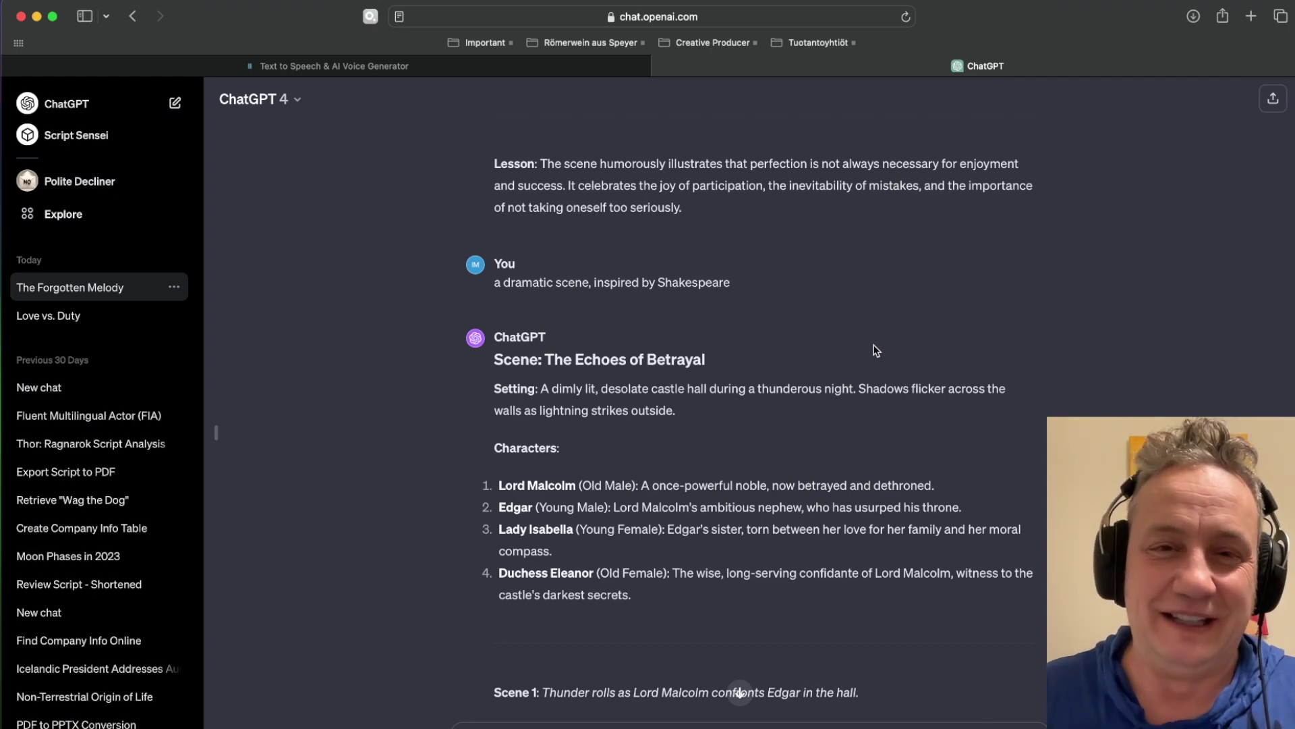
pyautogui.scroll(-3, 875, 350)
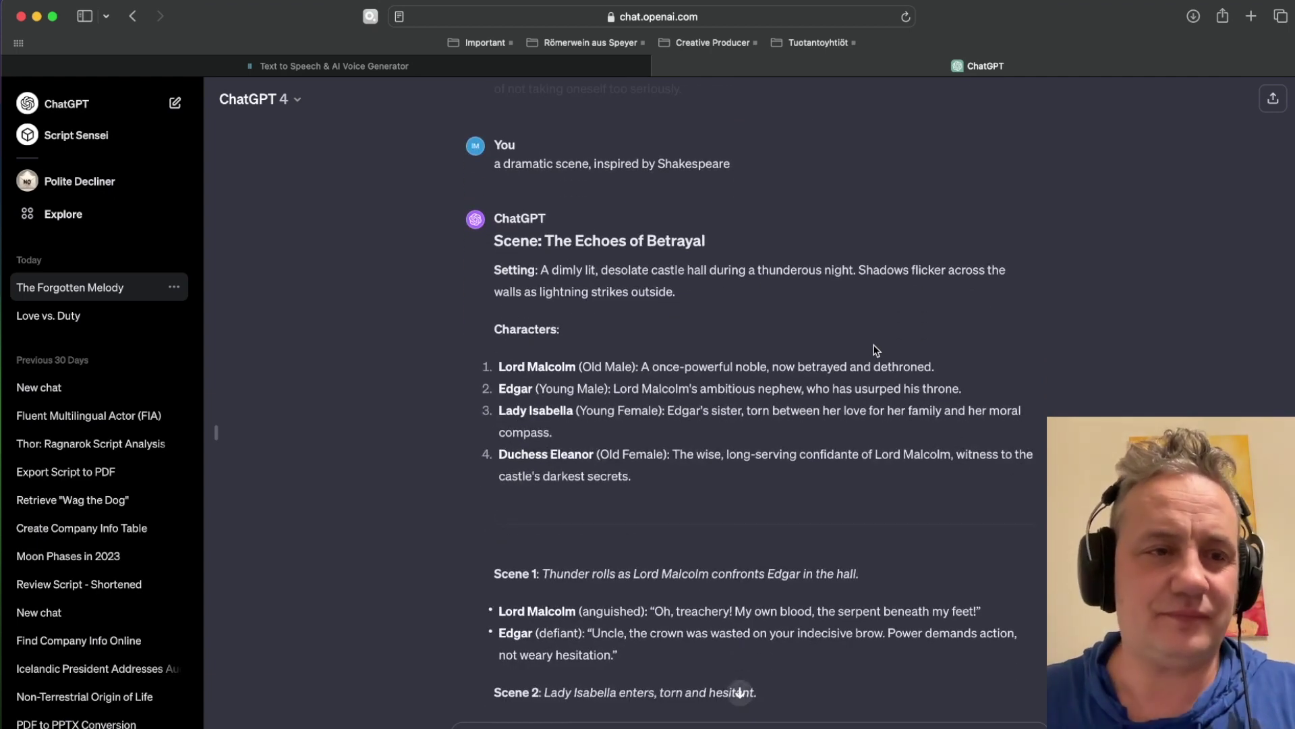
pyautogui.scroll(1, 875, 350)
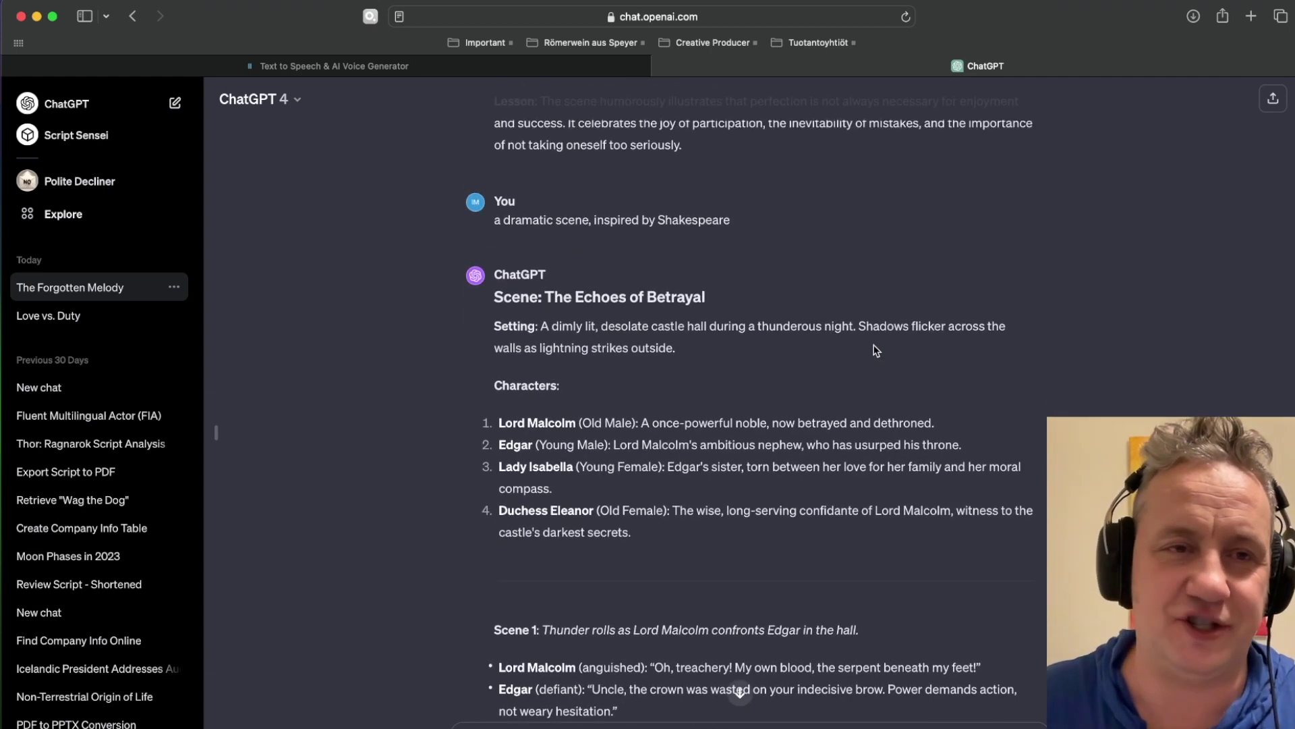
pyautogui.scroll(-3, 876, 351)
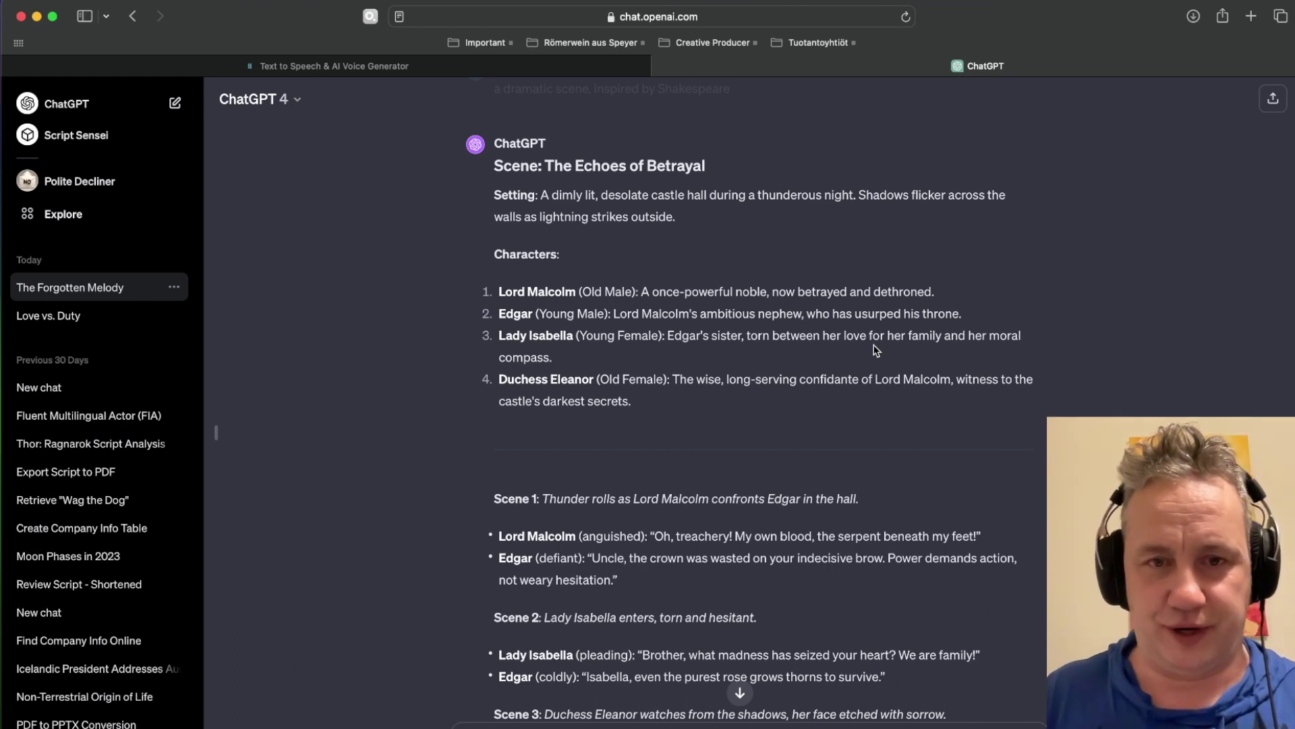
pyautogui.scroll(-2, 876, 349)
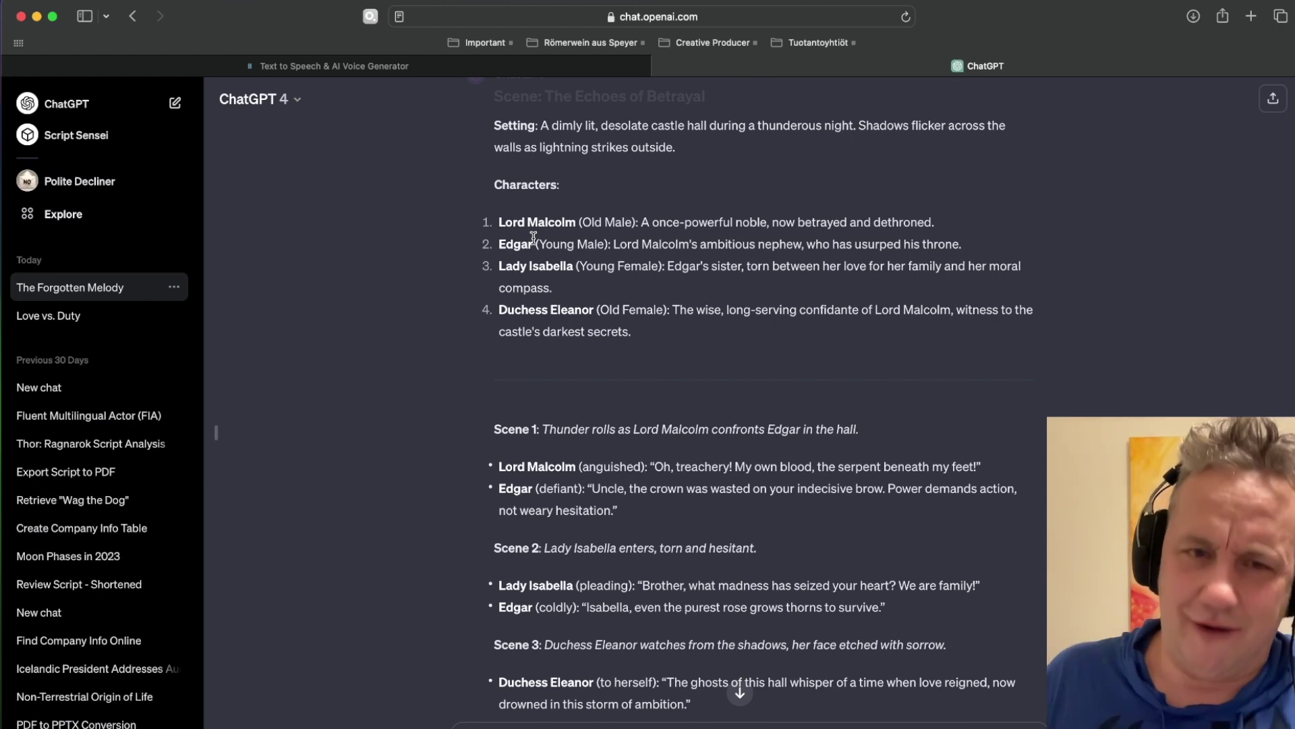
pyautogui.scroll(-1, 534, 238)
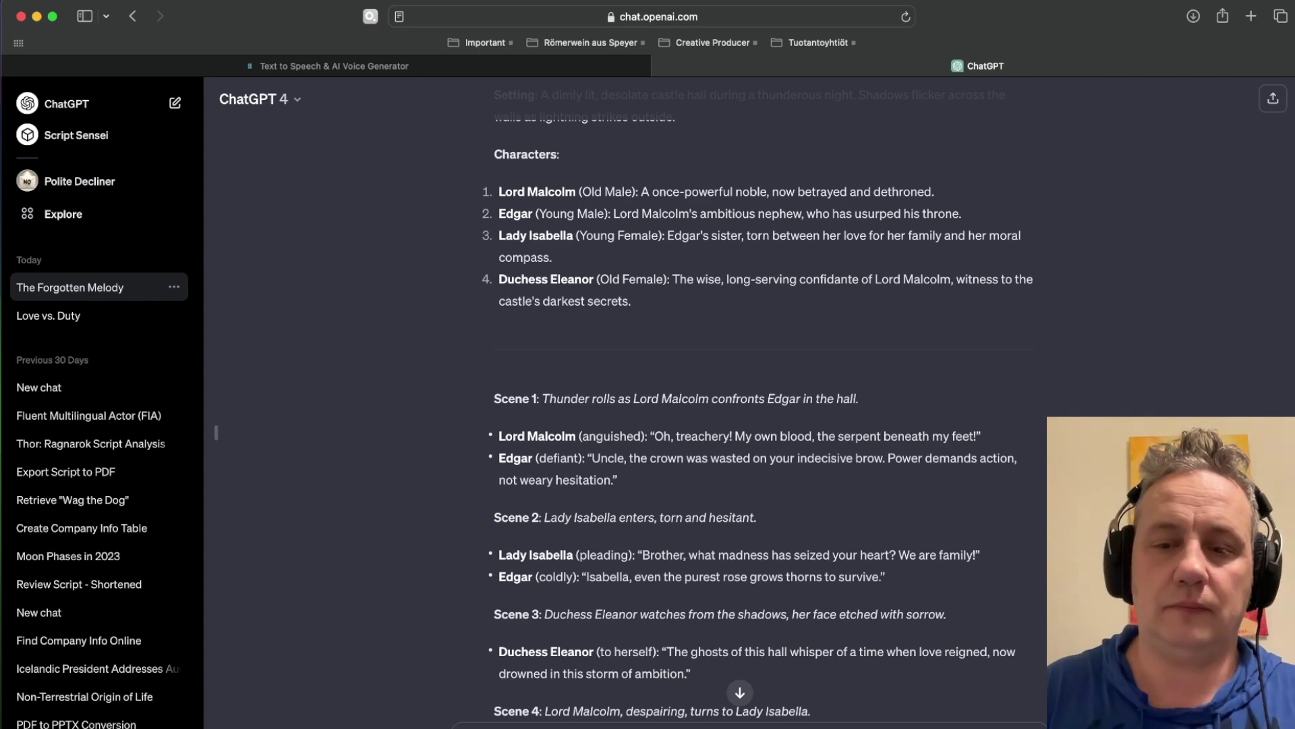
pyautogui.press('super+Tab')
pyautogui.press('super+Tab')
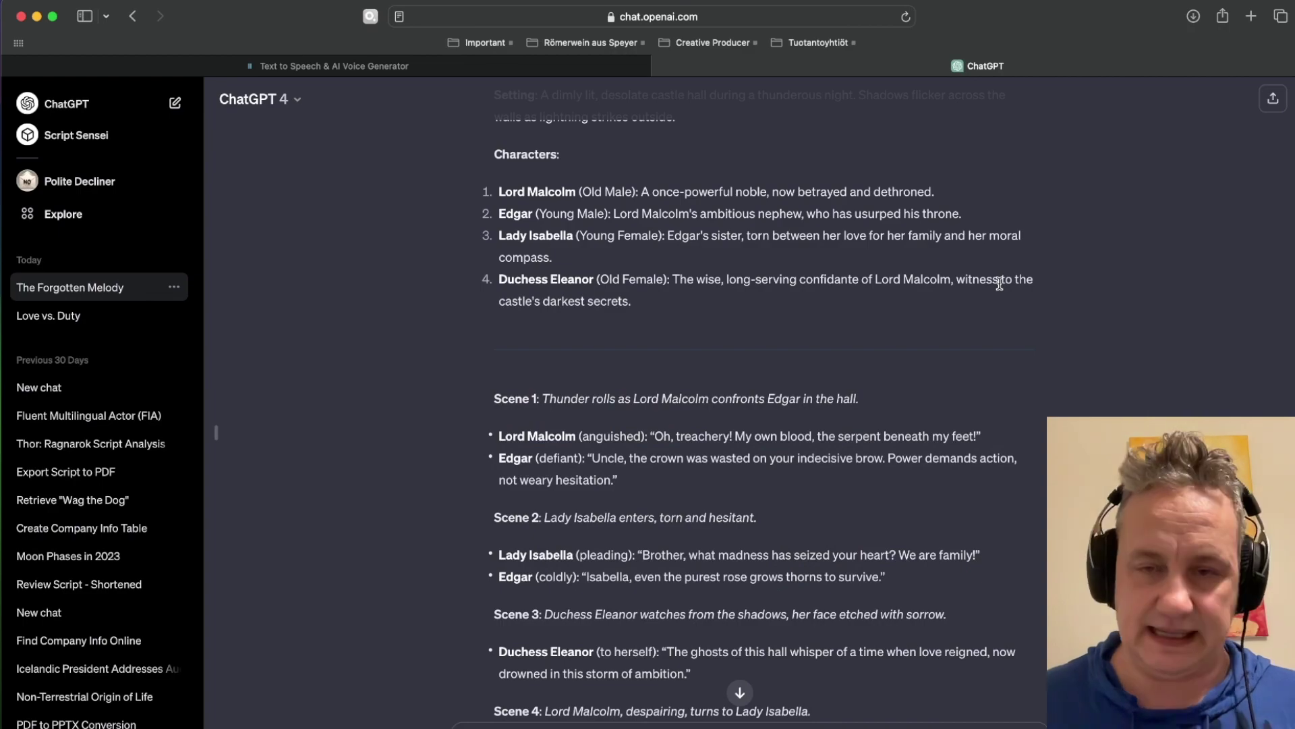
pyautogui.scroll(-5, 999, 283)
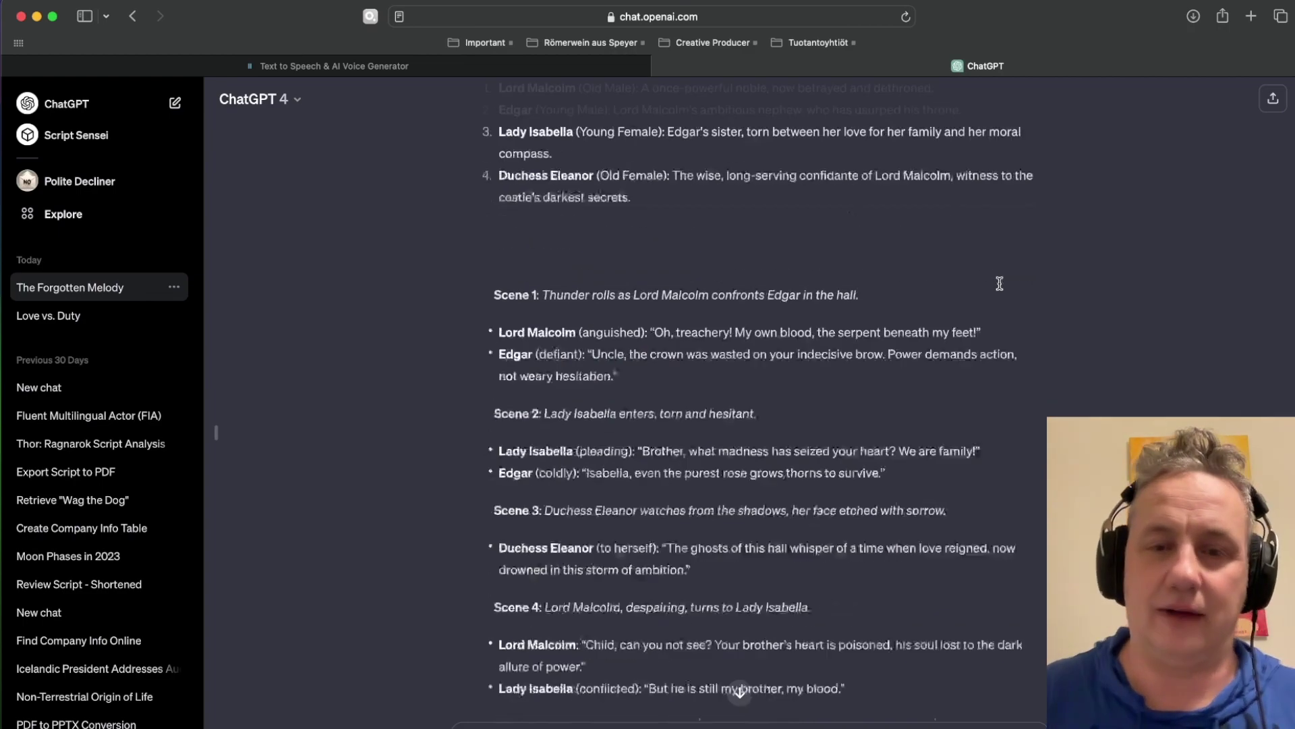
pyautogui.scroll(-20, 1000, 285)
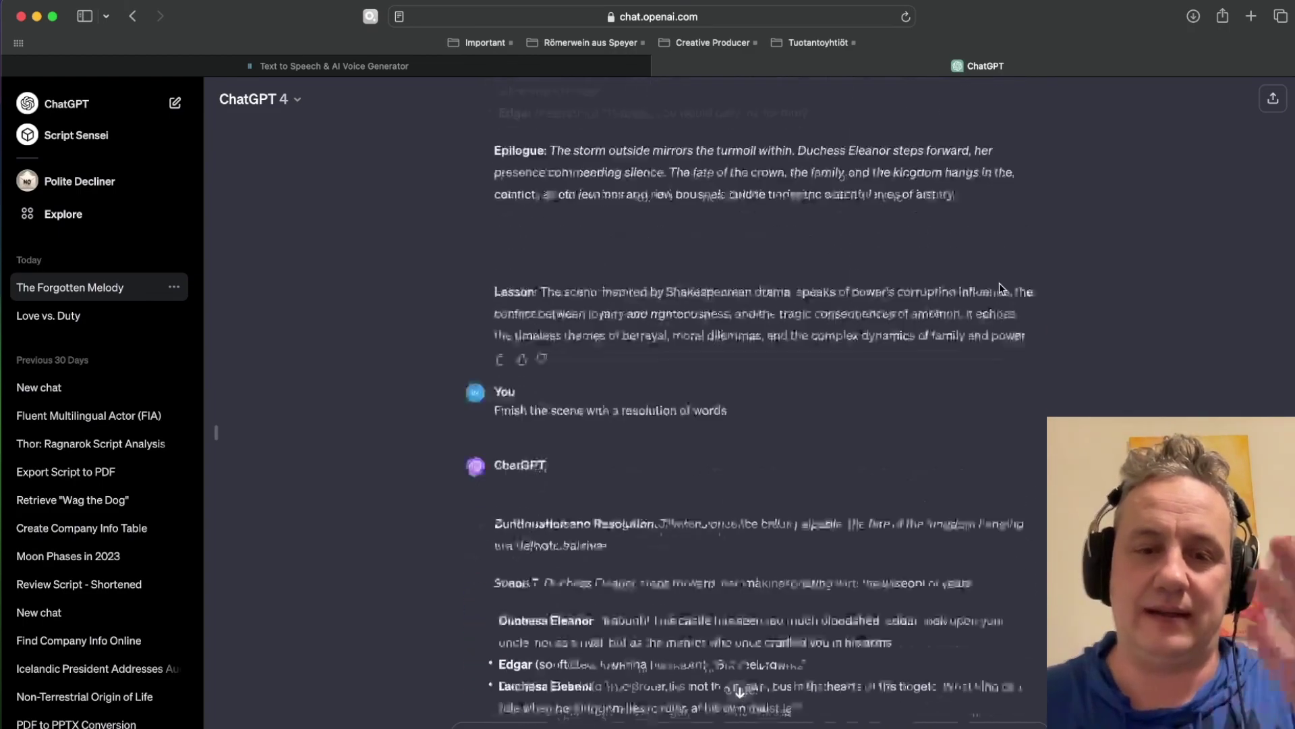
pyautogui.scroll(2, 998, 282)
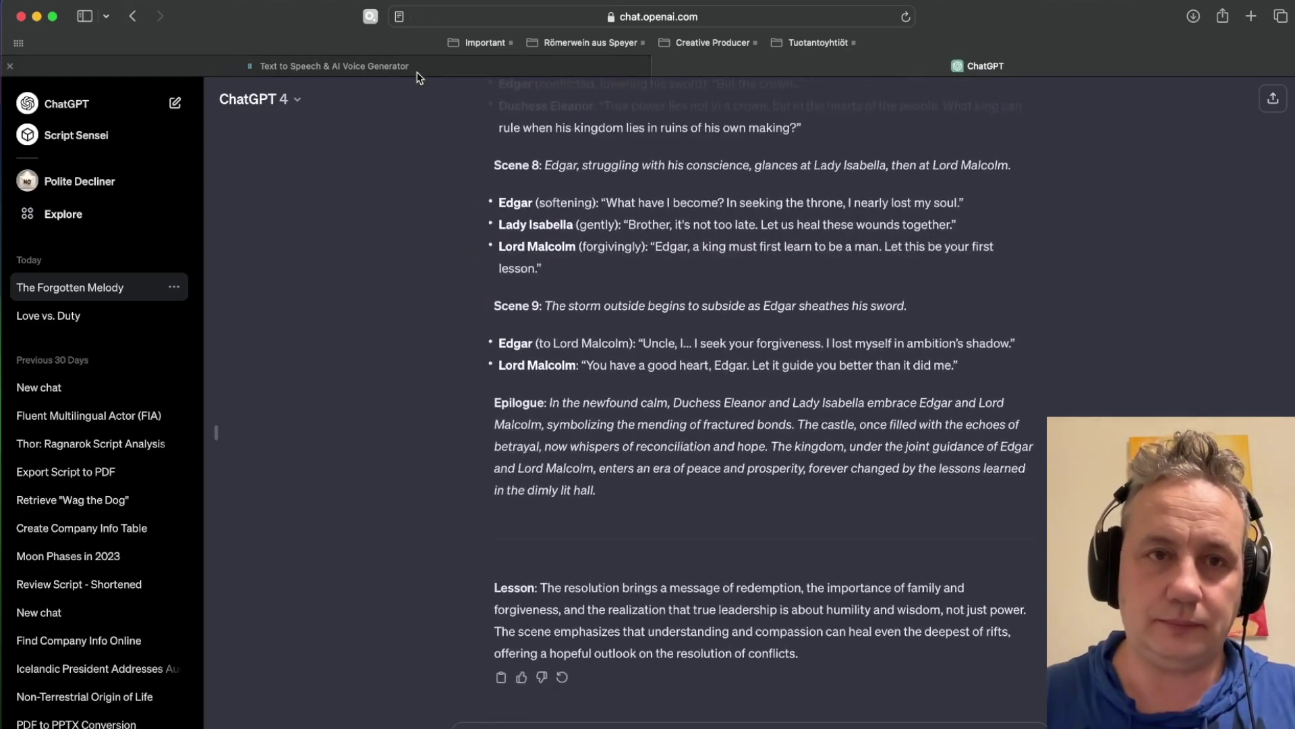
# Switch to Pages and bring the Shakespearean script document to the front.
pyautogui.click(419, 66)
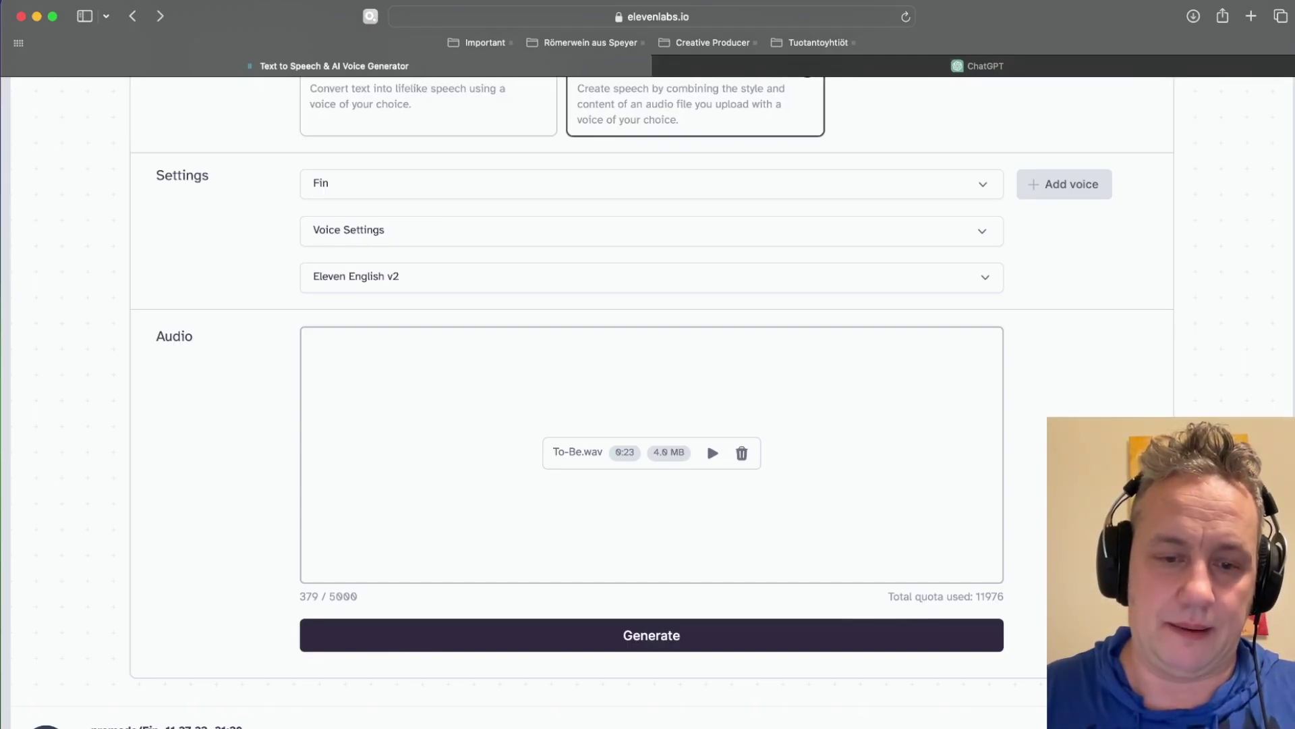
pyautogui.press('super+Tab')
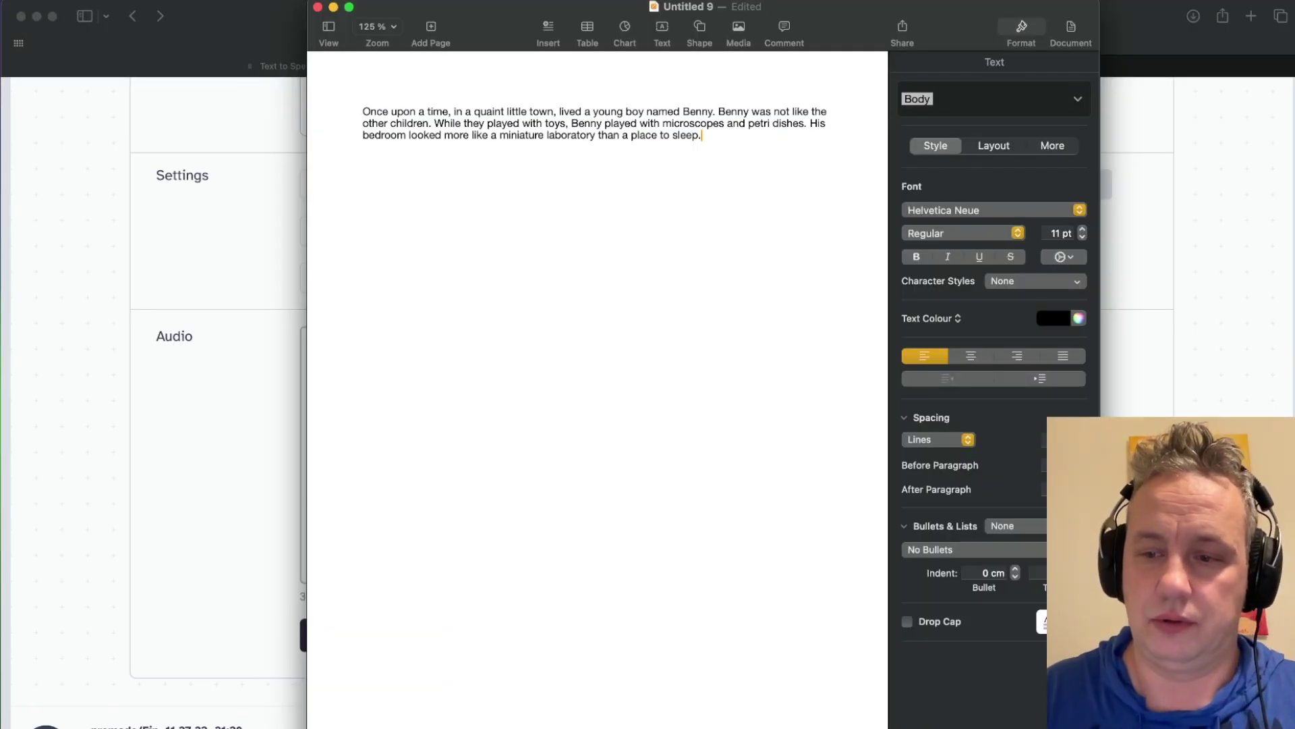
pyautogui.click(330, 1)
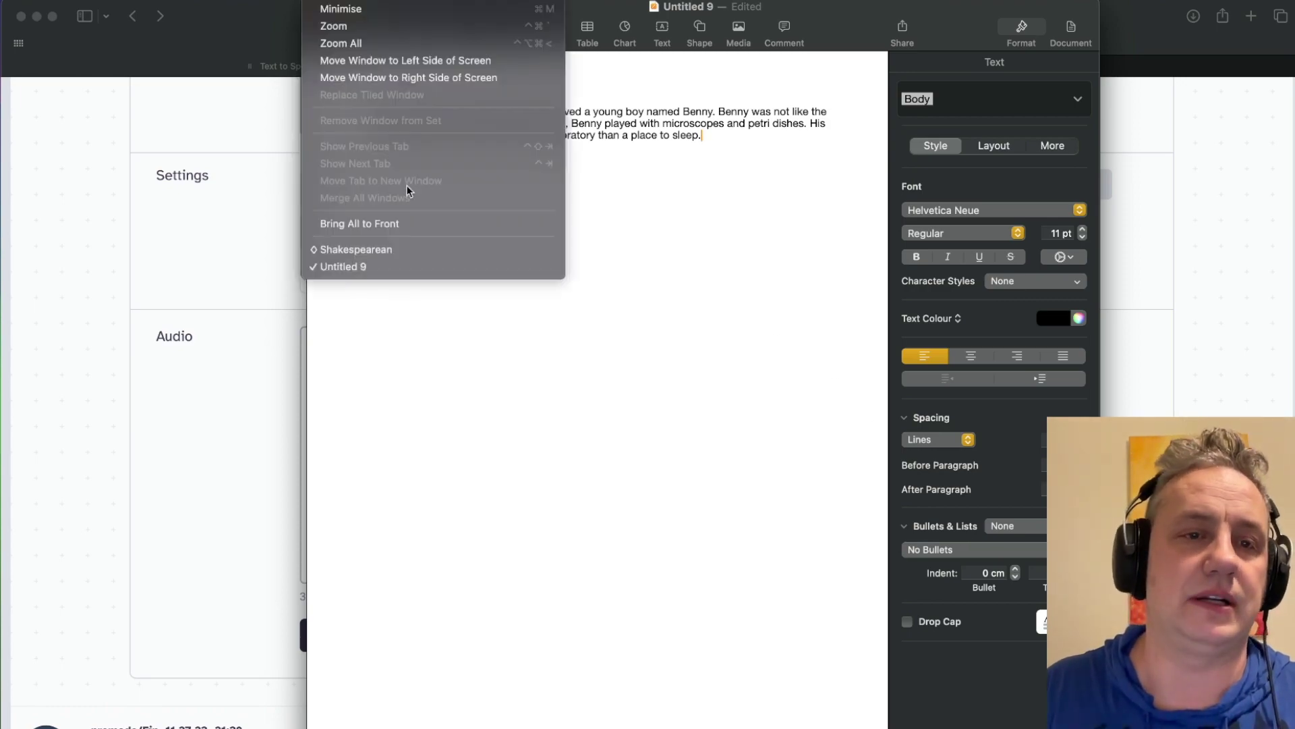
pyautogui.click(408, 248)
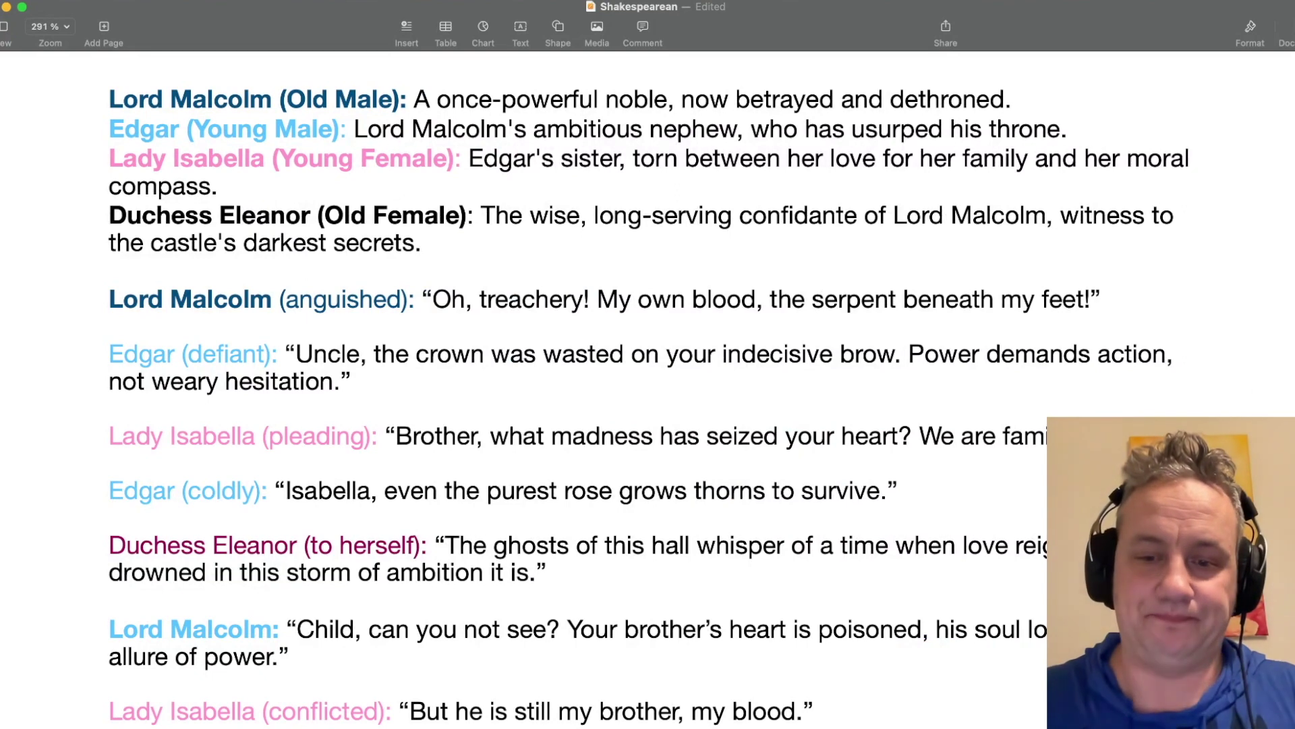
# Switch to GarageBand, return the playhead to the start, and place the Shakespearean project window below the script's opening lines.
pyautogui.press('super+Tab')
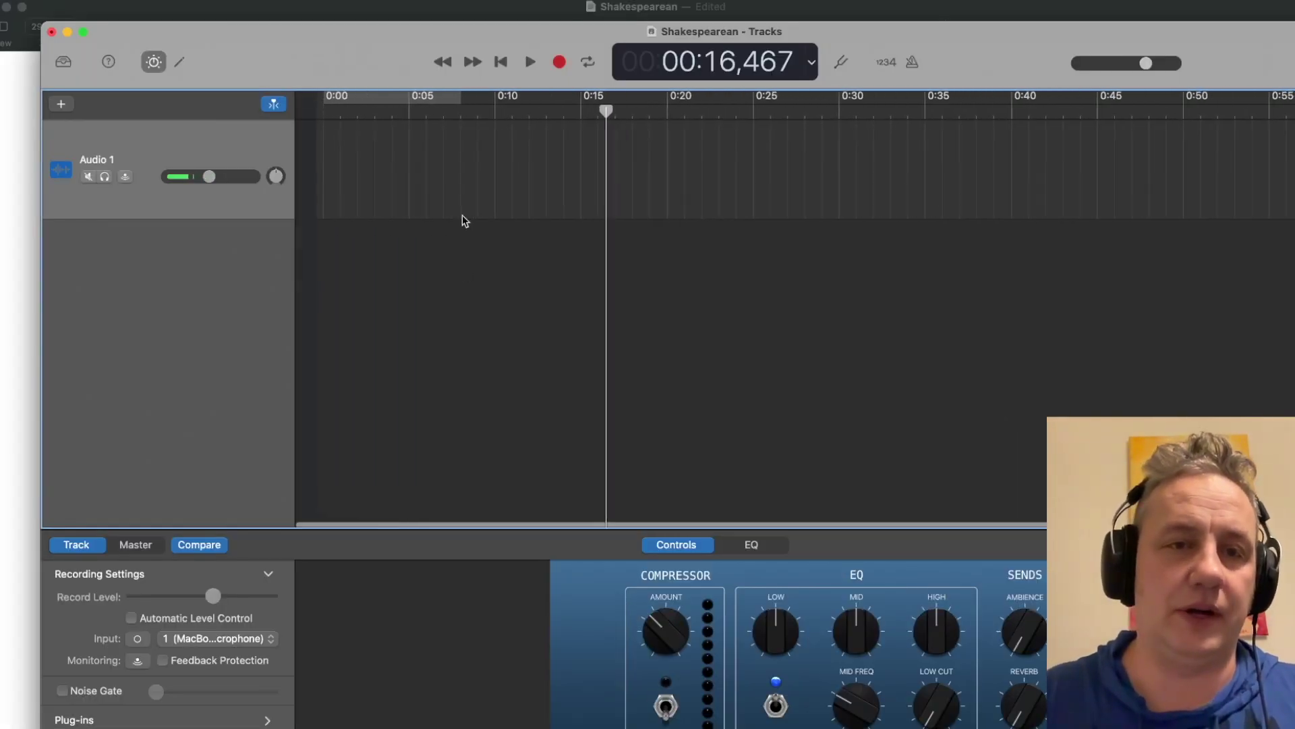
pyautogui.press('Return')
pyautogui.press('super+Tab')
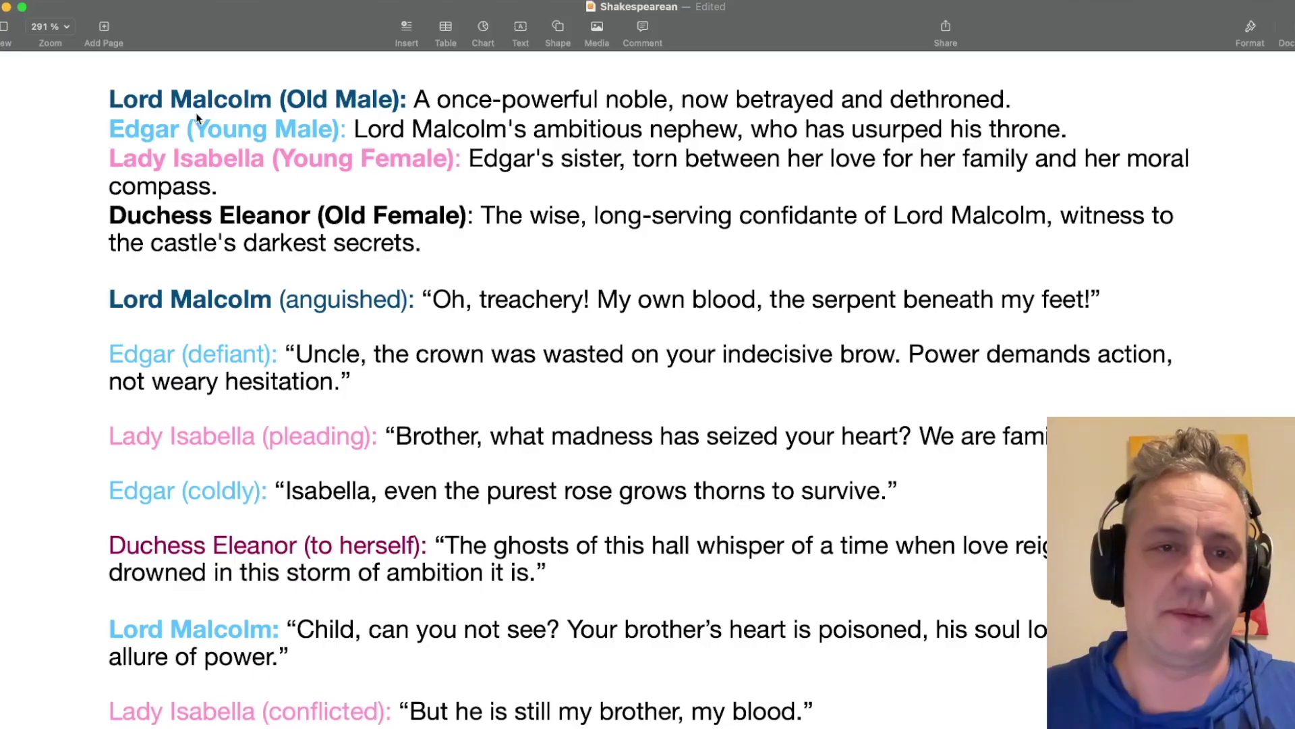
pyautogui.press('super+Tab')
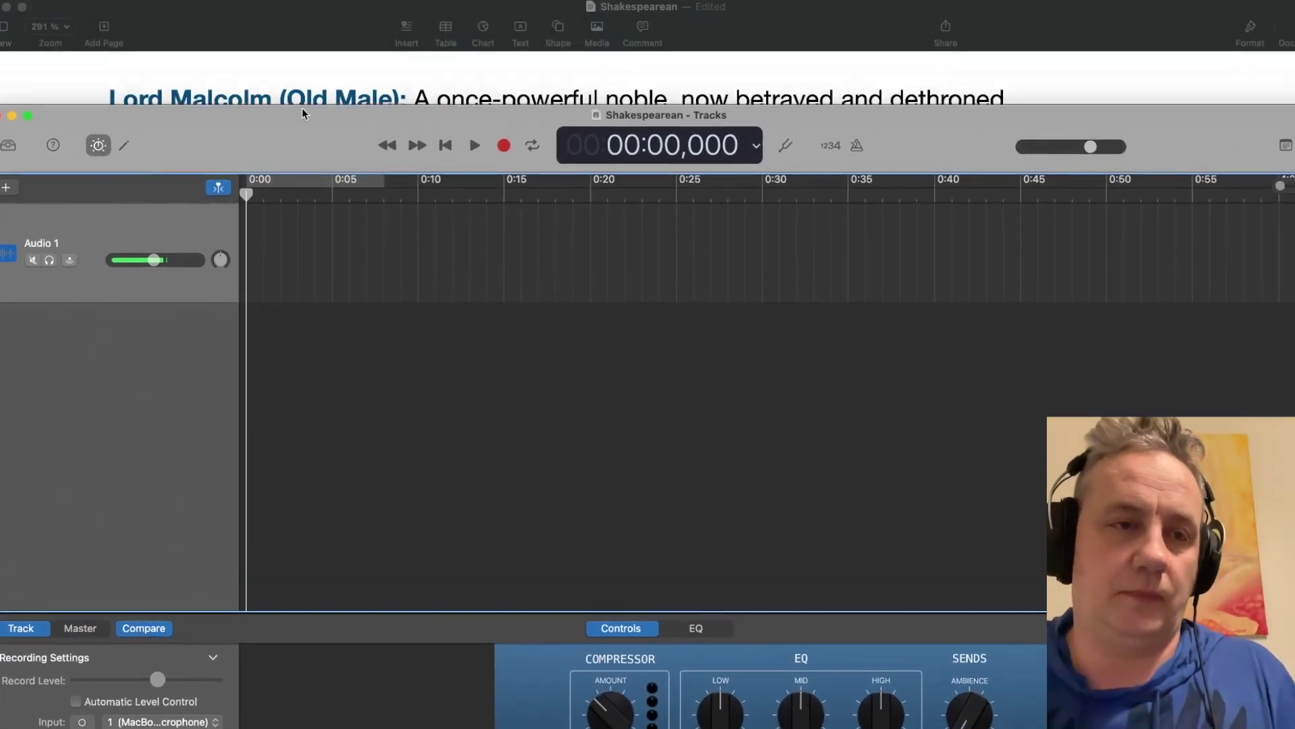
pyautogui.moveTo(301, 123); pyautogui.dragTo(438, 116)
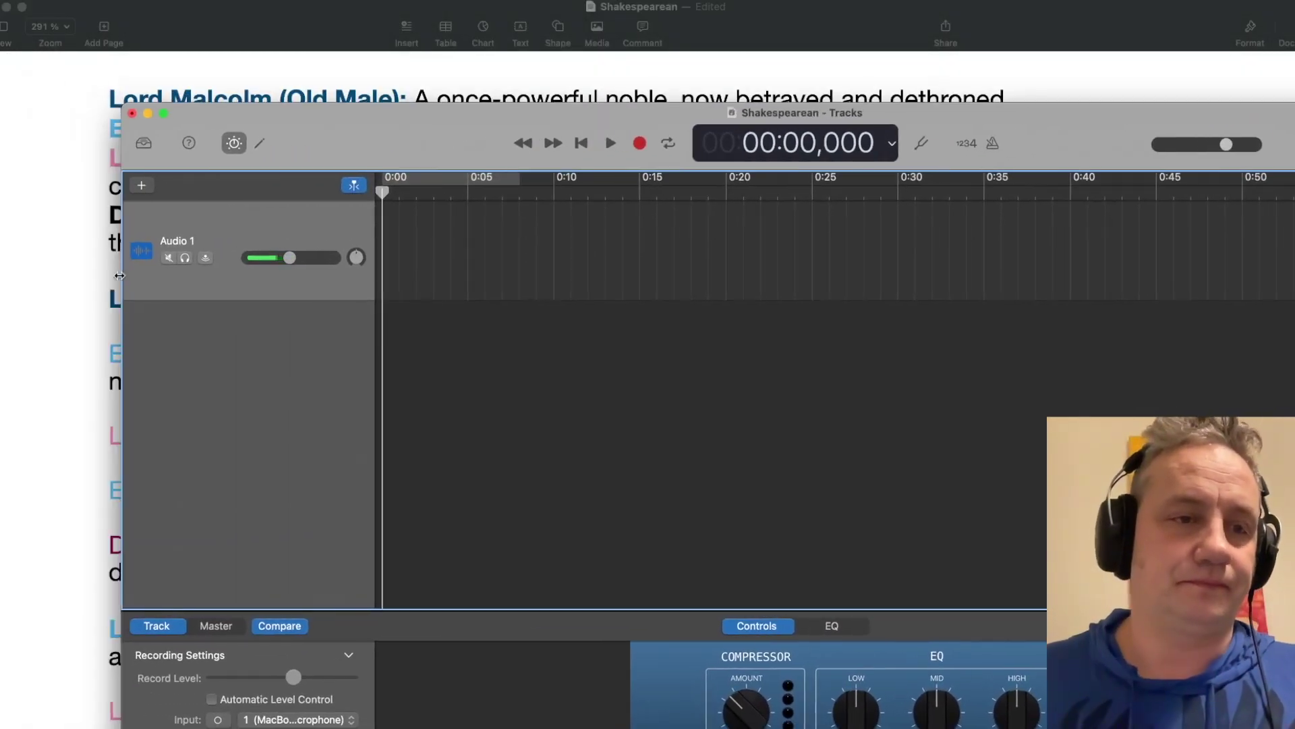
pyautogui.moveTo(119, 308); pyautogui.dragTo(174, 296)
pyautogui.moveTo(475, 133); pyautogui.dragTo(307, 447)
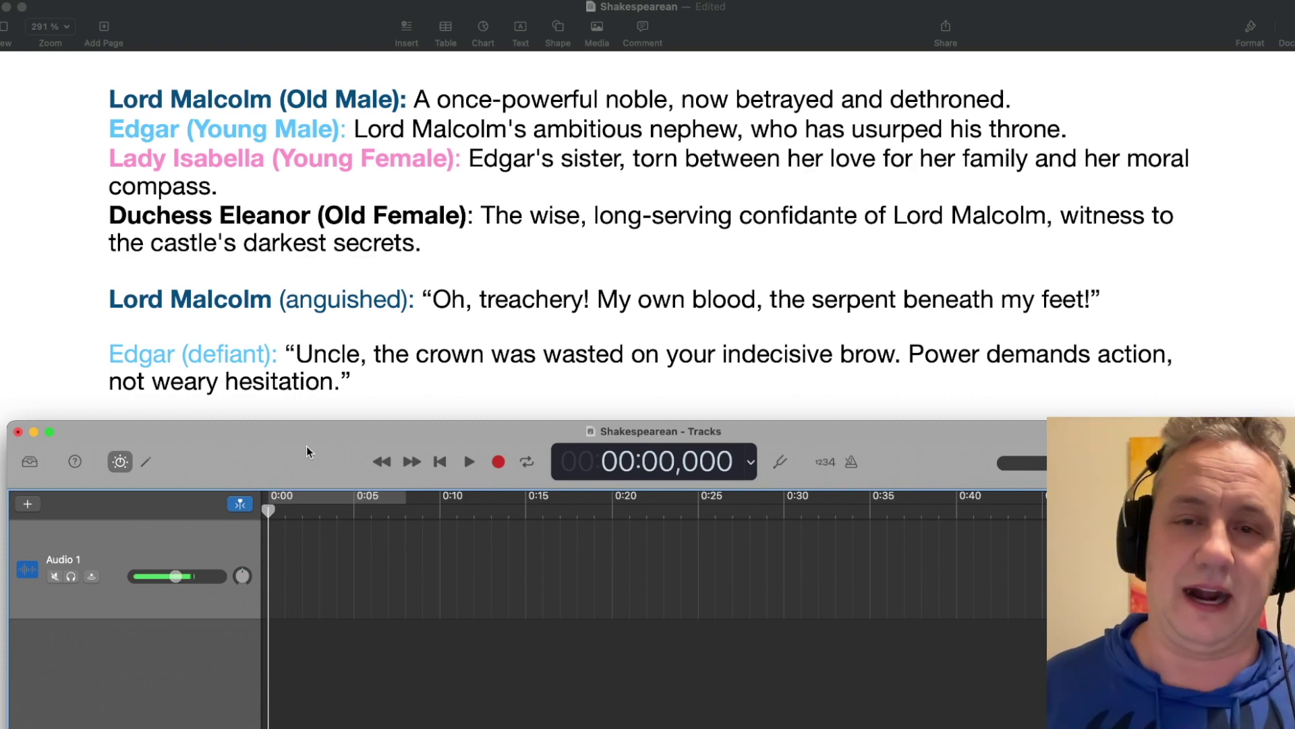
# Record the whole Shakespearean scene onto the Audio 1 track while following the script, from Lord Malcolm's opening line to his closing line.
pyautogui.scroll(-3, 197, 297)
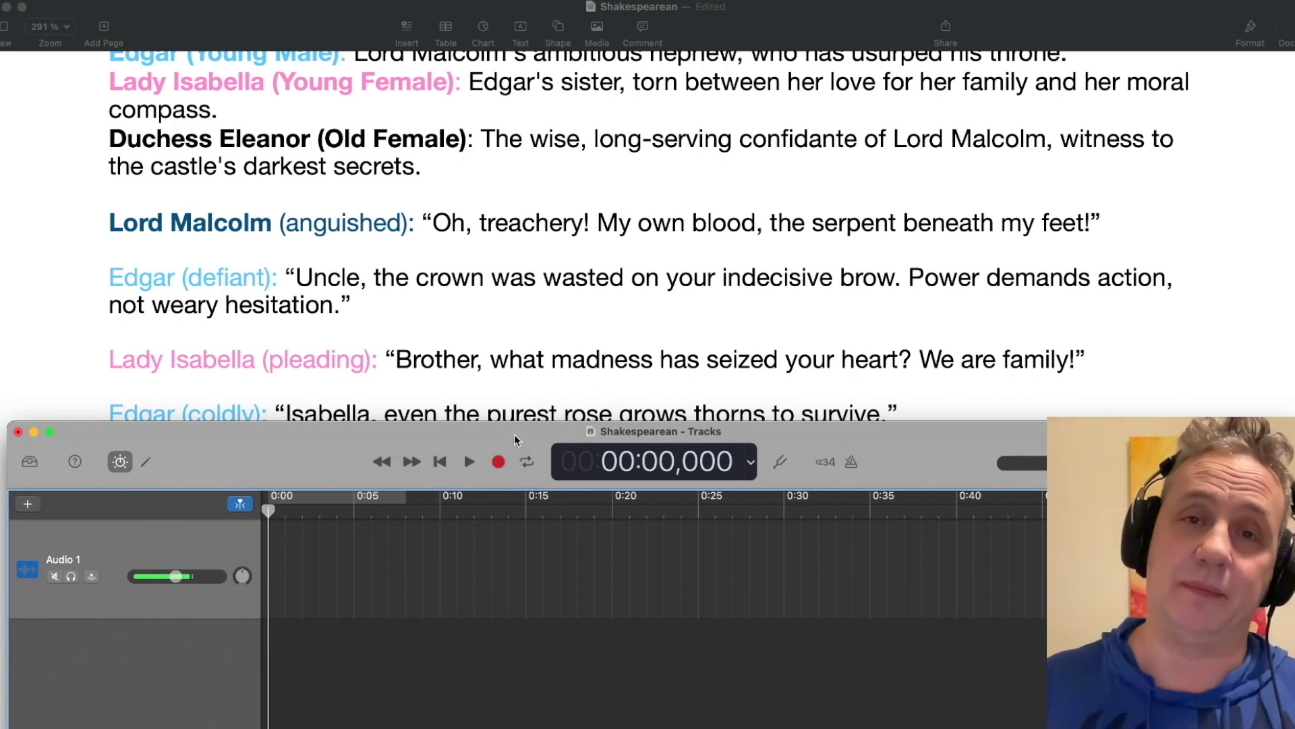
pyautogui.click(499, 461)
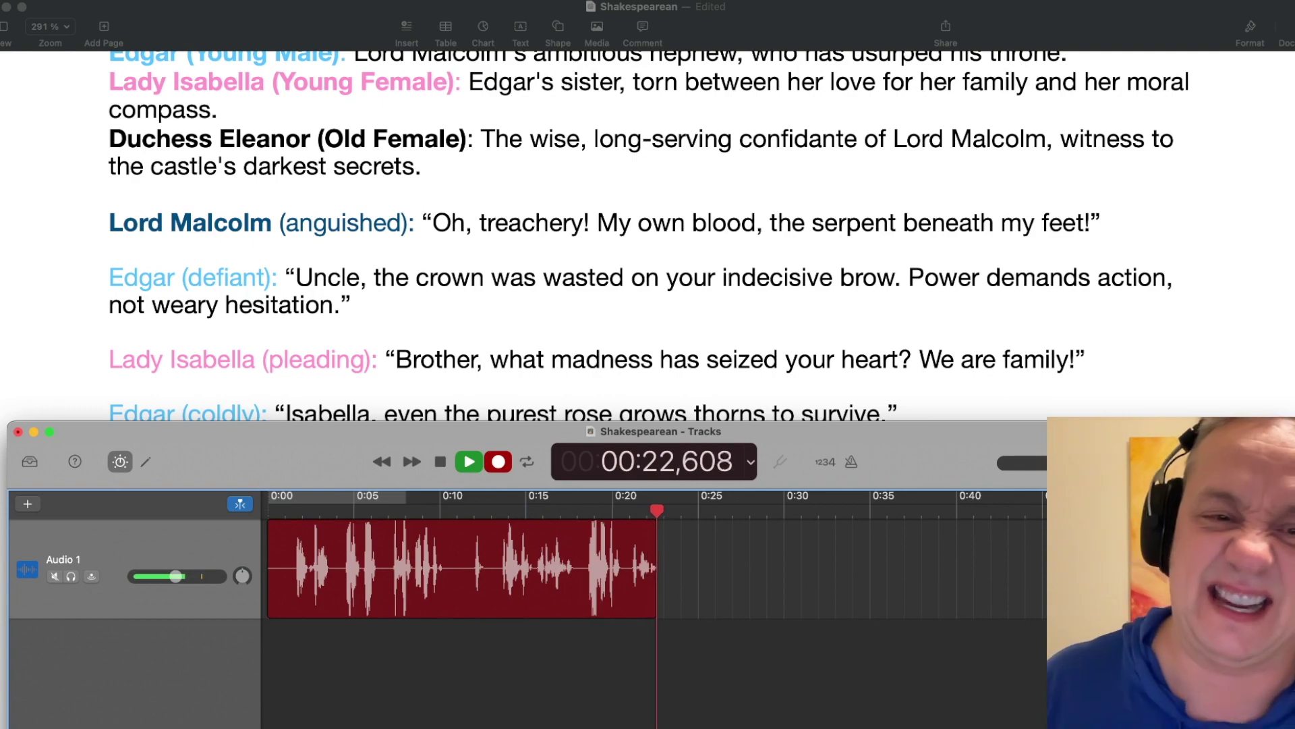
pyautogui.scroll(-5, 944, 333)
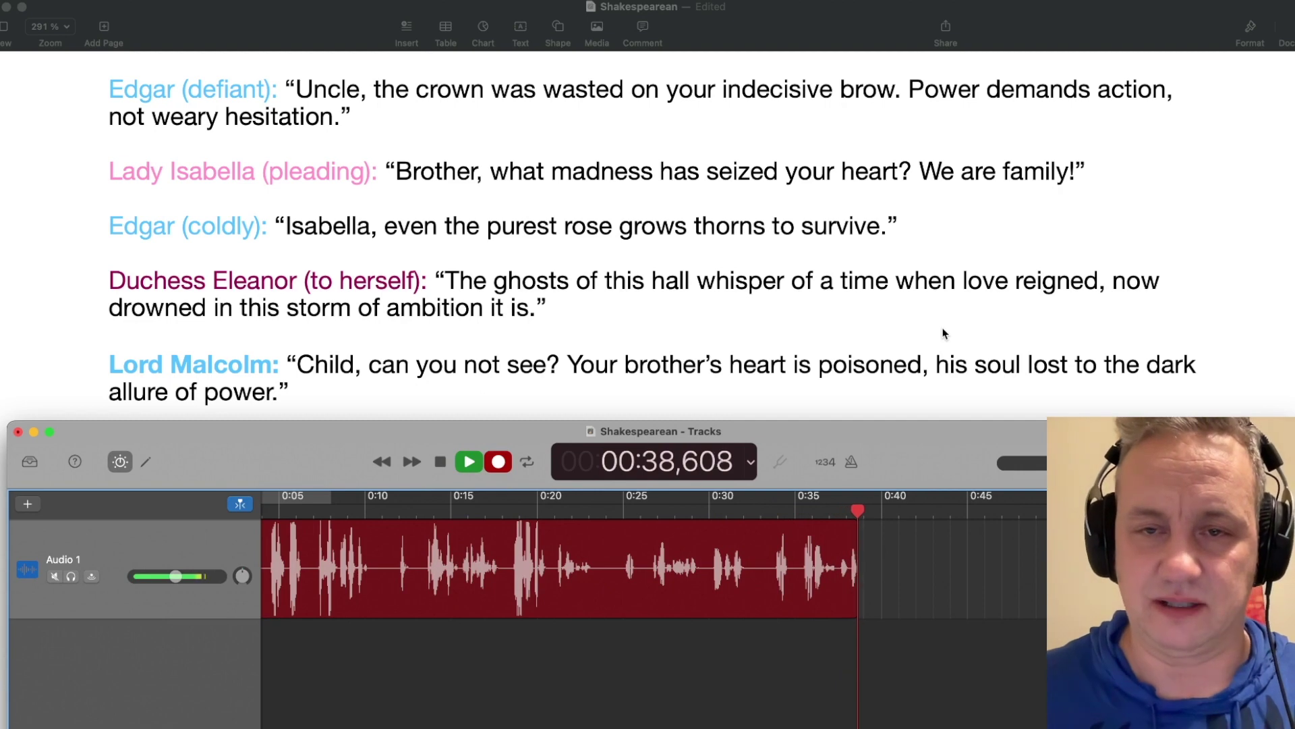
pyautogui.scroll(-2, 944, 333)
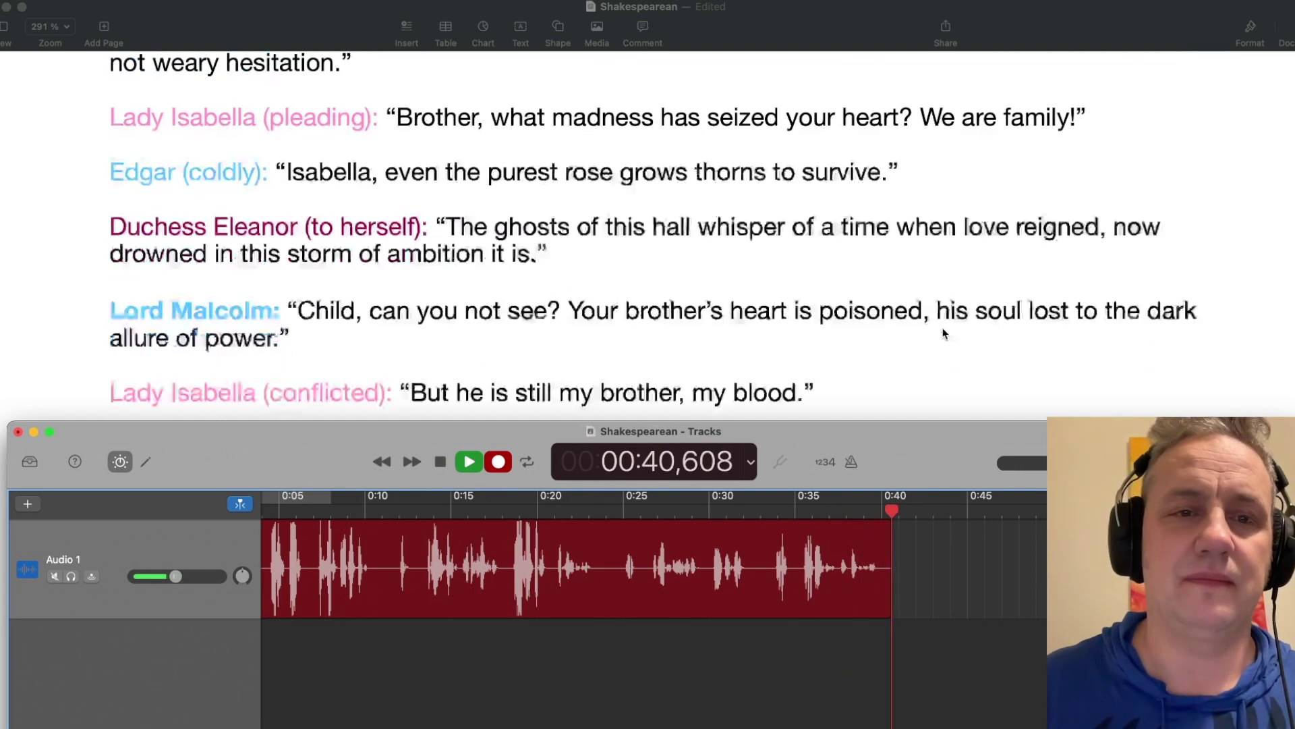
pyautogui.scroll(-2, 943, 333)
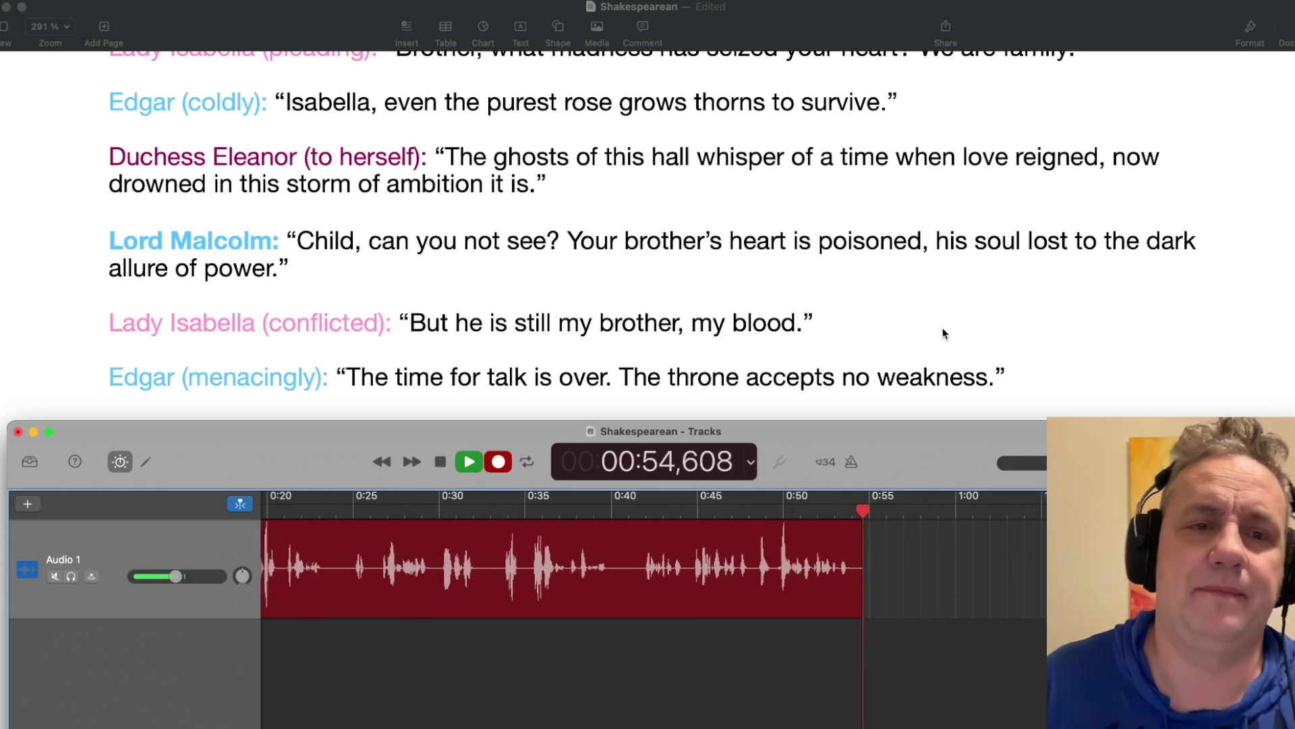
pyautogui.scroll(-3, 943, 334)
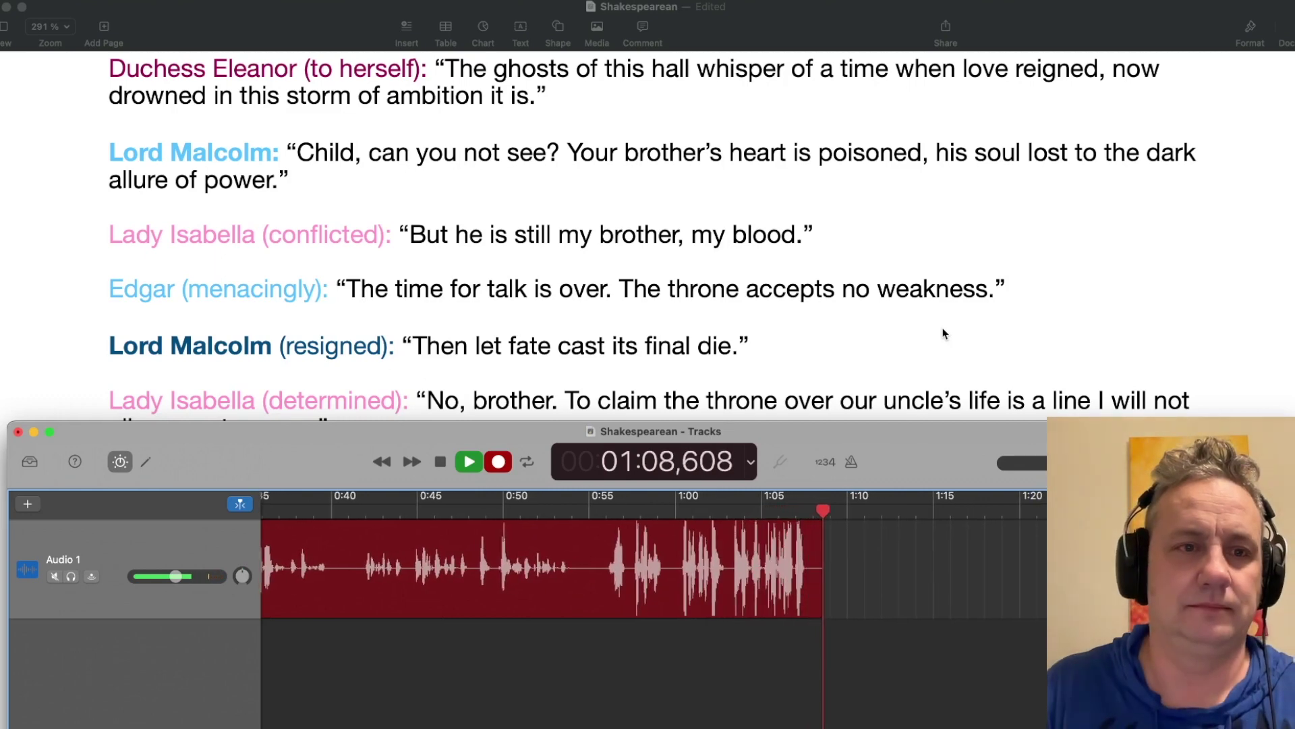
pyautogui.scroll(-3, 943, 333)
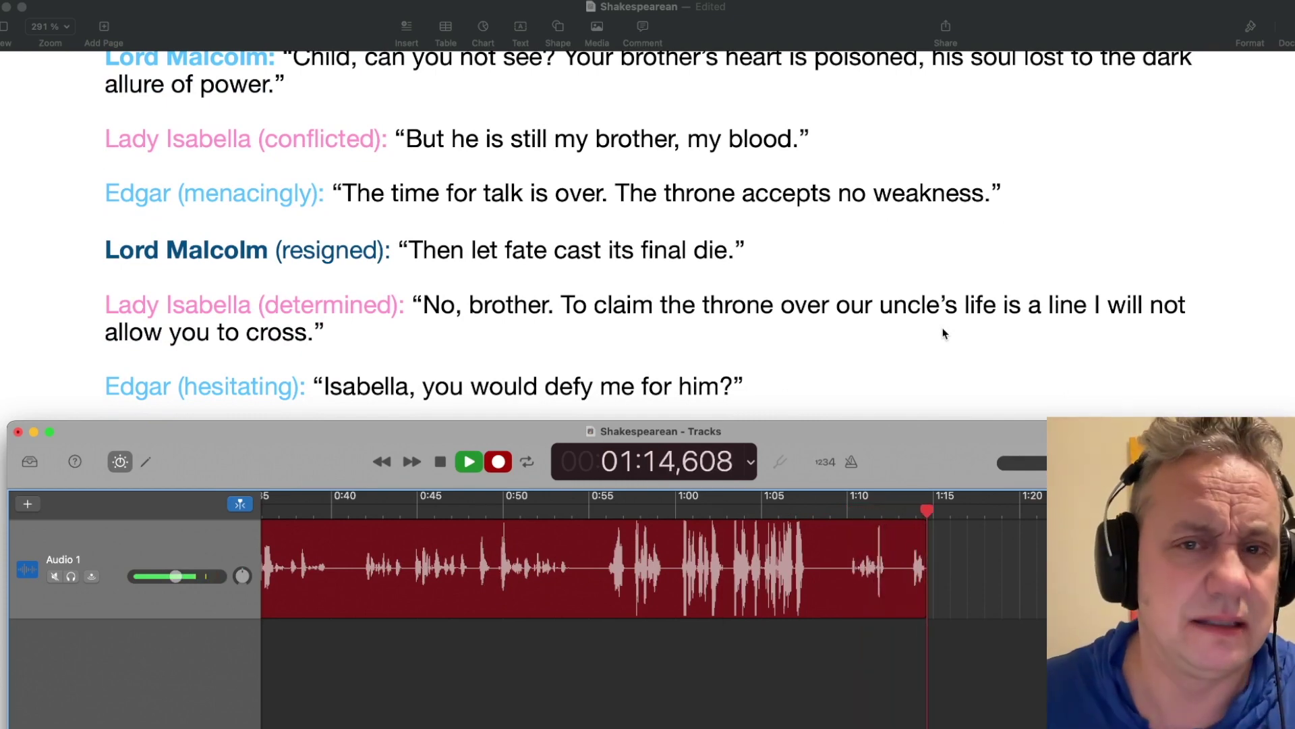
pyautogui.scroll(-3, 943, 333)
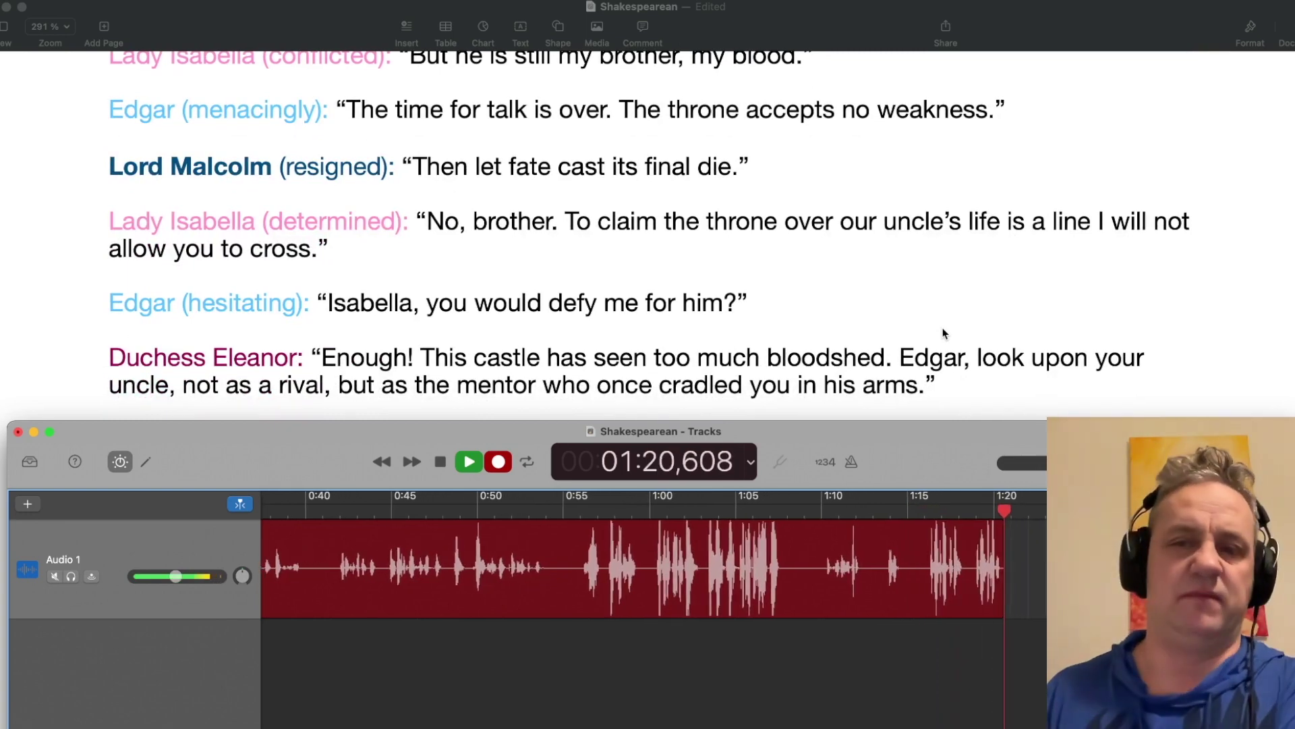
pyautogui.scroll(-1, 943, 334)
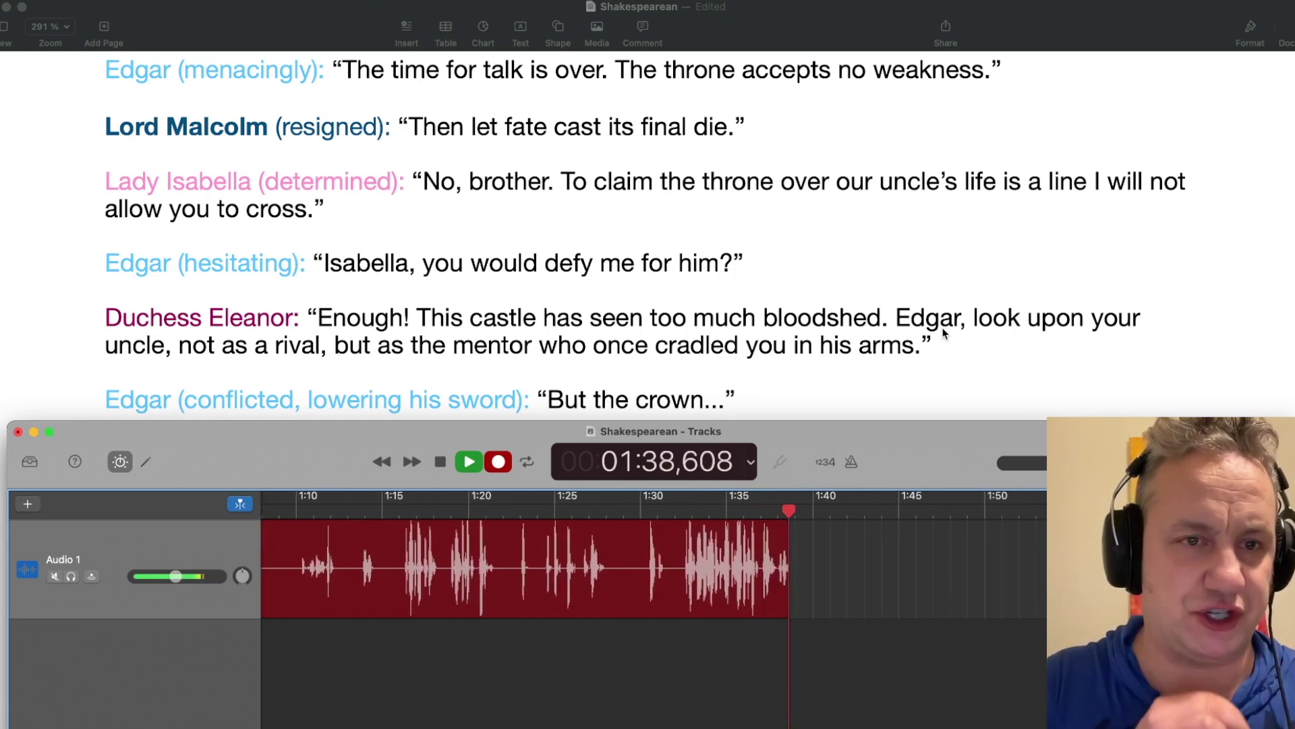
pyautogui.scroll(-3, 945, 332)
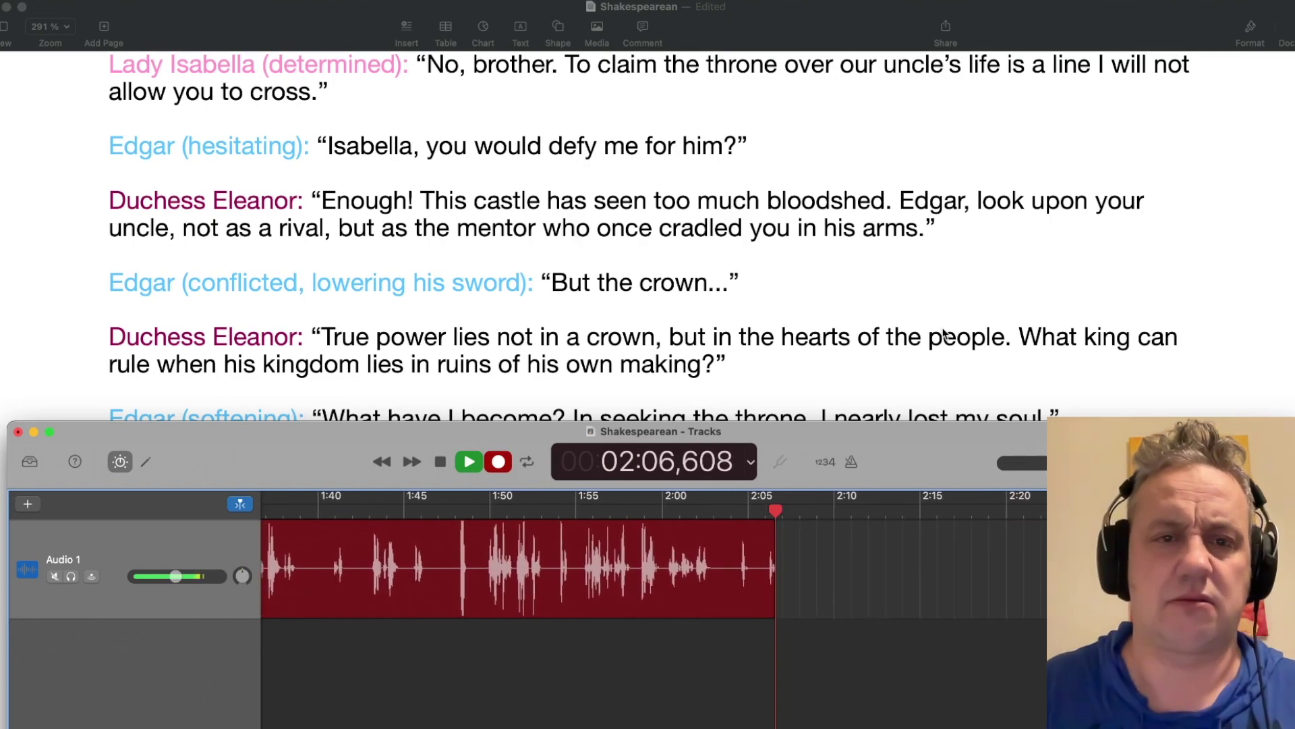
pyautogui.scroll(-4, 911, 179)
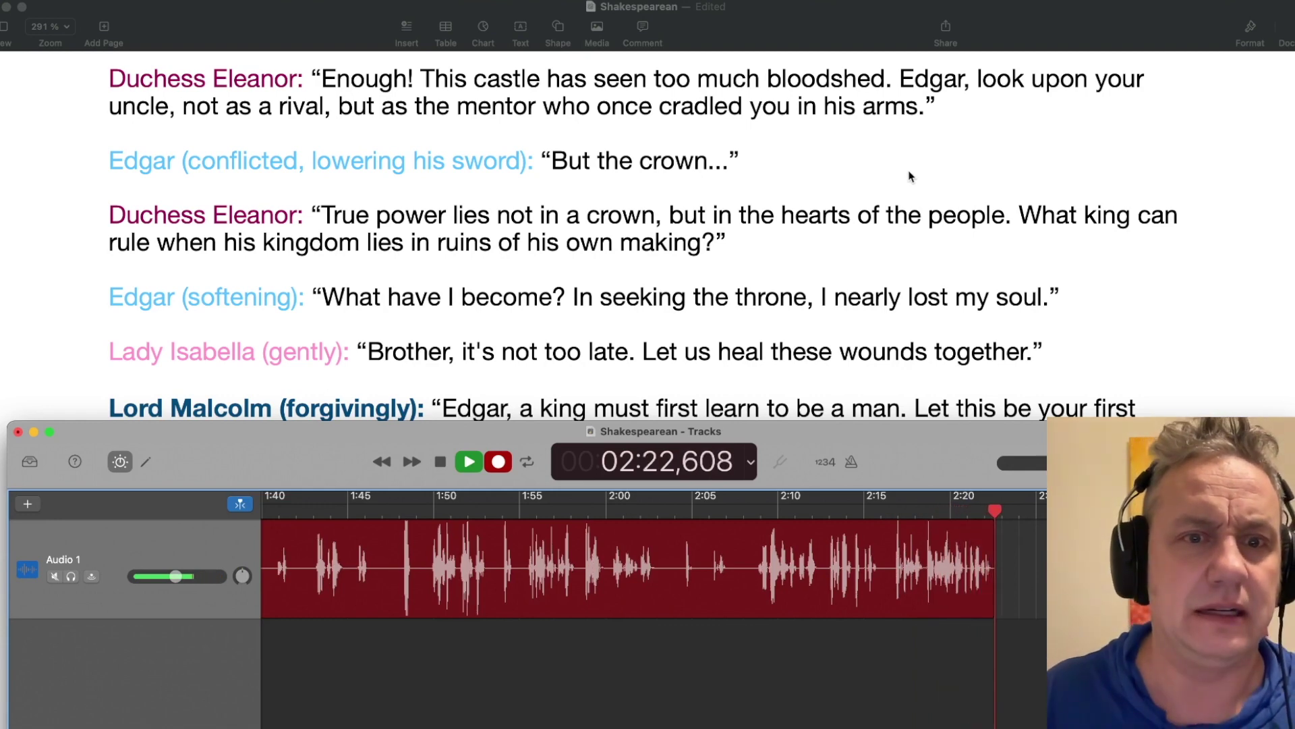
pyautogui.scroll(-3, 909, 177)
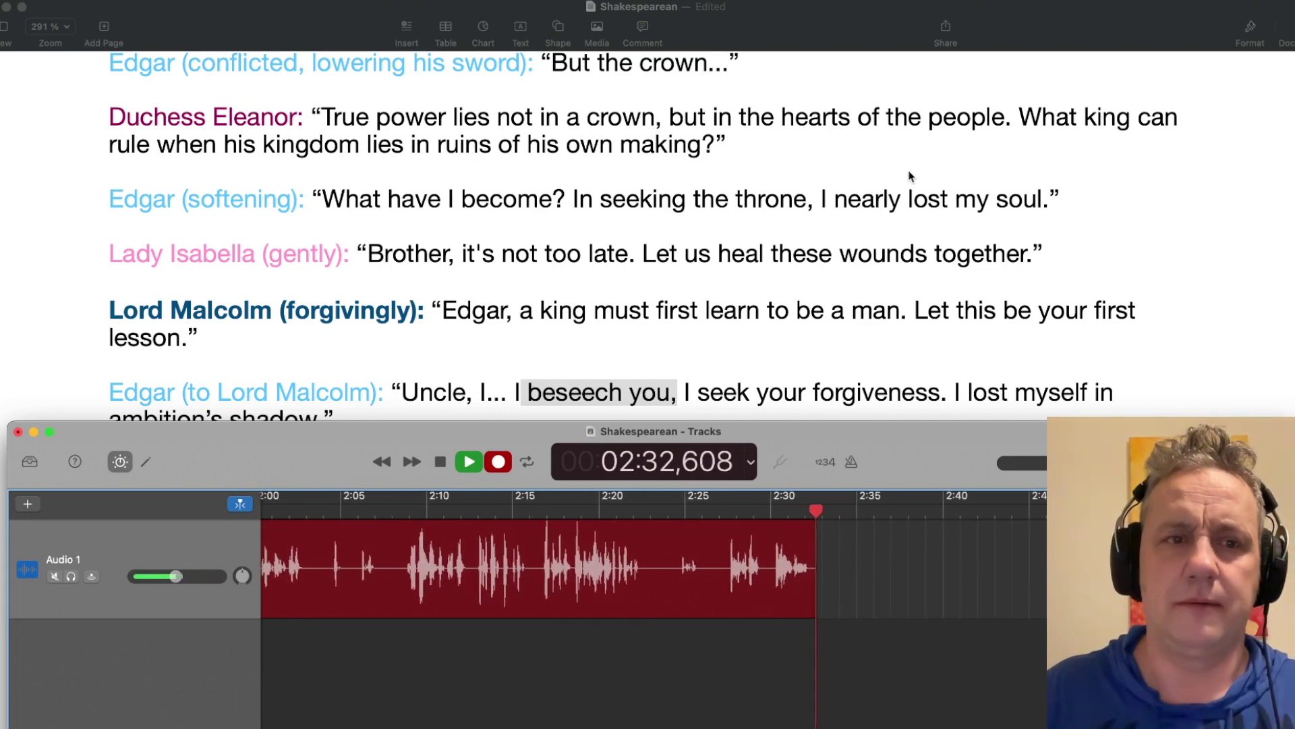
pyautogui.scroll(-2, 909, 176)
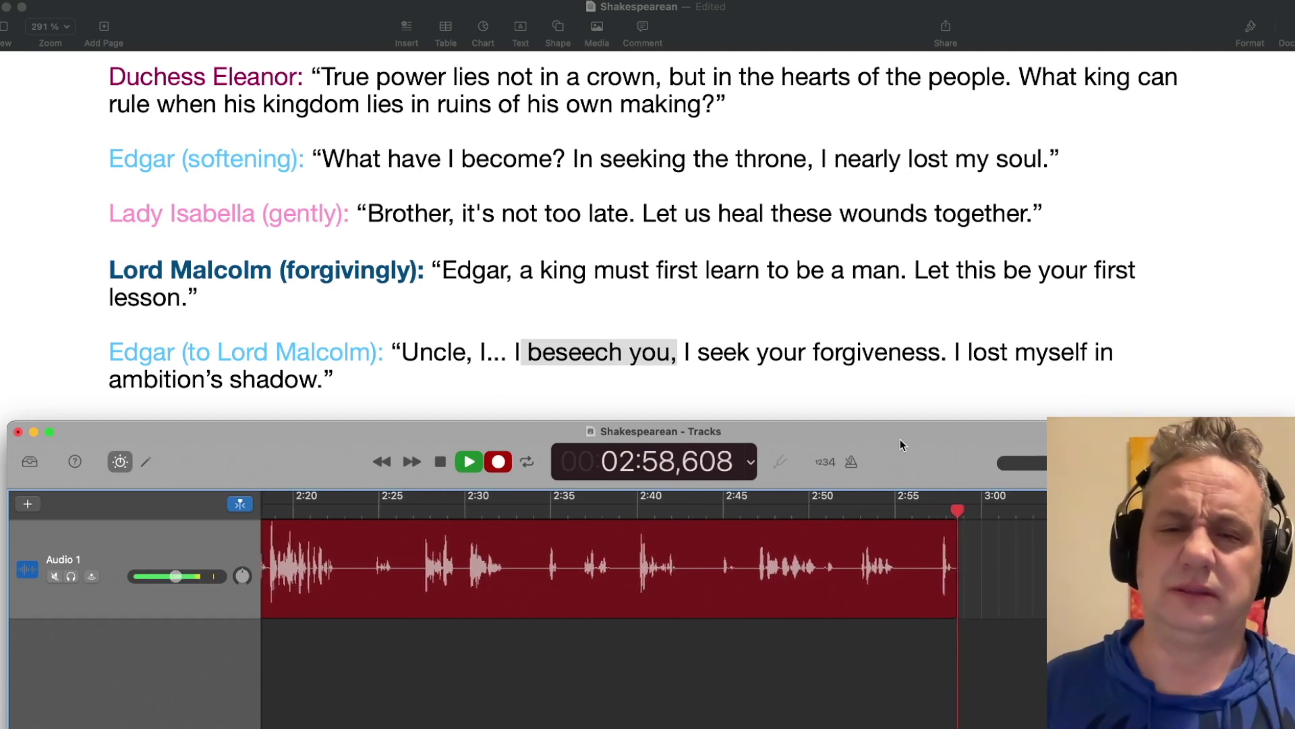
pyautogui.moveTo(900, 438); pyautogui.dragTo(890, 524)
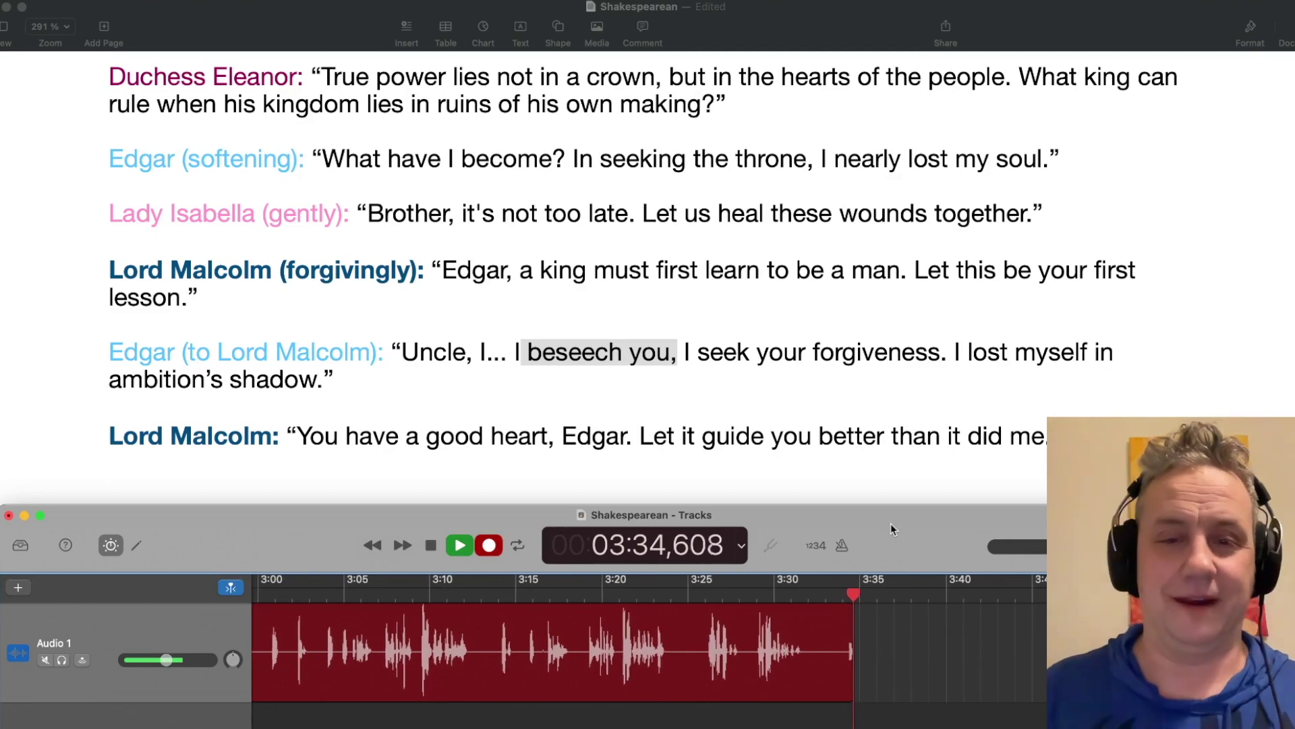
pyautogui.press('space')
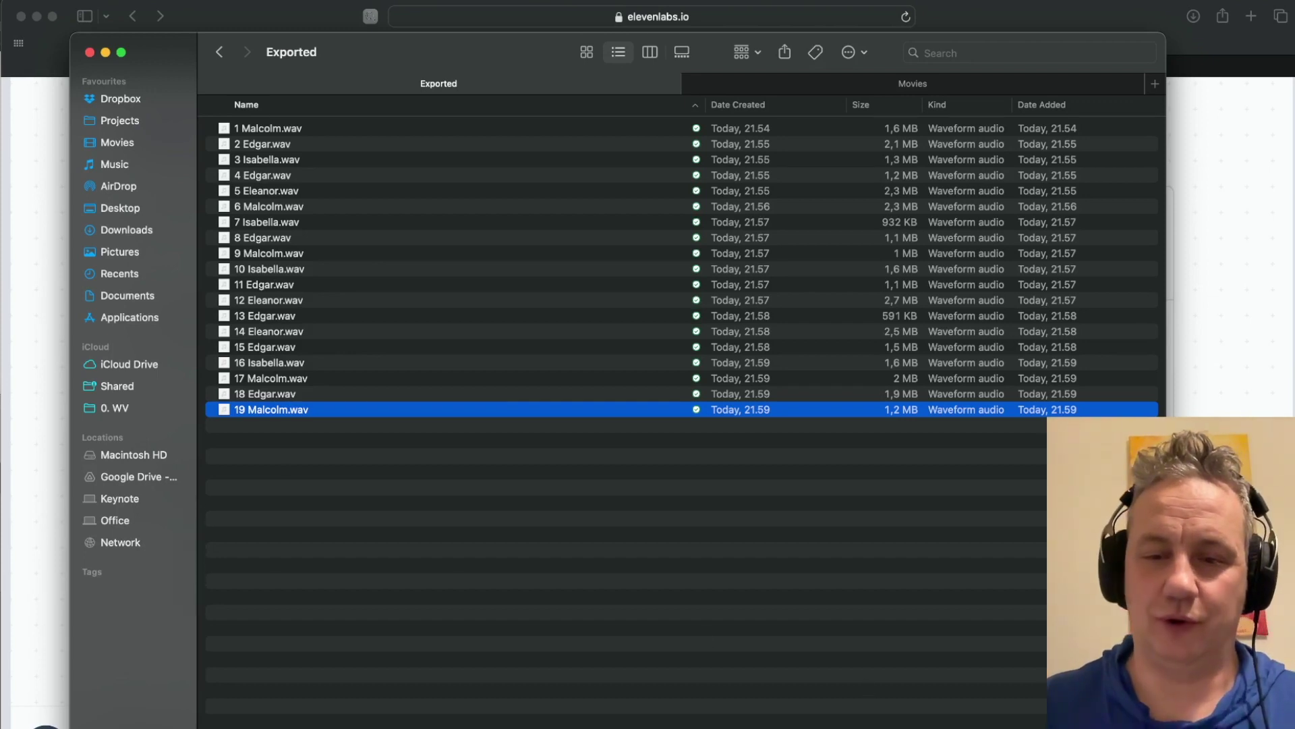
# Switch to GarageBand to review the split dialogue regions on the Audio 1 track, and return to the Exported folder in Finder.
pyautogui.press('super+Tab')
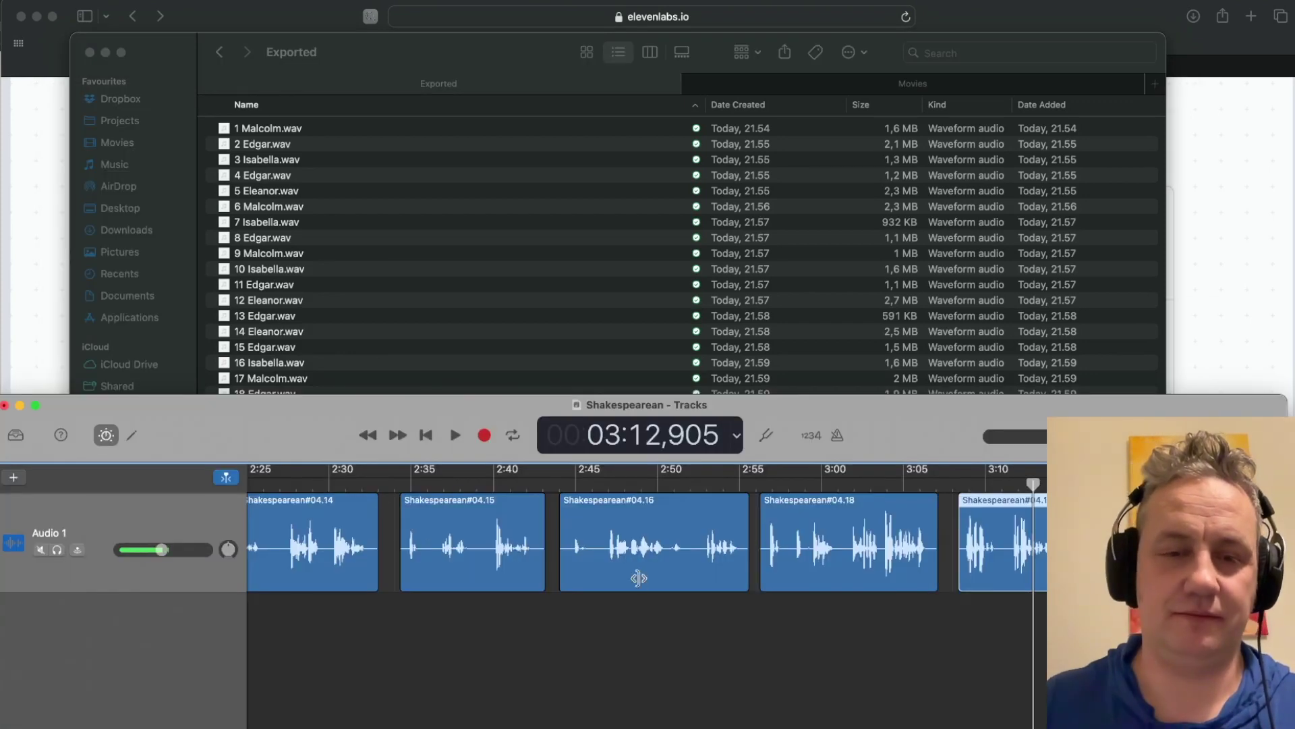
pyautogui.hscroll(-3, 639, 577)
pyautogui.hscroll(2, 638, 577)
pyautogui.click(516, 272)
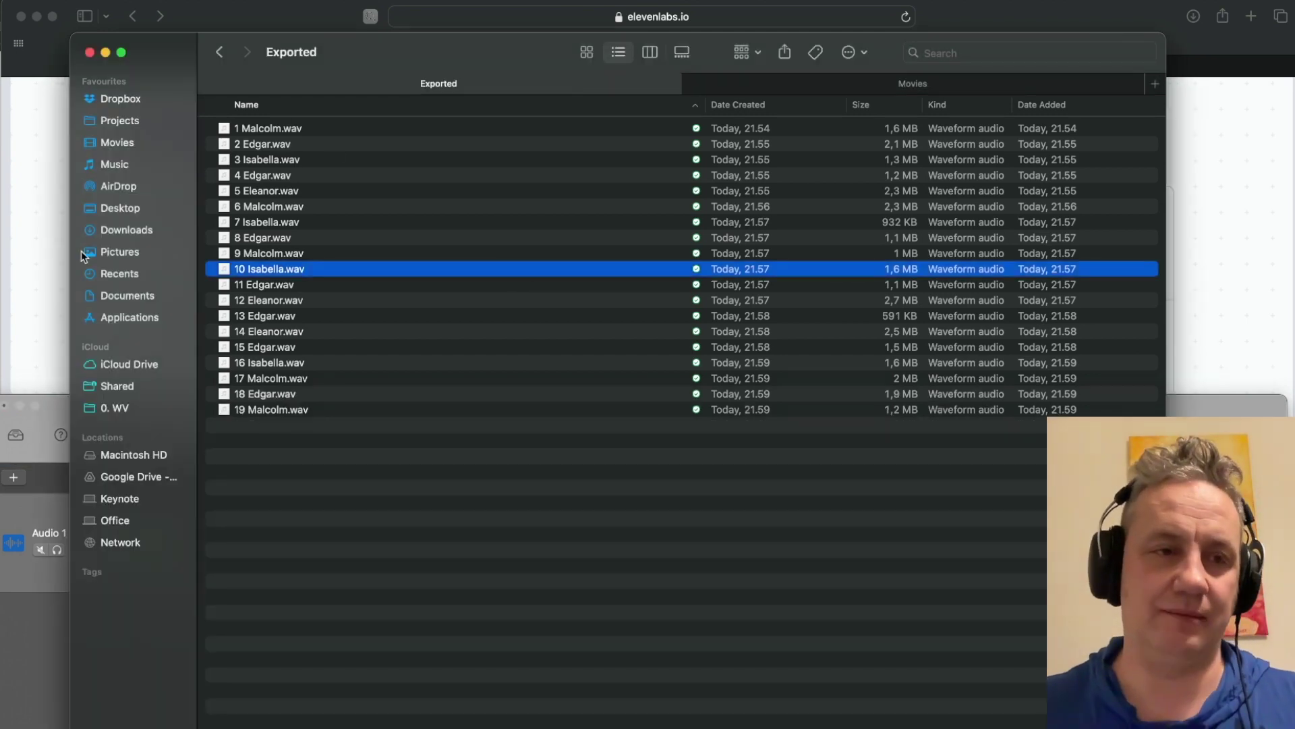
# Switch to ElevenLabs in the browser and generate a speech-to-speech version of 1 Malcolm.wav from the Exported folder with the Daniel voice.
pyautogui.click(29, 298)
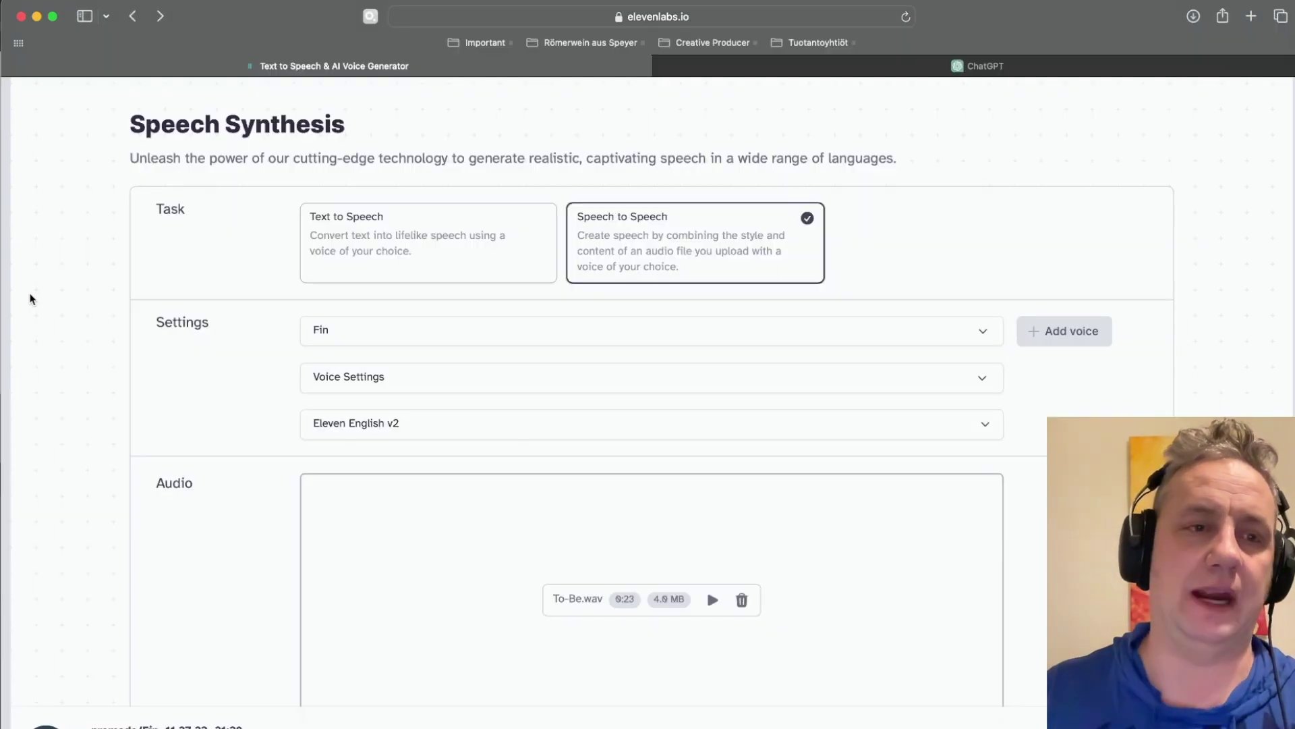
pyautogui.click(366, 333)
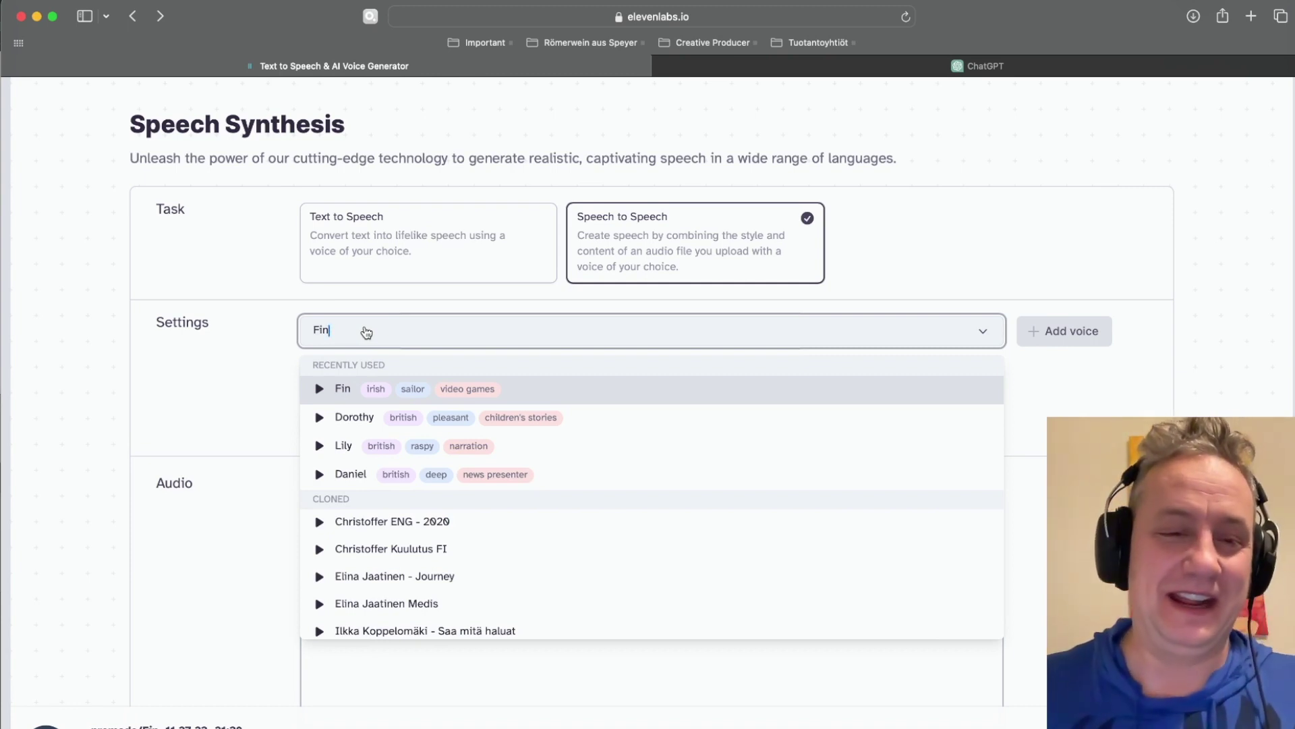
pyautogui.click(345, 473)
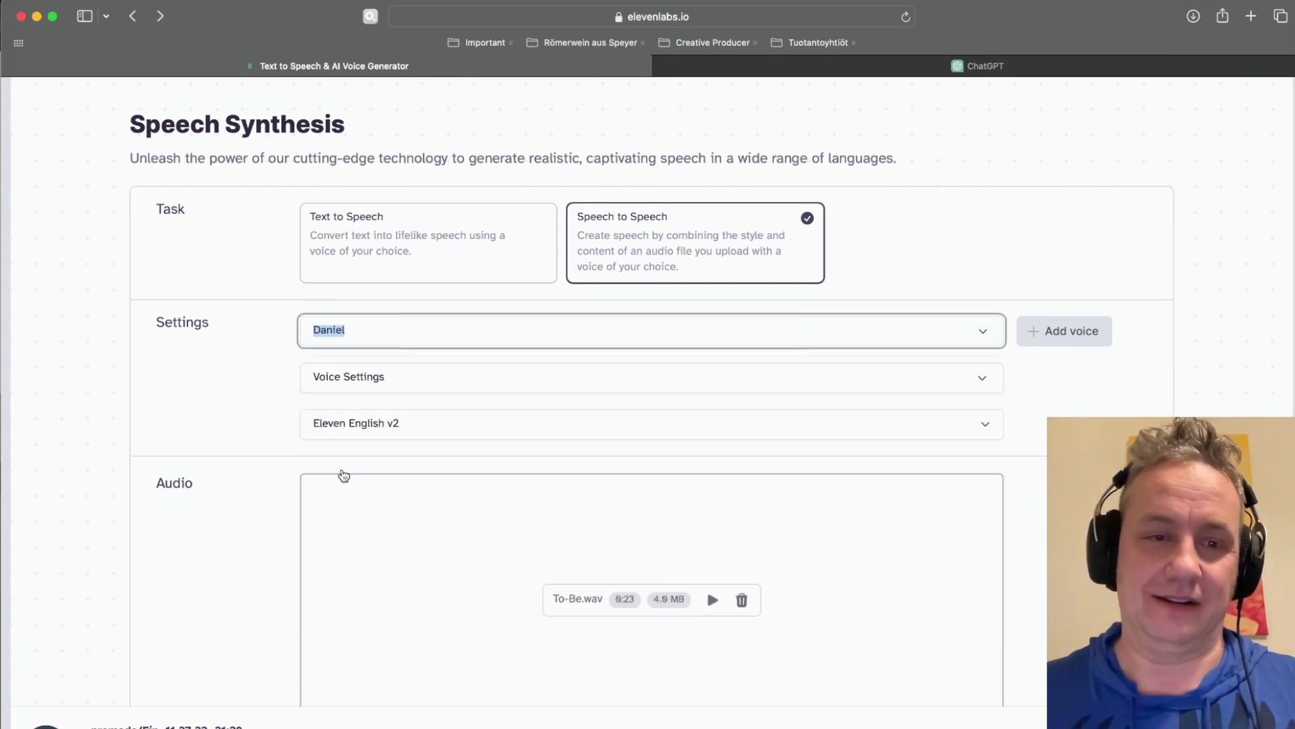
pyautogui.press('super+Tab')
pyautogui.moveTo(274, 128); pyautogui.dragTo(604, 415)
pyautogui.press('super+Tab')
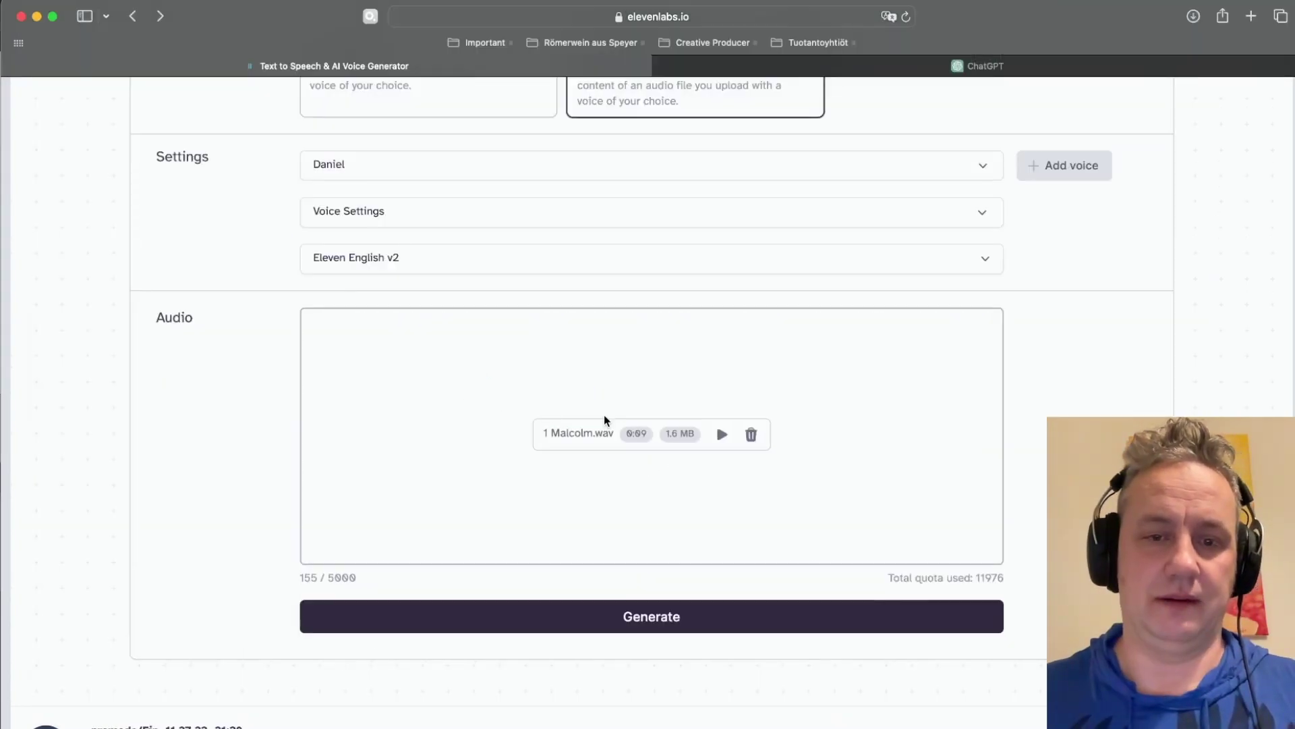
pyautogui.click(659, 621)
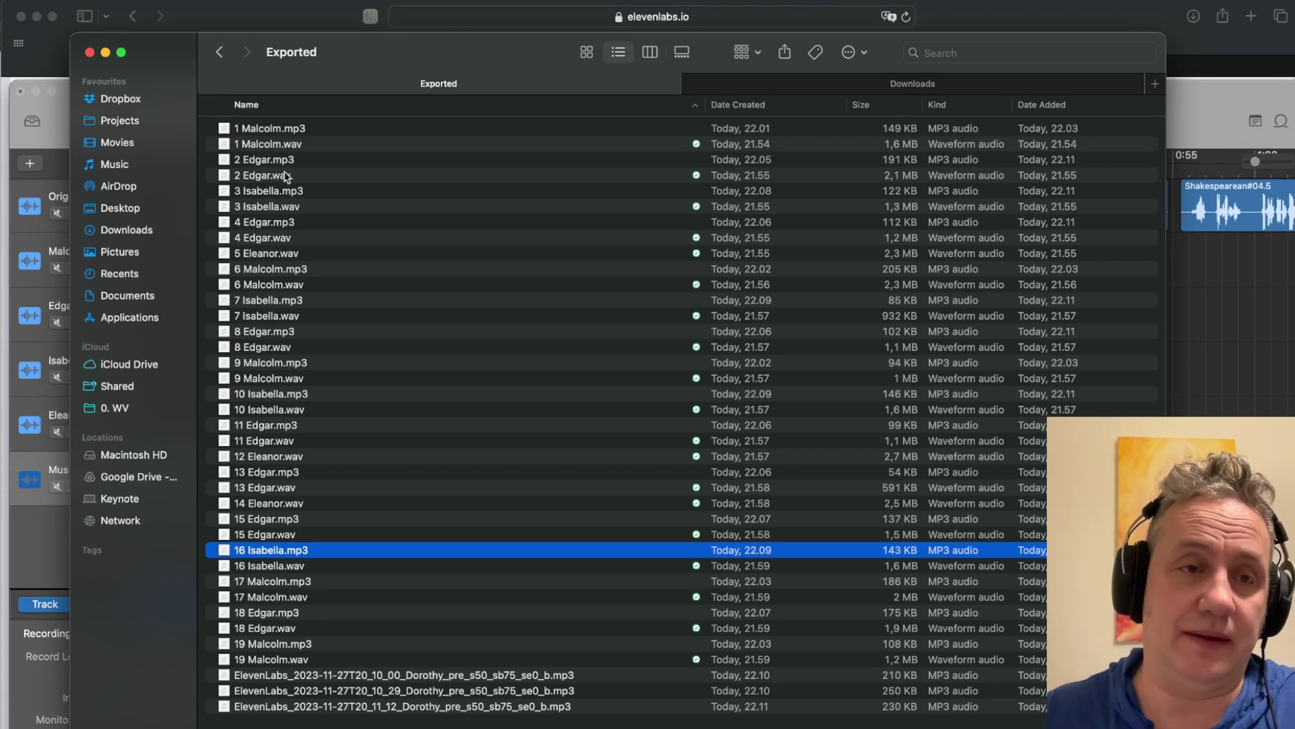
# Rename the first of the three ElevenLabs Dorothy MP3 files in the Exported folder as 5 Eleanor.
pyautogui.click(274, 253)
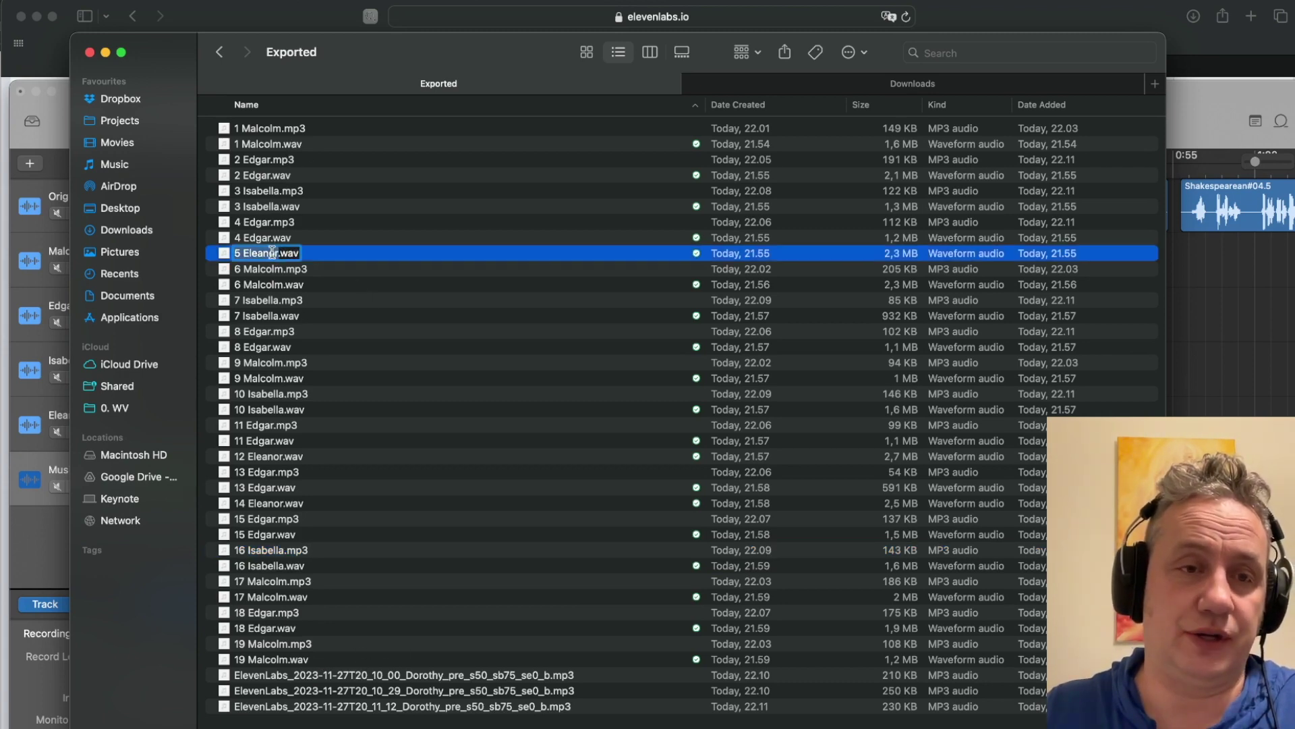
pyautogui.click(386, 674)
pyautogui.press('Return')
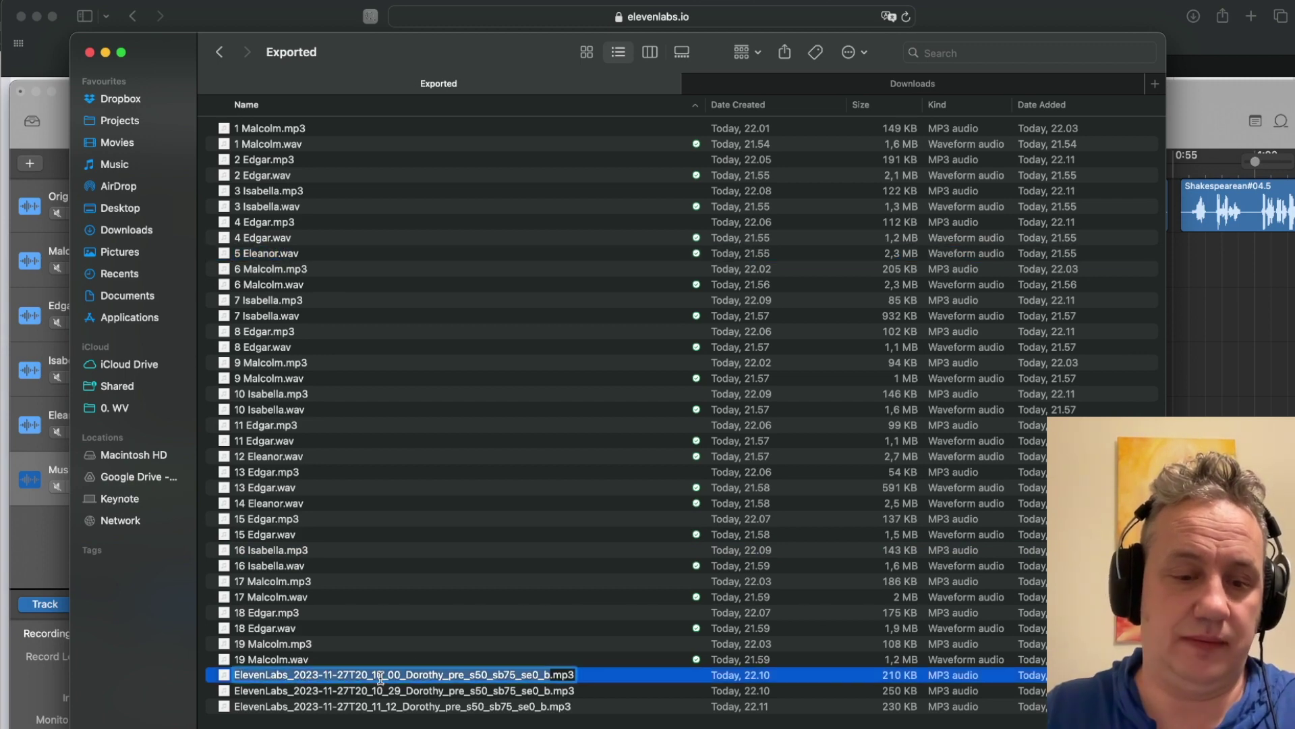
pyautogui.write('5 Eleanor')
pyautogui.press('Return')
# Find the next Eleanor recording in the list and rename the ElevenLabs Dorothy 20_10_29 MP3 as 12 Eleanor.
pyautogui.press('Down')
pyautogui.press('Down')
pyautogui.press('Down')
pyautogui.press('Down')
pyautogui.press('Down')
pyautogui.press('Down')
pyautogui.press('Down')
pyautogui.press('Down')
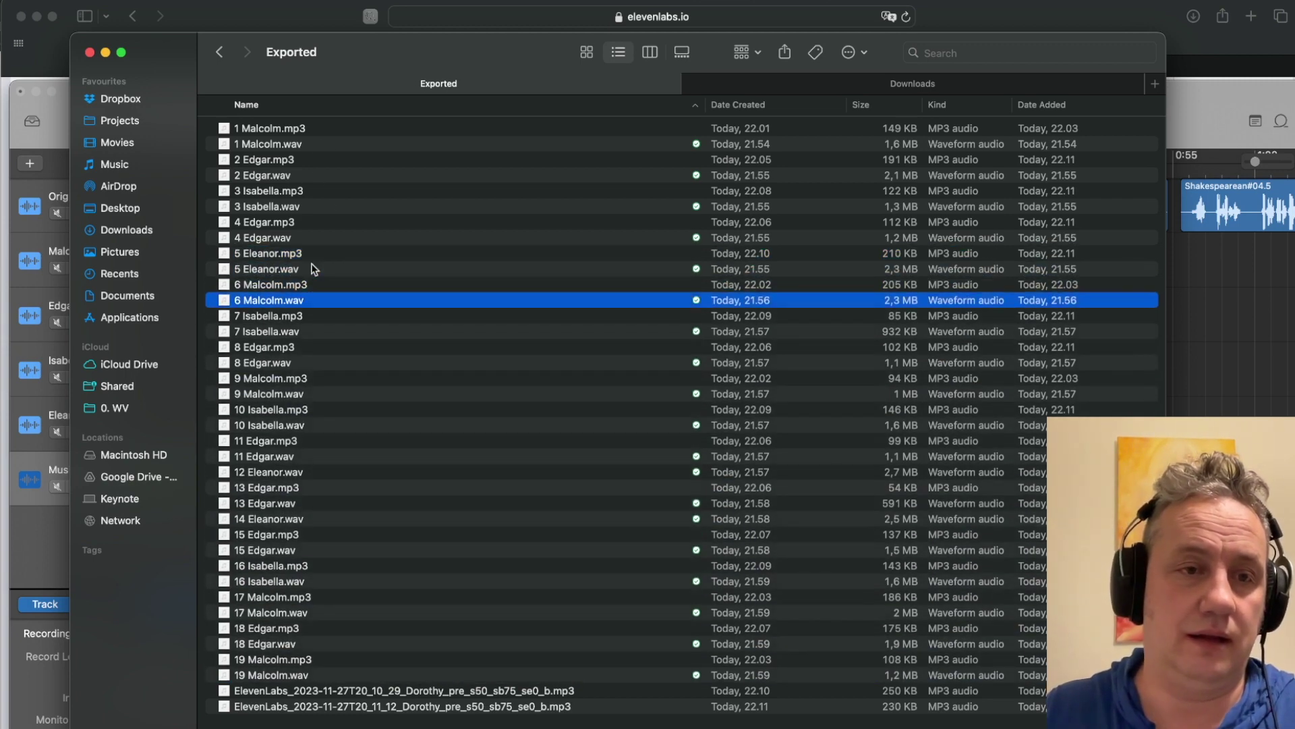
pyautogui.press('Down')
pyautogui.press('Down')
pyautogui.press('Down')
pyautogui.press('Down')
pyautogui.press('Down')
pyautogui.press('Down')
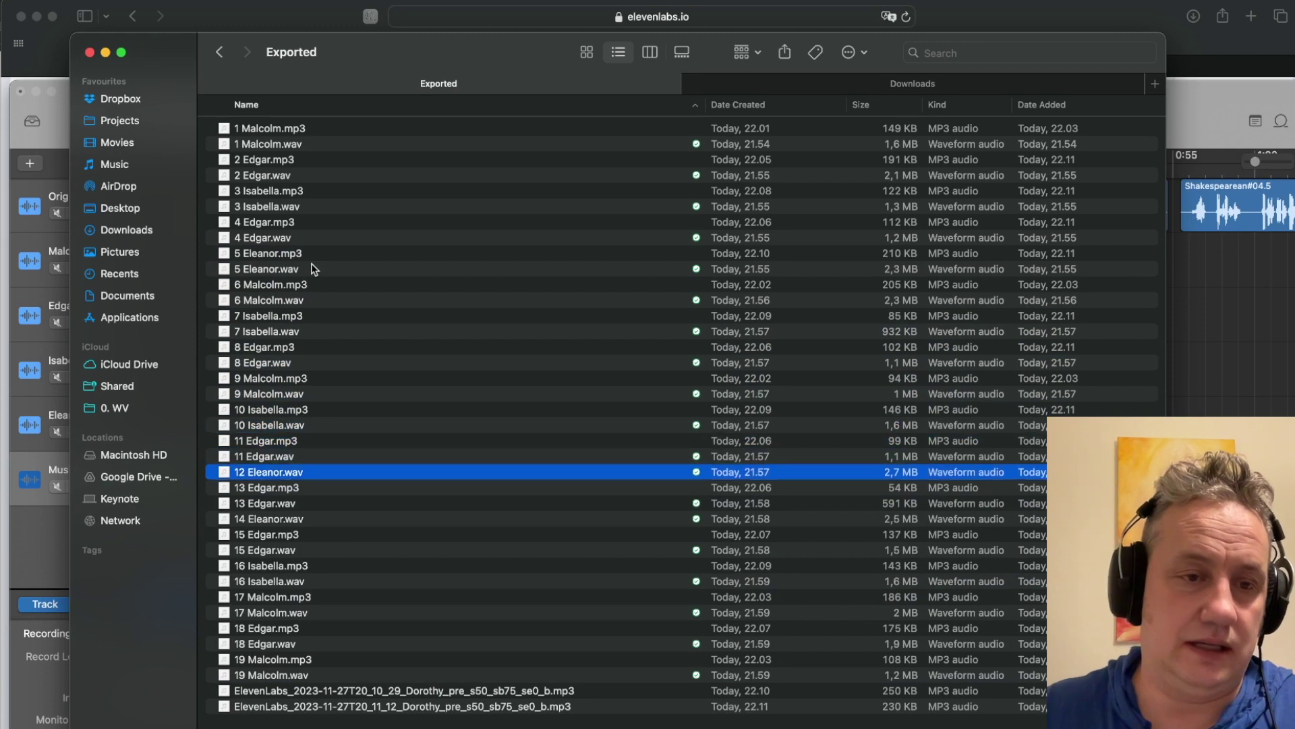
pyautogui.click(333, 690)
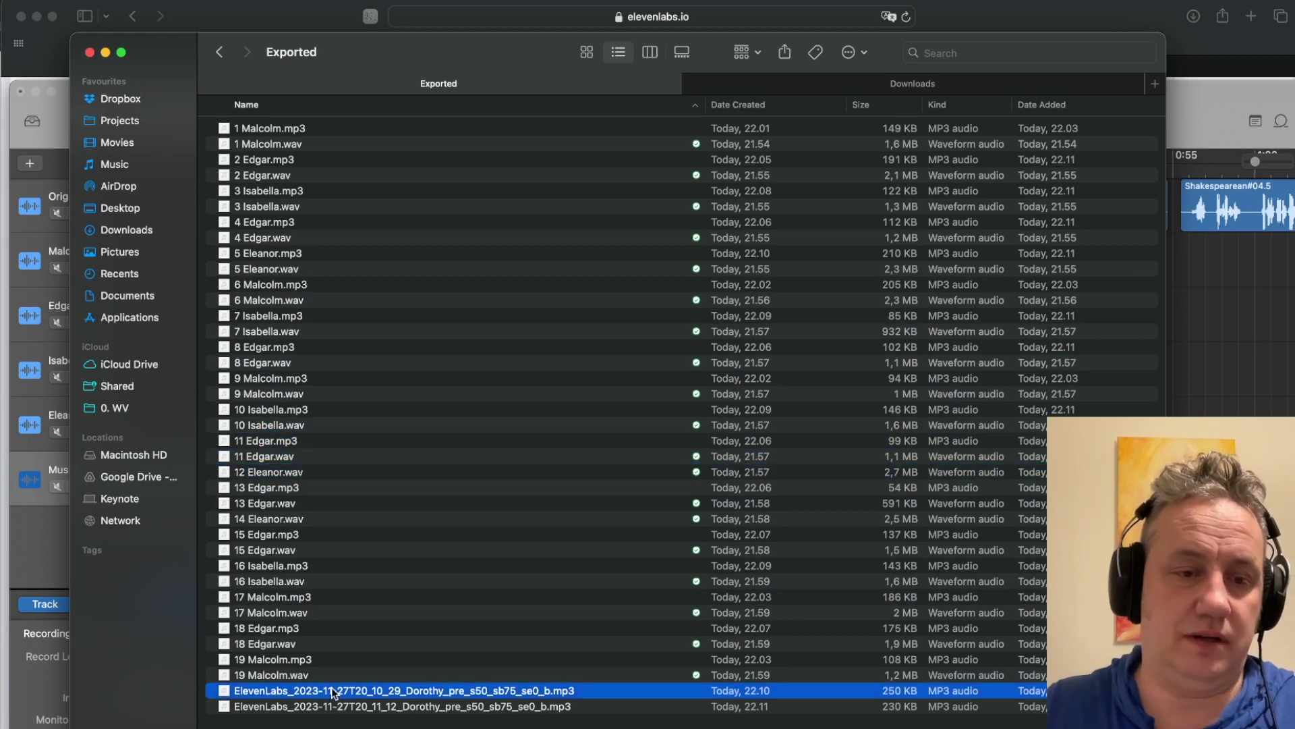
pyautogui.press('Return')
pyautogui.write('12 Eleanor')
pyautogui.press('Return')
# Copy the name of the 14 Eleanor.wav recording and apply it to the last remaining ElevenLabs Dorothy MP3.
pyautogui.press('Down')
pyautogui.press('Down')
pyautogui.press('Down')
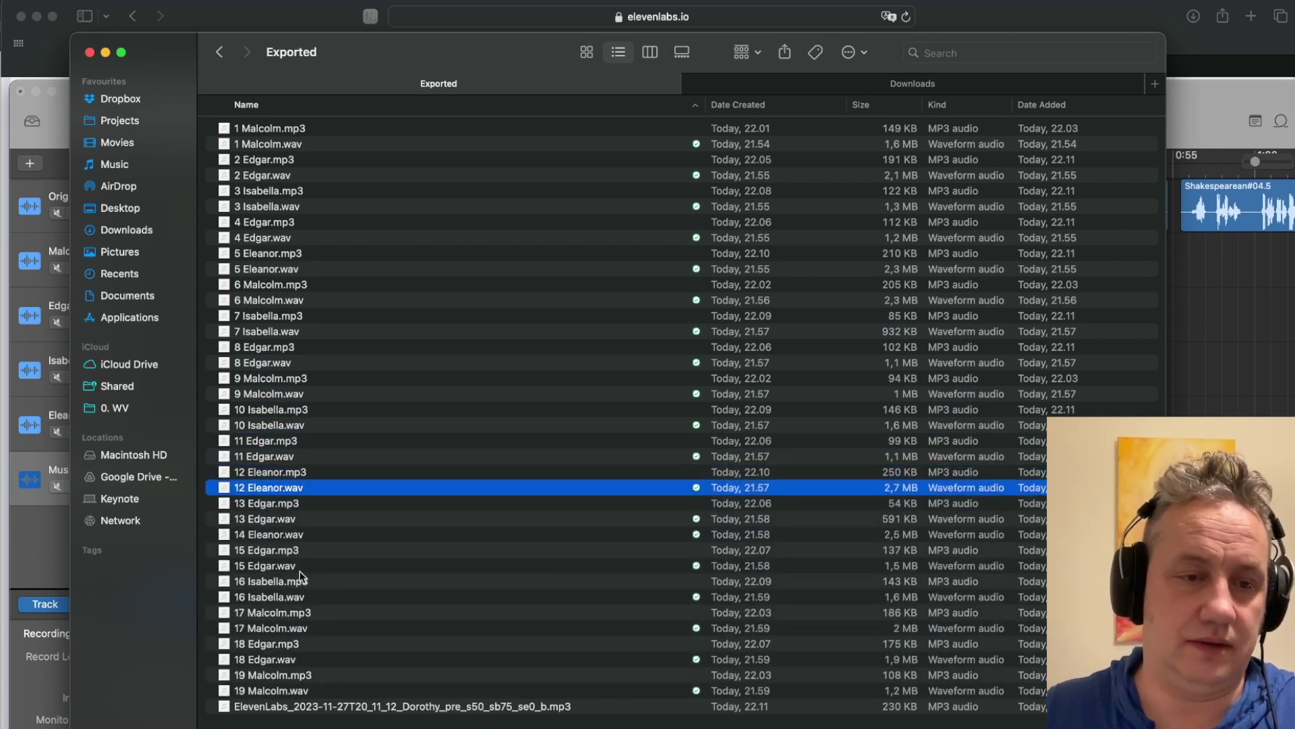
pyautogui.press('Return')
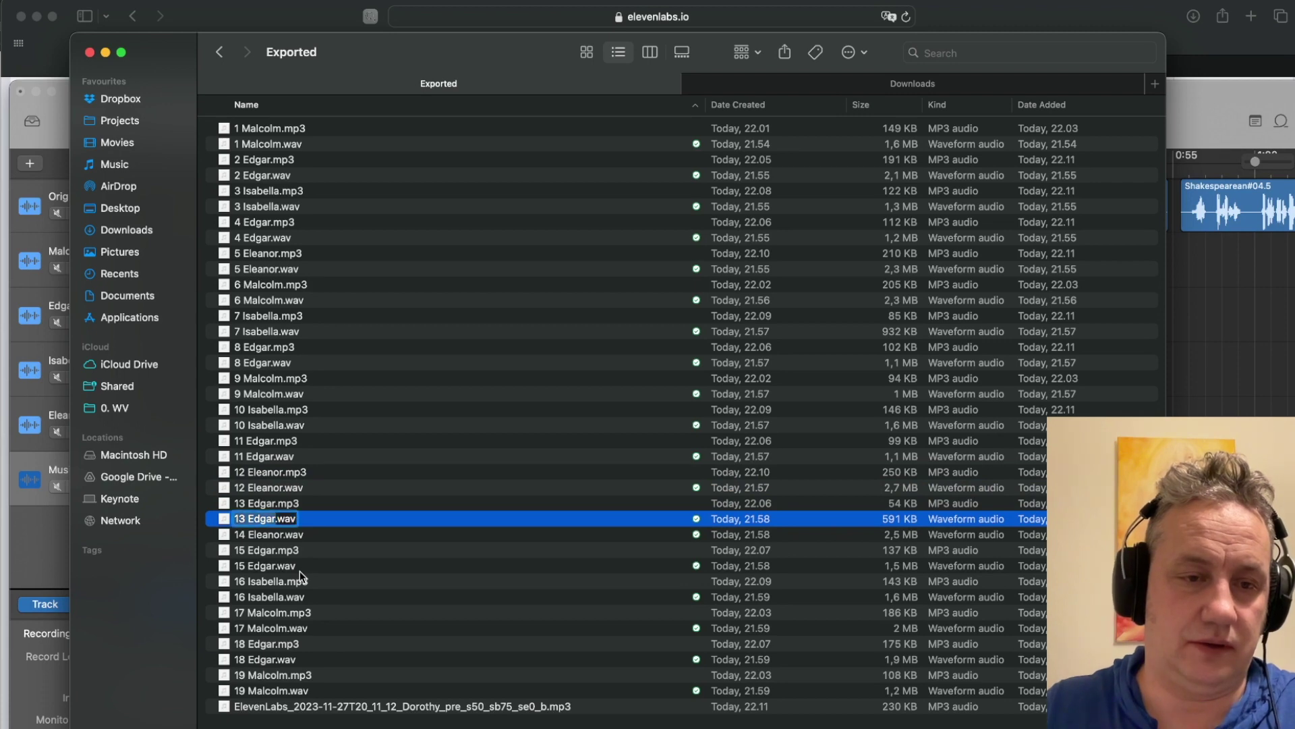
pyautogui.press('Return')
pyautogui.press('Down')
pyautogui.press('Return')
pyautogui.press('super+c')
pyautogui.press('Return')
pyautogui.click(398, 706)
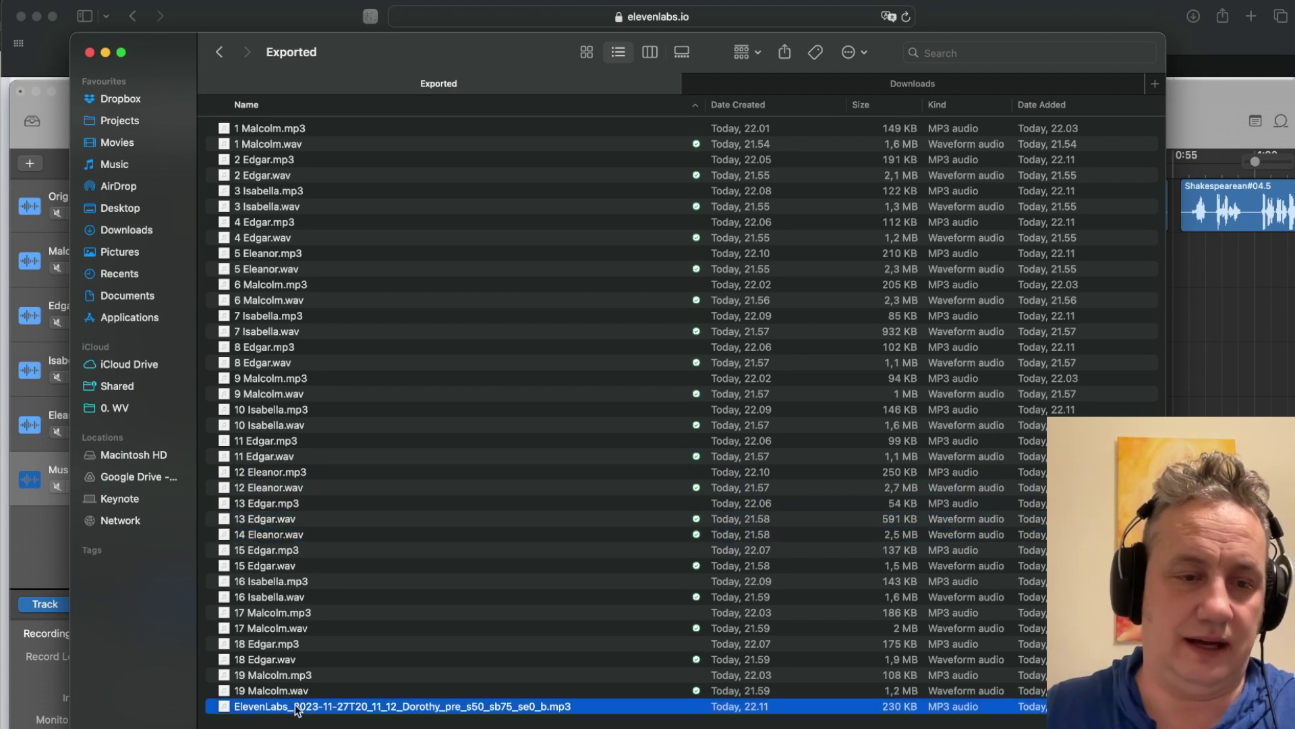
pyautogui.press('Return')
pyautogui.press('super+v')
pyautogui.press('Return')
# Preview the exported audio files one after another with Quick Look, from 1 Malcolm.mp3 to 19 Malcolm.wav.
pyautogui.click(270, 120)
pyautogui.press('space')
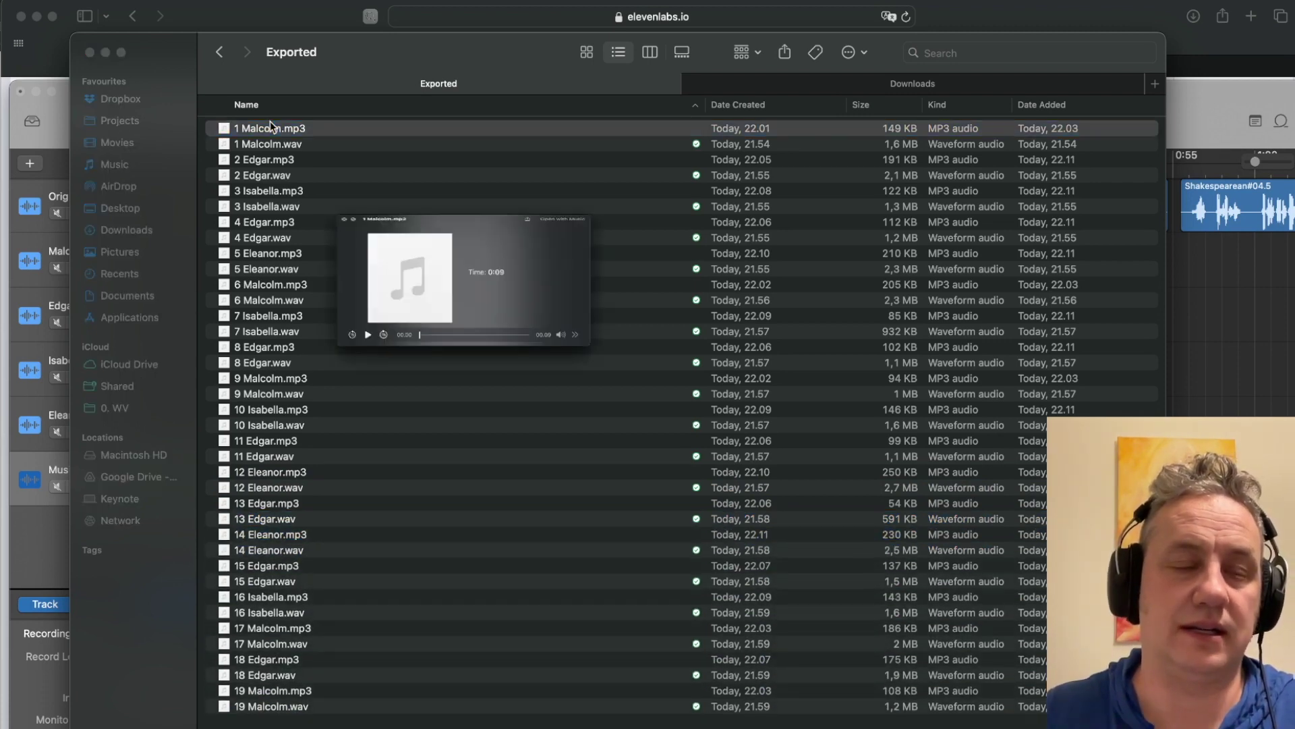
pyautogui.press('Down')
pyautogui.press('Down')
pyautogui.press('Down')
pyautogui.press('Down')
pyautogui.press('Down')
pyautogui.press('Down')
pyautogui.press('Down')
pyautogui.press('Down')
pyautogui.press('Down')
pyautogui.press('Down')
pyautogui.press('Down')
pyautogui.press('Down')
pyautogui.press('Down')
pyautogui.press('Down')
pyautogui.press('Down')
pyautogui.press('Down')
pyautogui.press('Down')
pyautogui.press('Down')
pyautogui.press('Down')
pyautogui.press('Down')
pyautogui.press('Down')
pyautogui.press('Down')
pyautogui.press('Down')
pyautogui.press('Down')
pyautogui.press('Down')
pyautogui.press('Down')
pyautogui.press('Down')
pyautogui.press('Down')
pyautogui.press('Down')
pyautogui.press('Down')
pyautogui.press('Down')
pyautogui.press('Down')
pyautogui.press('Down')
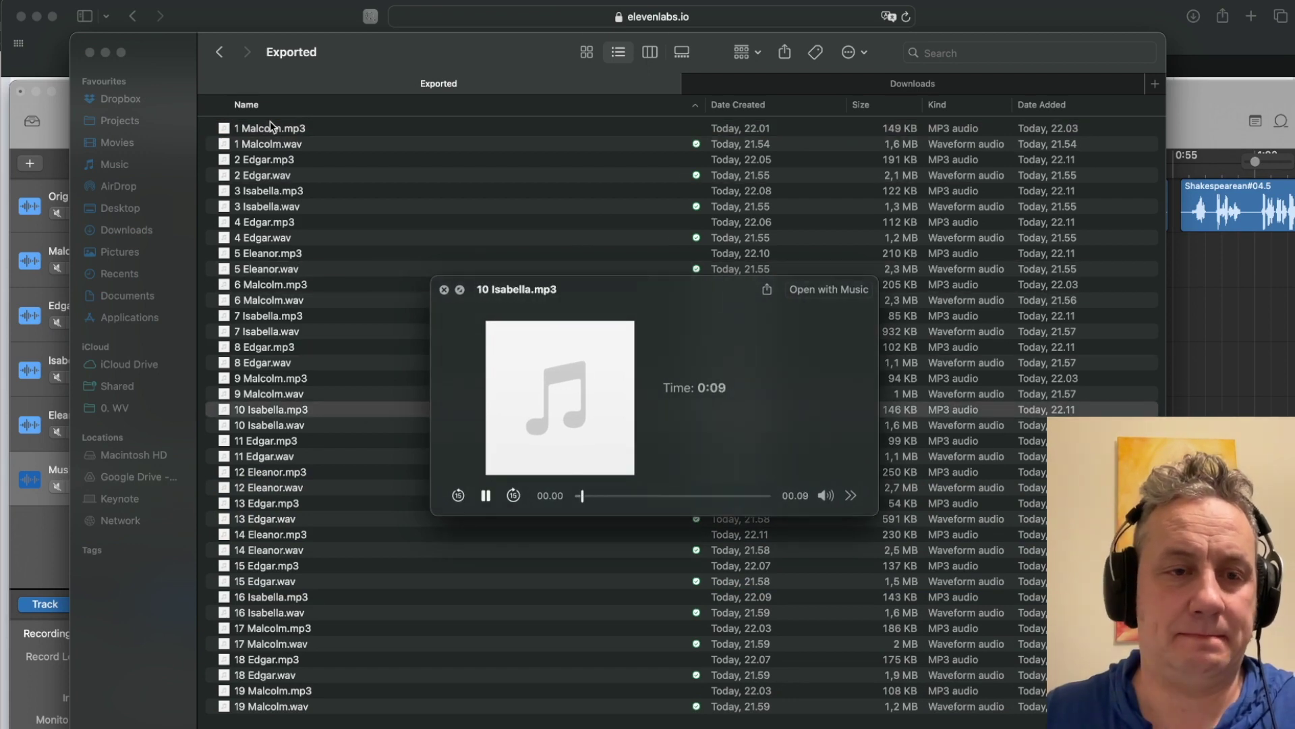
pyautogui.press('Down')
pyautogui.press('Down')
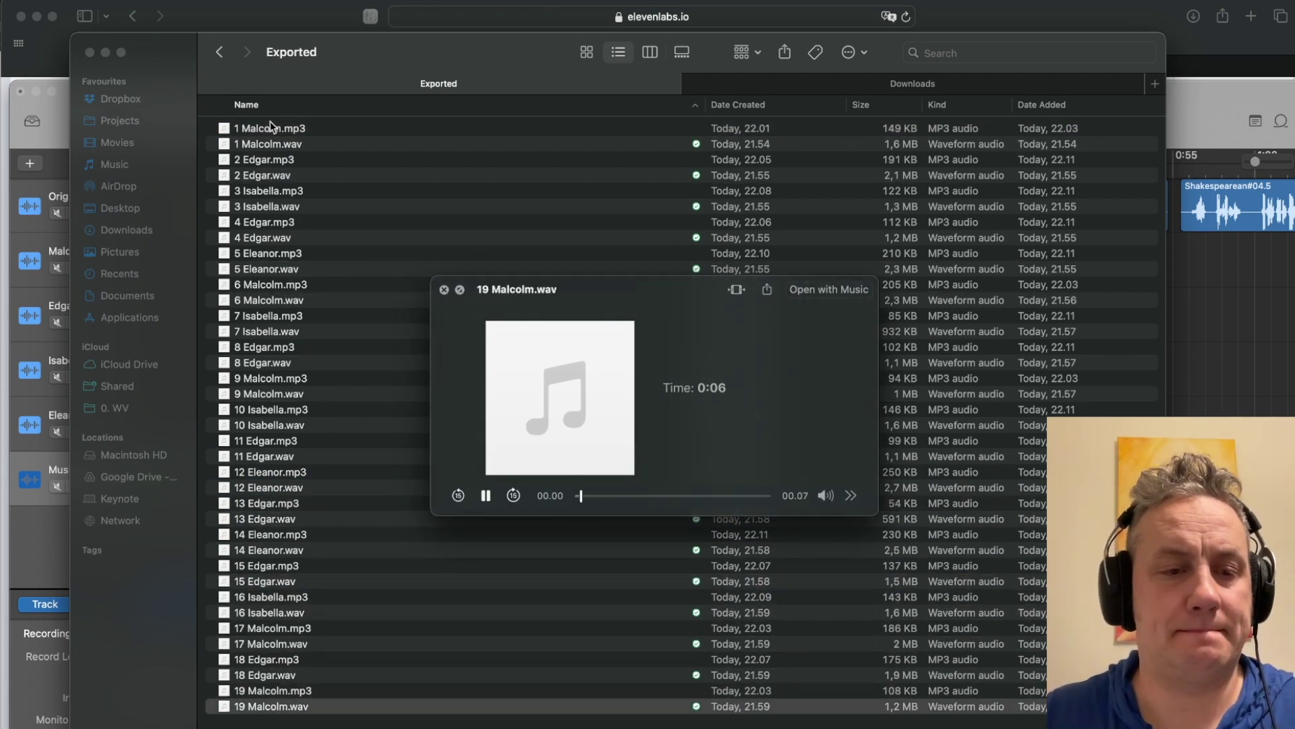
pyautogui.press('space')
# Sort the Exported folder by kind and group the 19 WAV recordings into a new folder named 0. Orig.
pyautogui.click(942, 111)
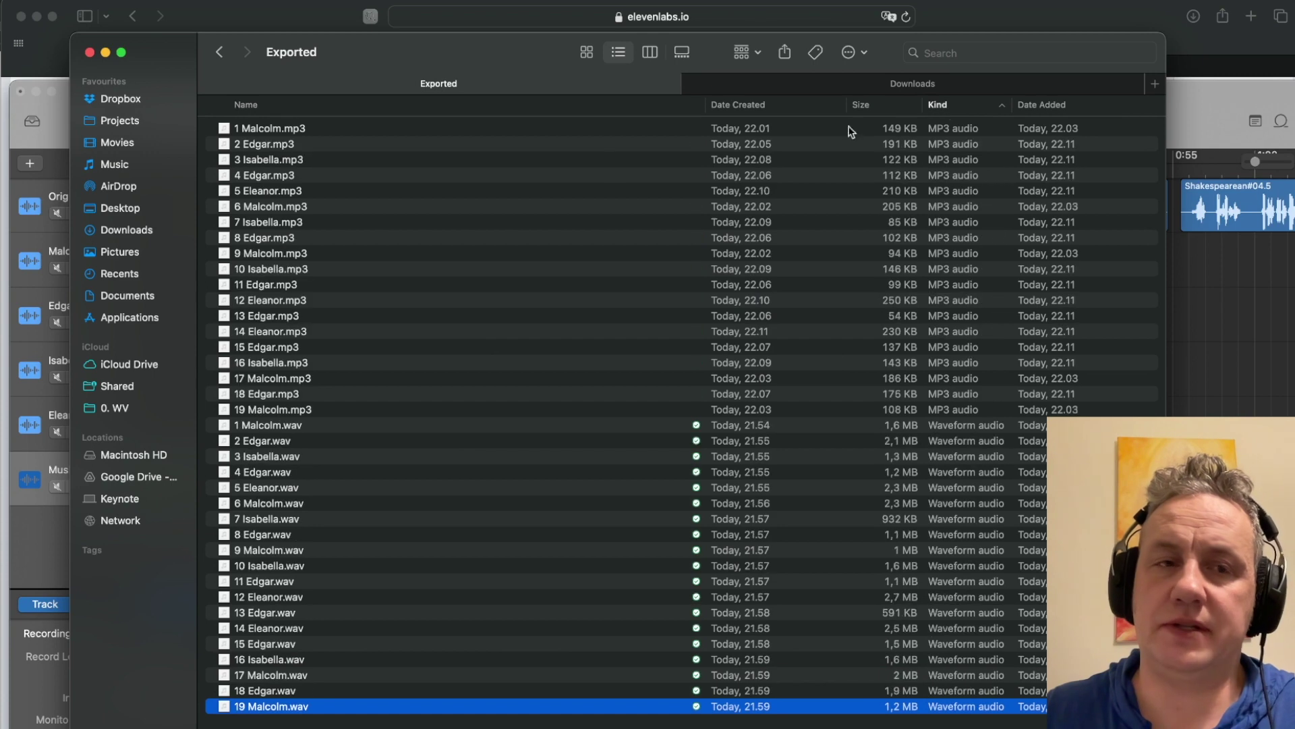
pyautogui.click(278, 427)
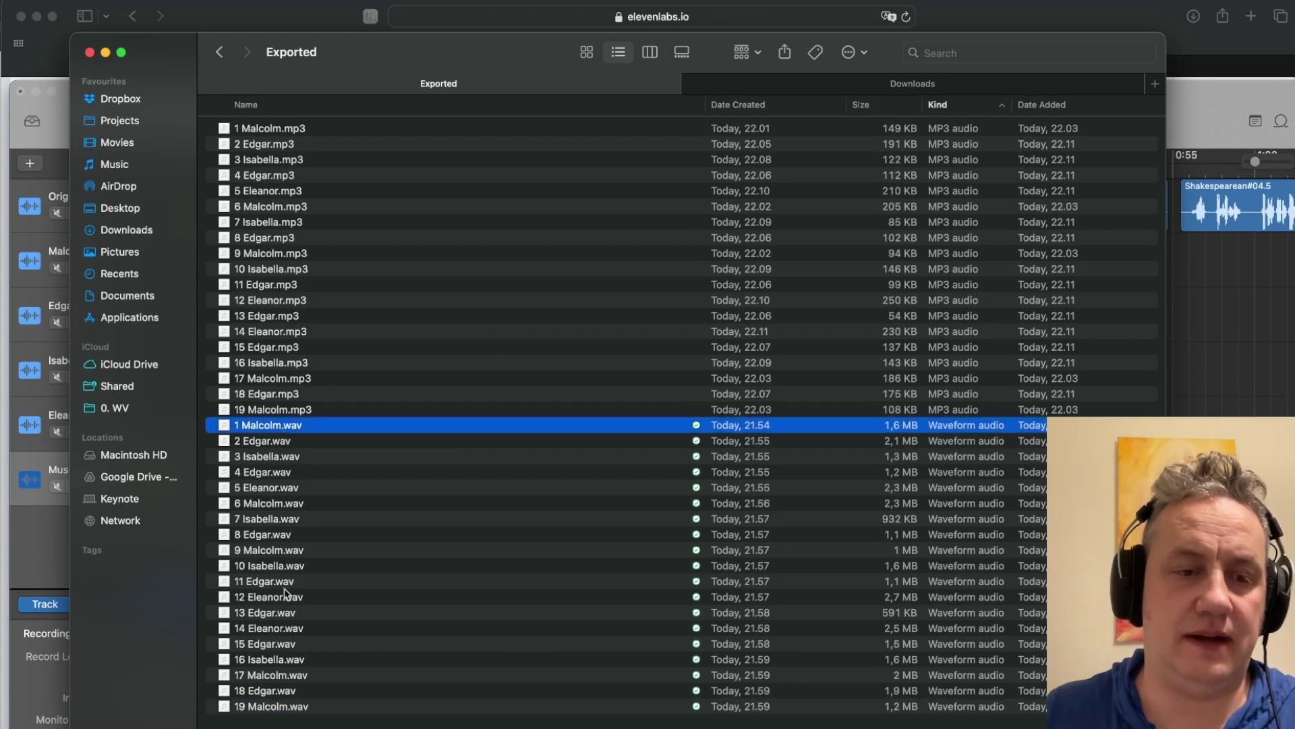
pyautogui.keyDown('shift'); pyautogui.click(264, 704); pyautogui.keyUp('shift')
pyautogui.rightClick(265, 704)
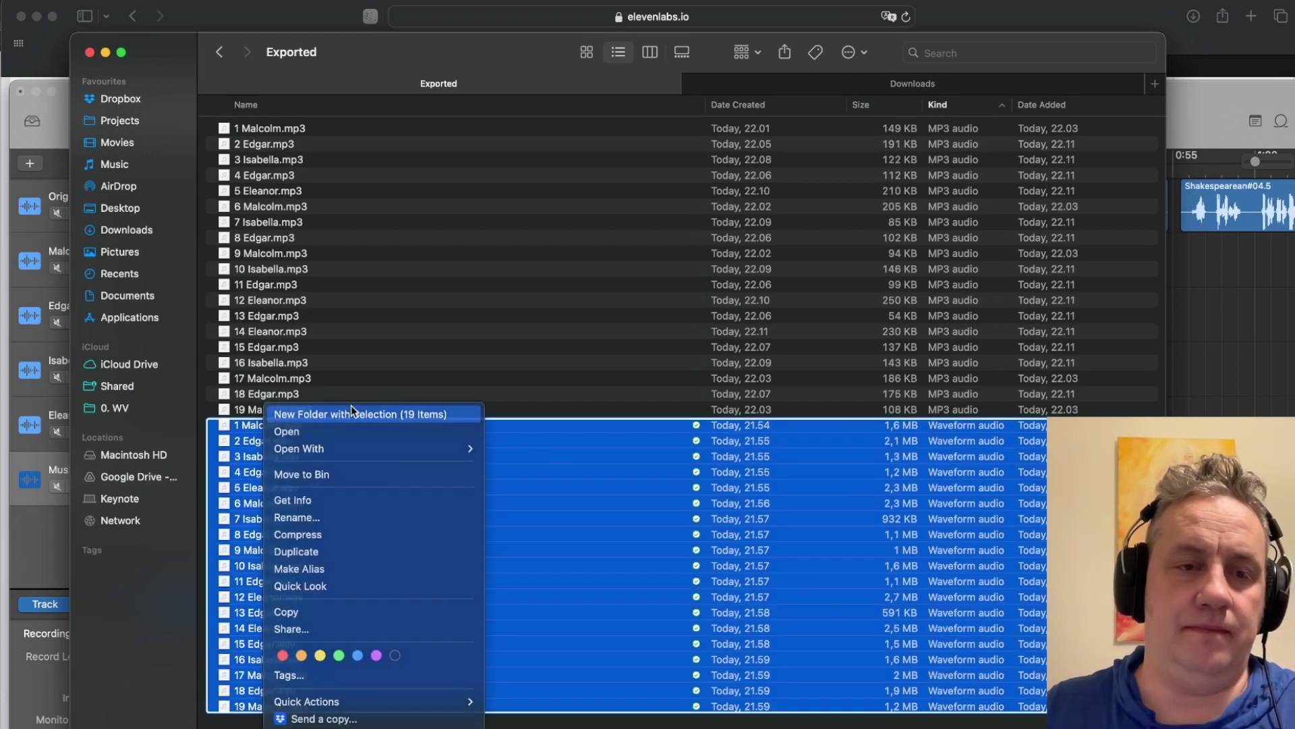
pyautogui.click(351, 409)
pyautogui.write('0')
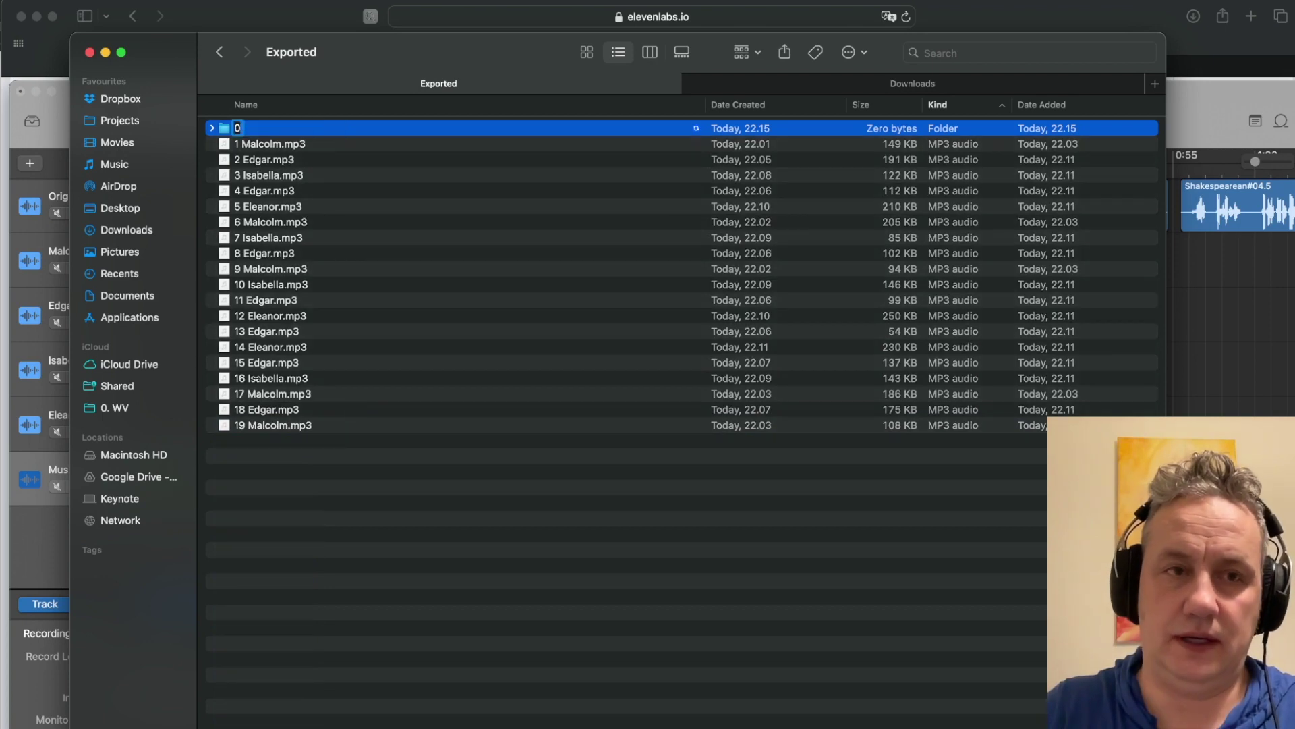
pyautogui.write('. Orig')
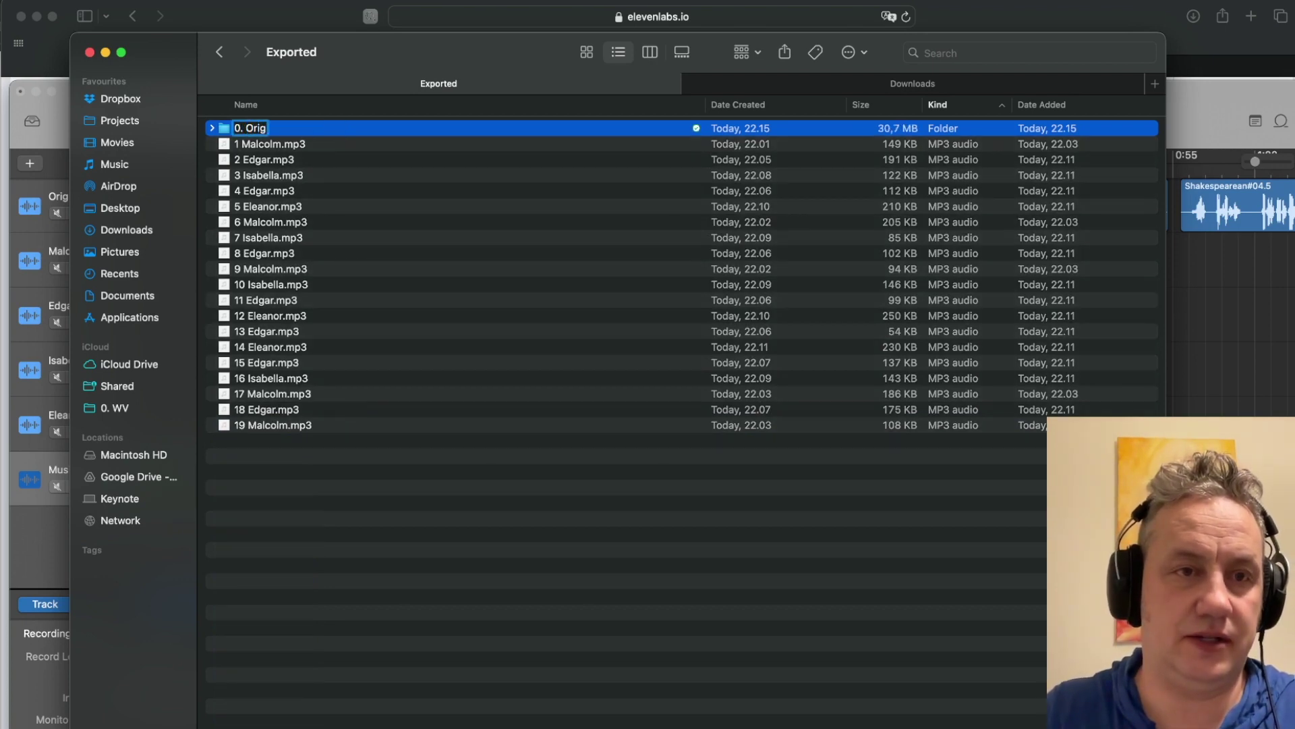
pyautogui.press('Return')
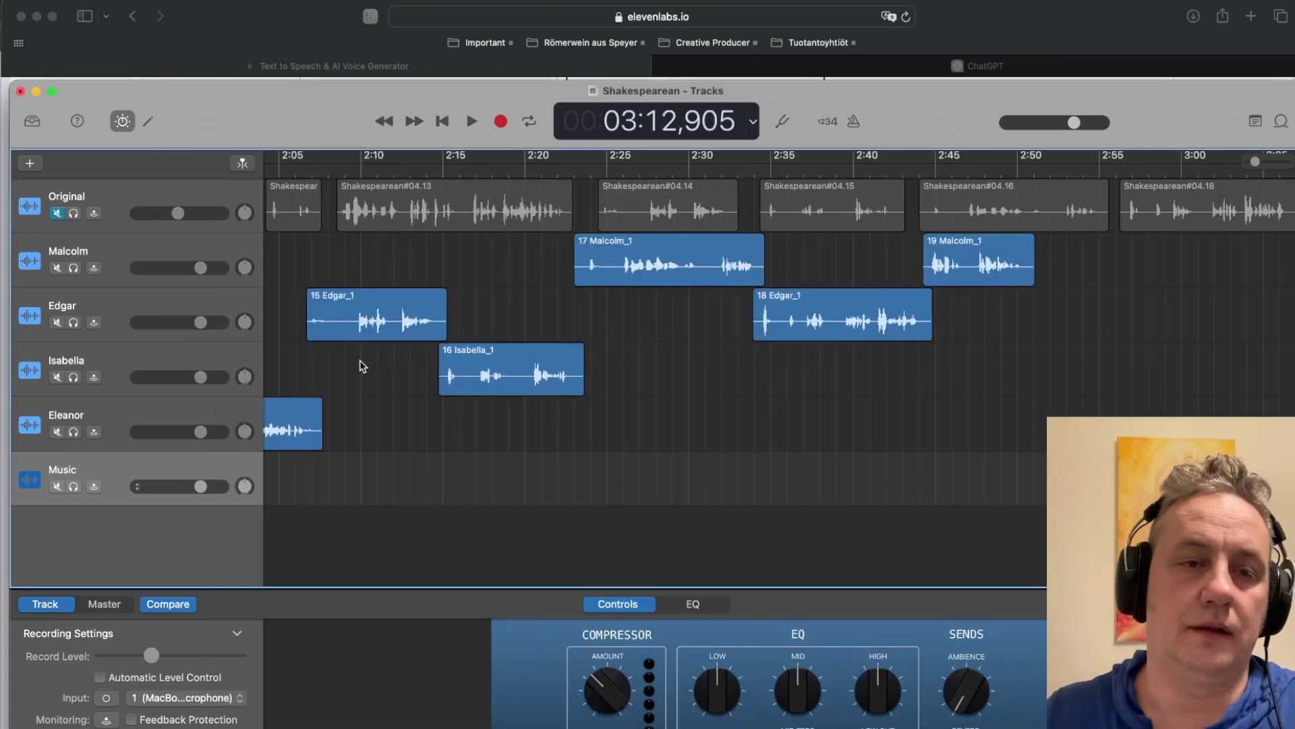
# In GarageBand, select all the character voice clips and move them together so that 1 Malcolm starts at the beginning of the timeline.
pyautogui.hscroll(-15, 362, 367)
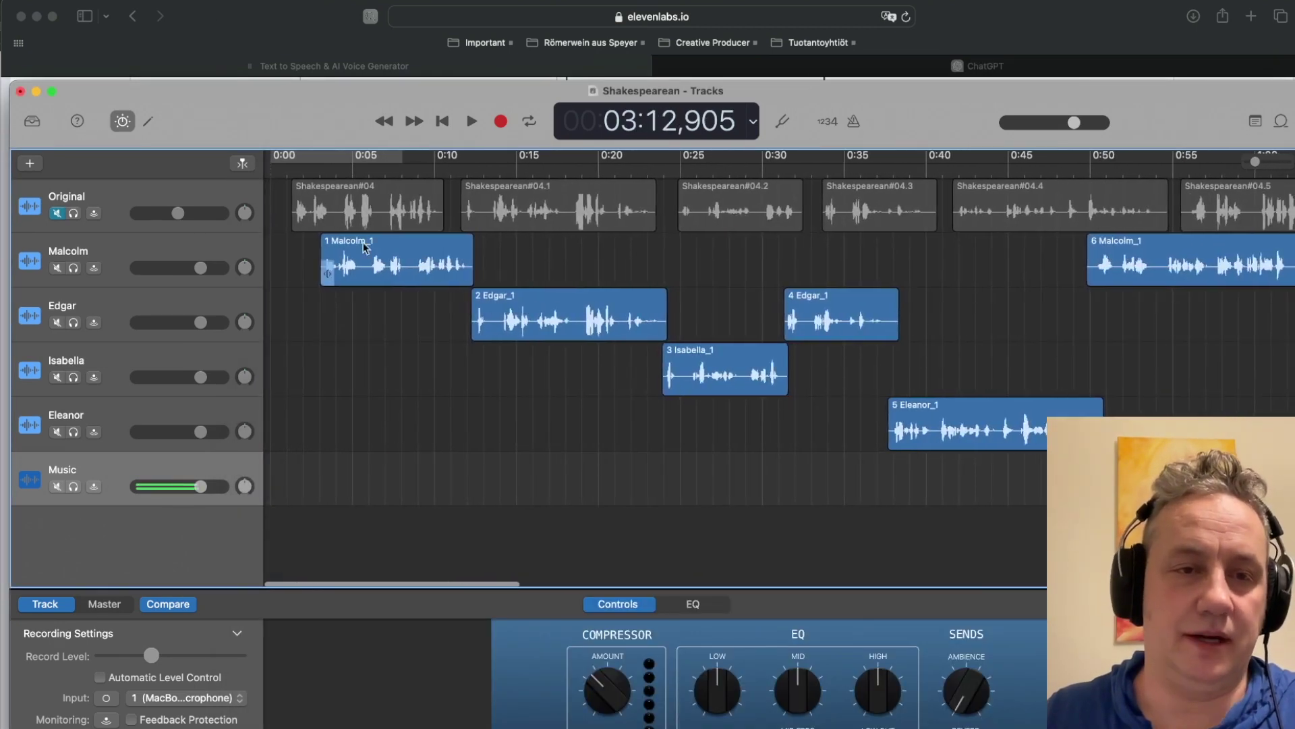
pyautogui.click(475, 421)
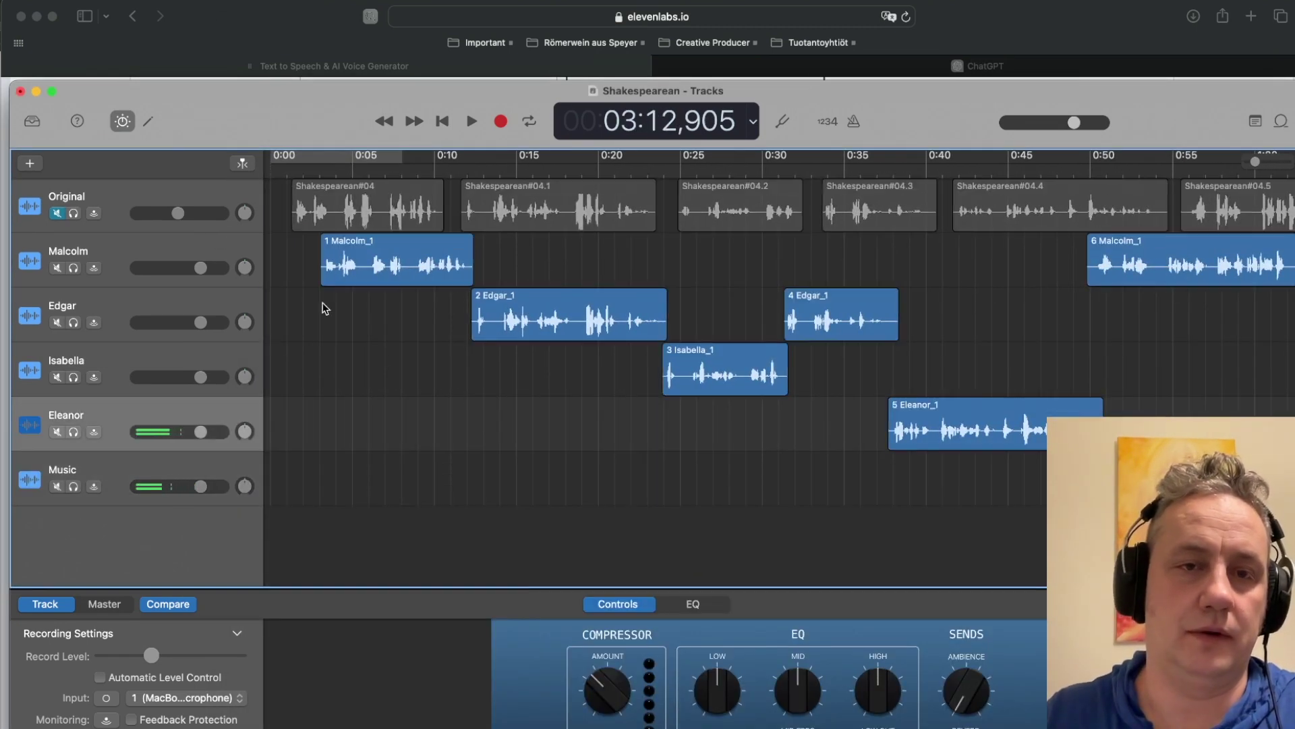
pyautogui.scroll(-5, 405, 376)
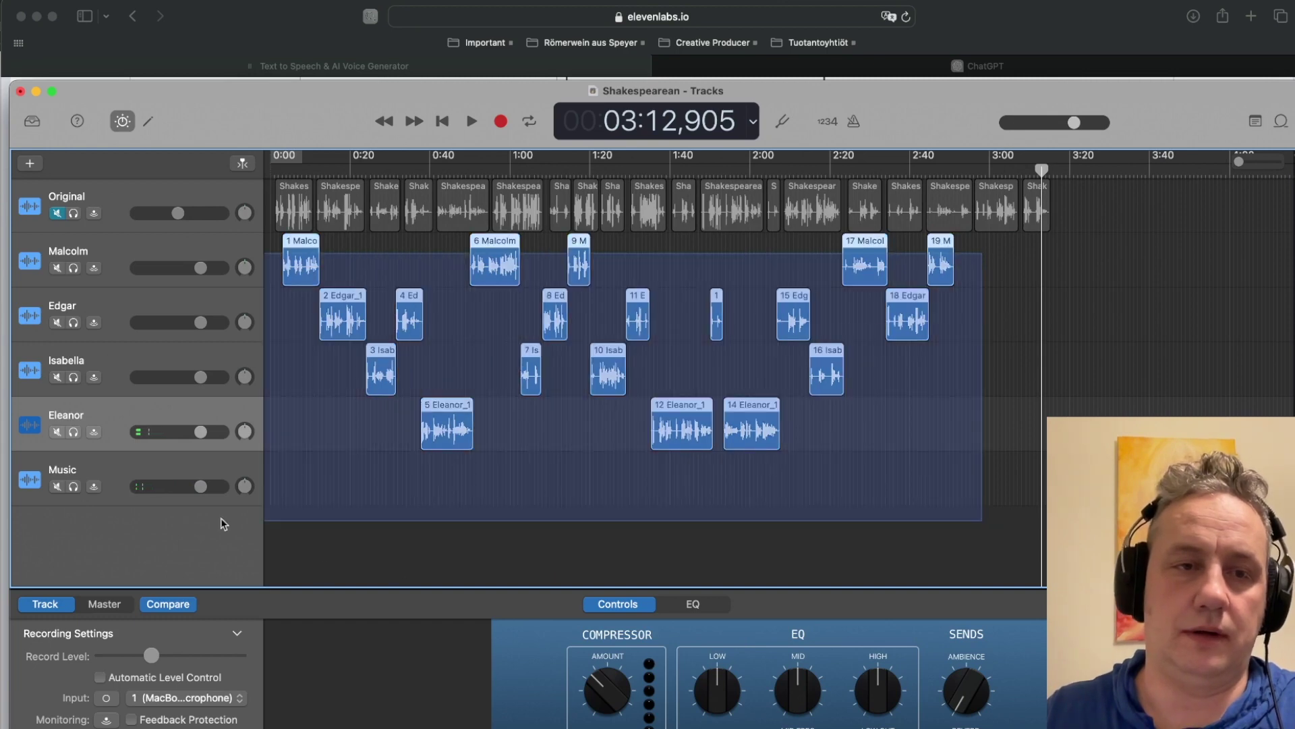
pyautogui.moveTo(301, 266); pyautogui.dragTo(289, 267)
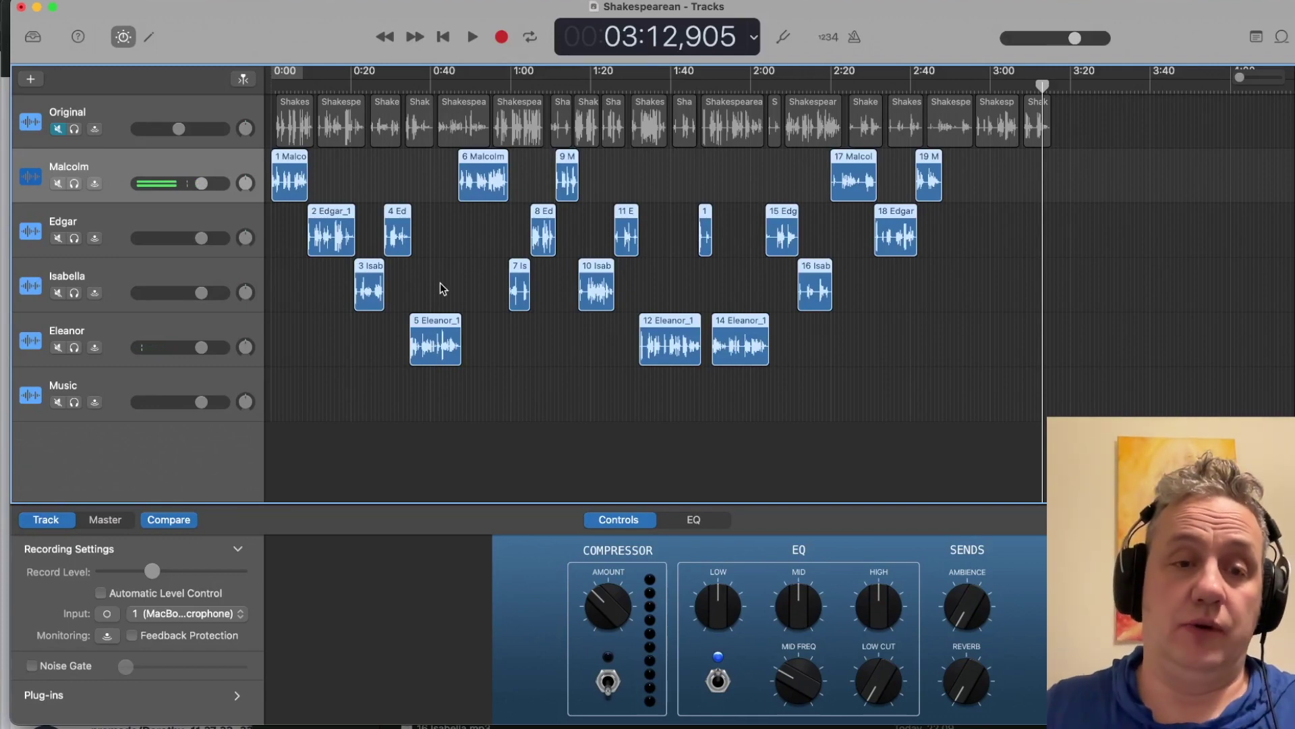
pyautogui.scroll(5, 419, 356)
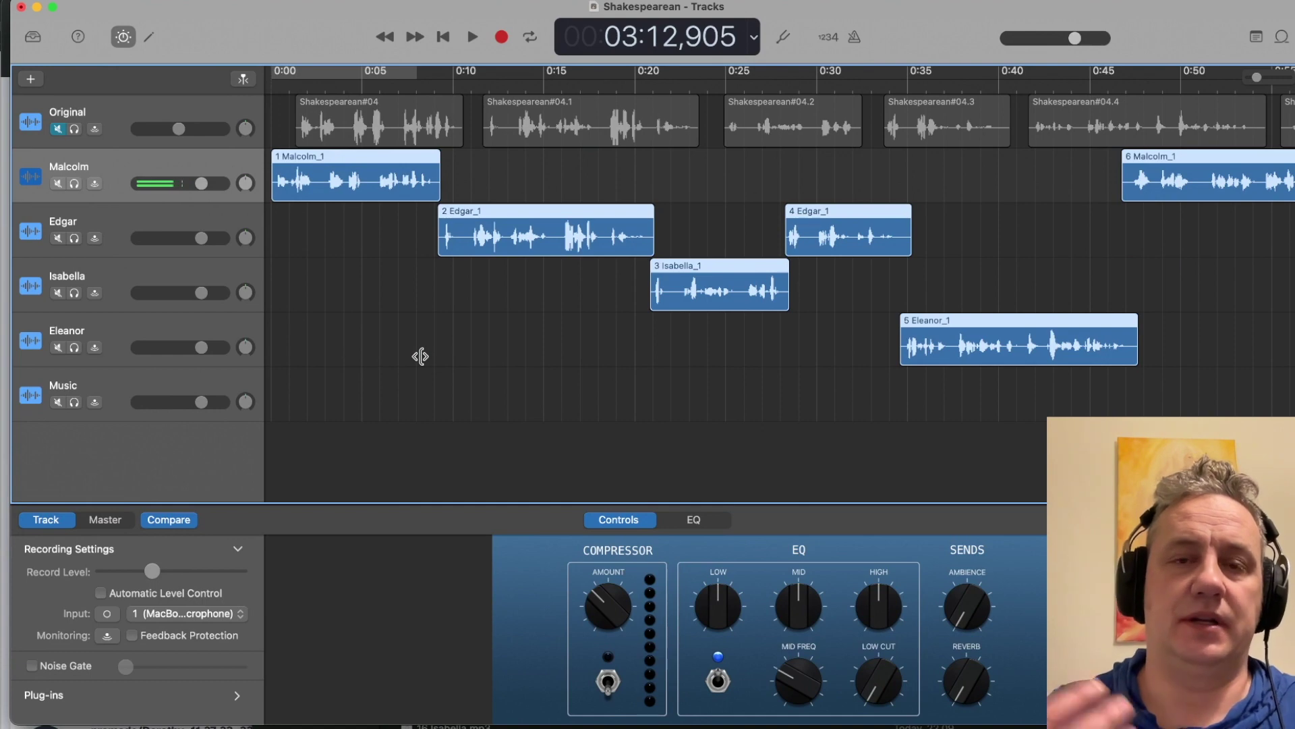
pyautogui.click(421, 356)
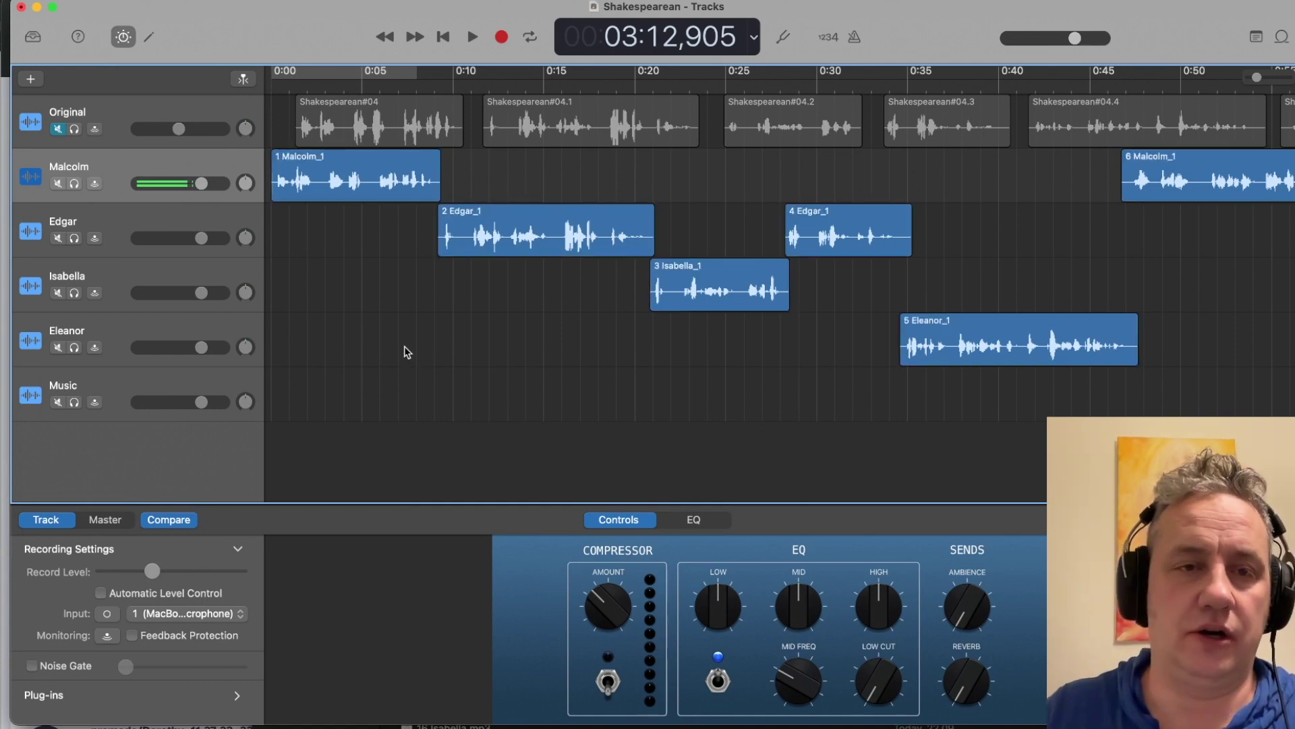
# Play the assembled dialogue from 0:00 to check the voices, stopping at the end of the 19 Malcolm clip.
pyautogui.hscroll(-2, 423, 323)
pyautogui.moveTo(302, 76); pyautogui.dragTo(258, 84)
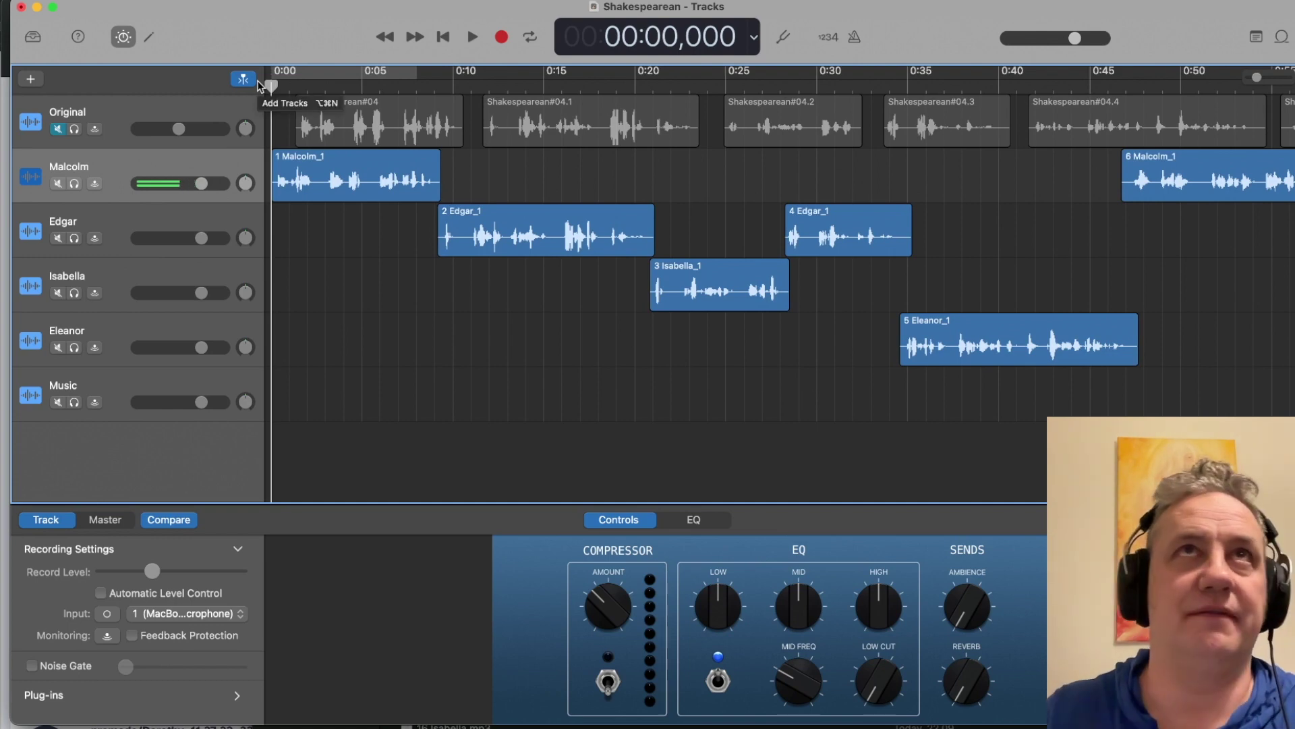
pyautogui.moveTo(482, 229); pyautogui.dragTo(482, 229)
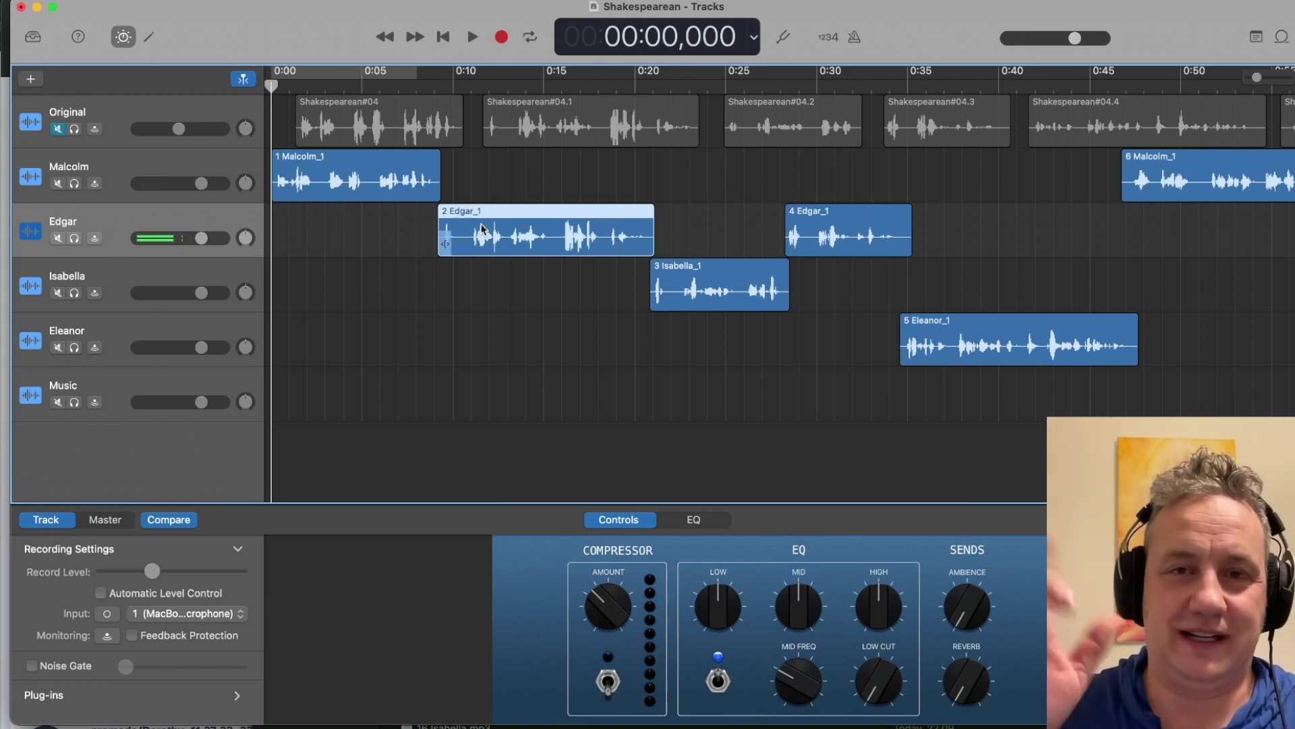
pyautogui.press('space')
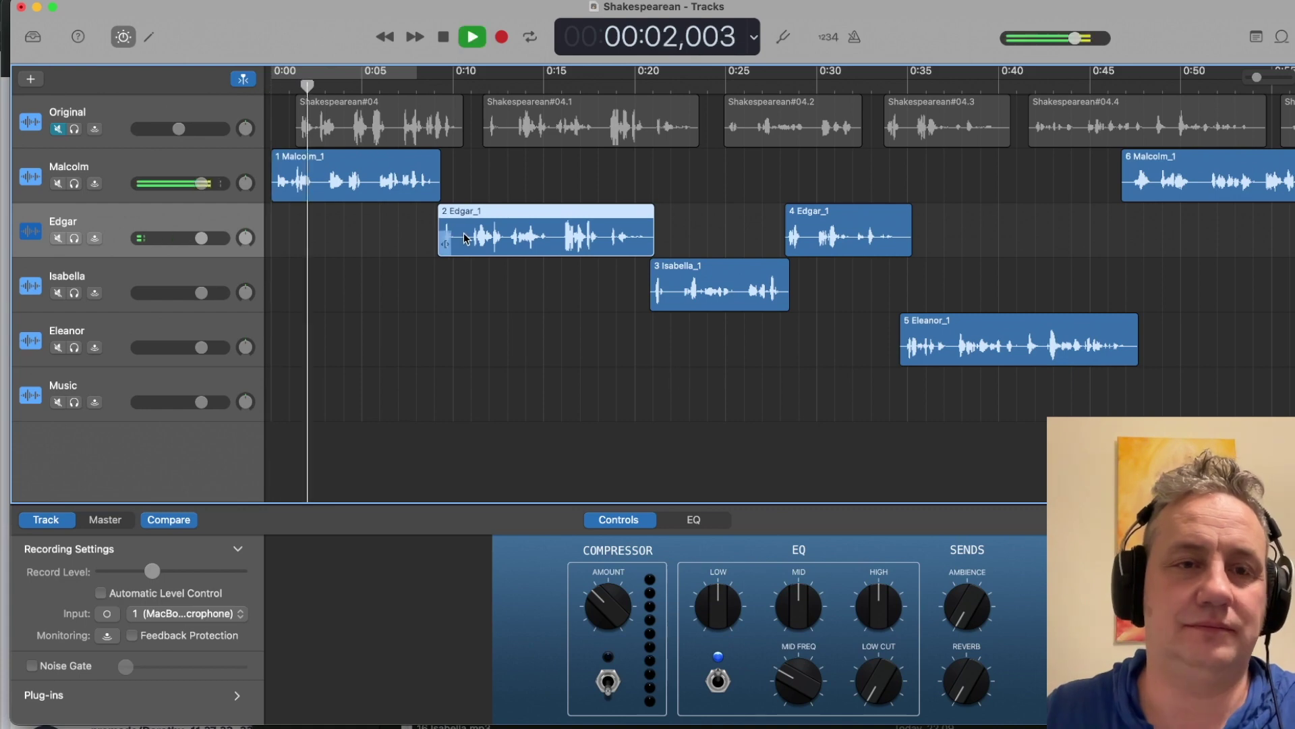
pyautogui.click(670, 291)
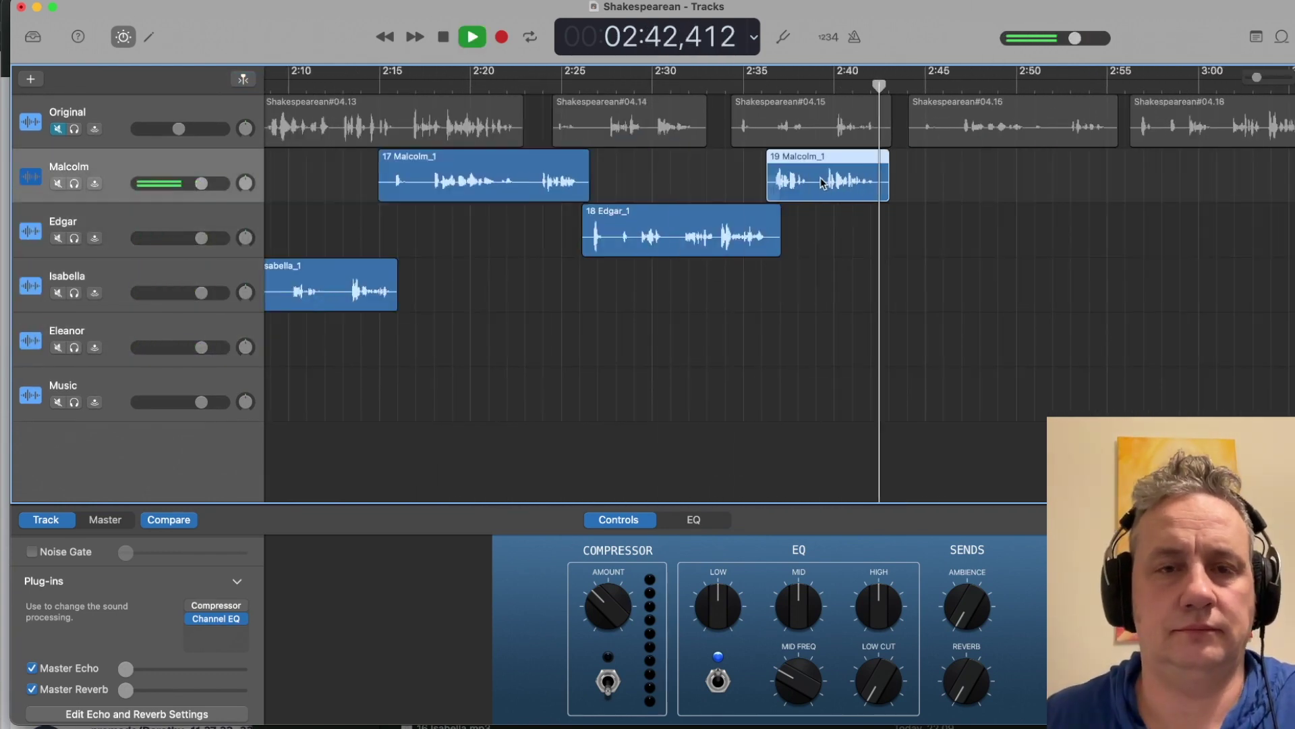
pyautogui.press('space')
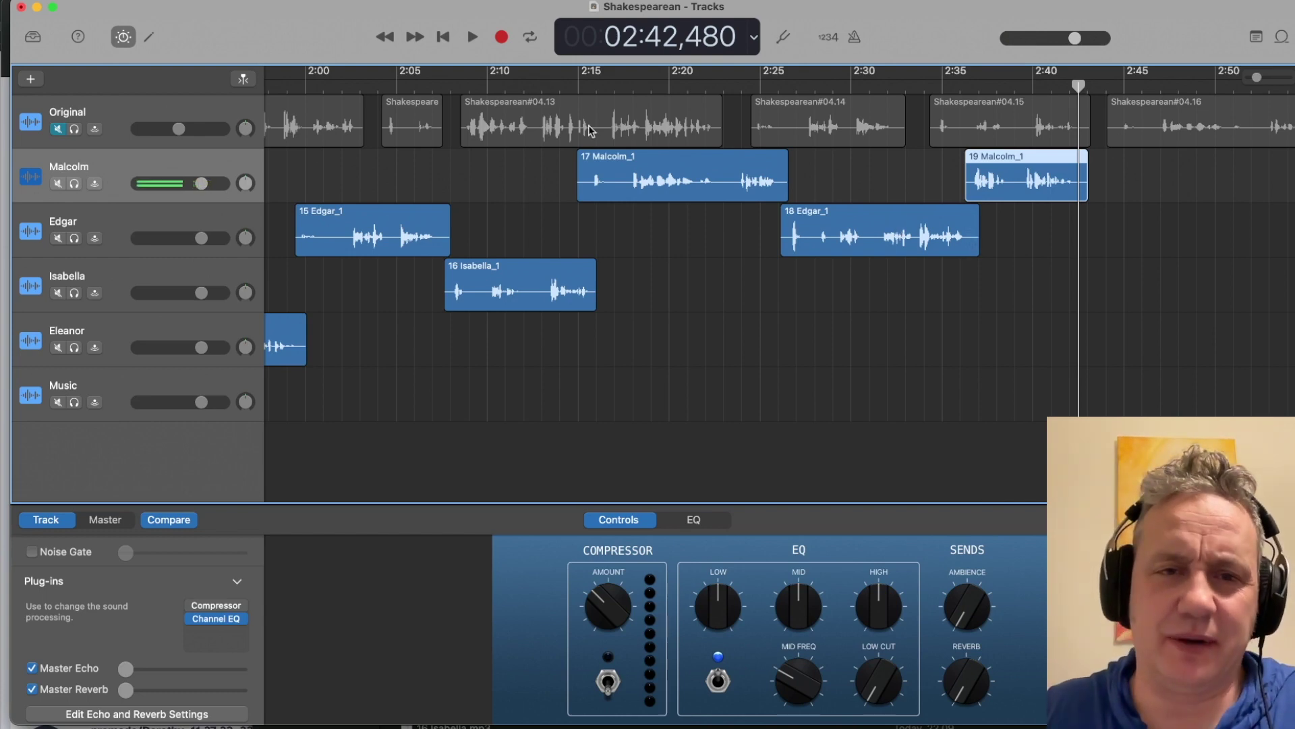
# Shift the 17 Malcolm, 18 Edgar and 19 Malcolm clips together about 3.5 seconds later and play the end of 15 Edgar.
pyautogui.moveTo(1043, 274); pyautogui.dragTo(628, 188)
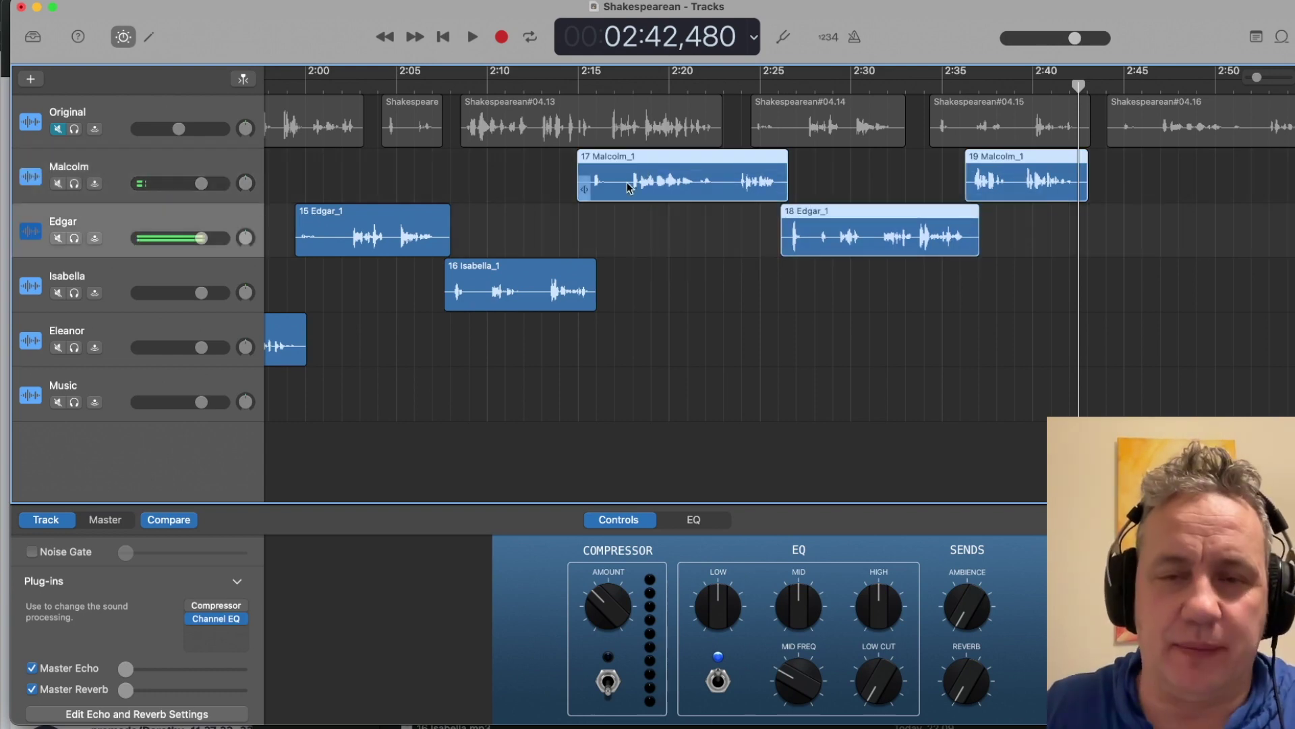
pyautogui.moveTo(628, 187); pyautogui.dragTo(692, 187)
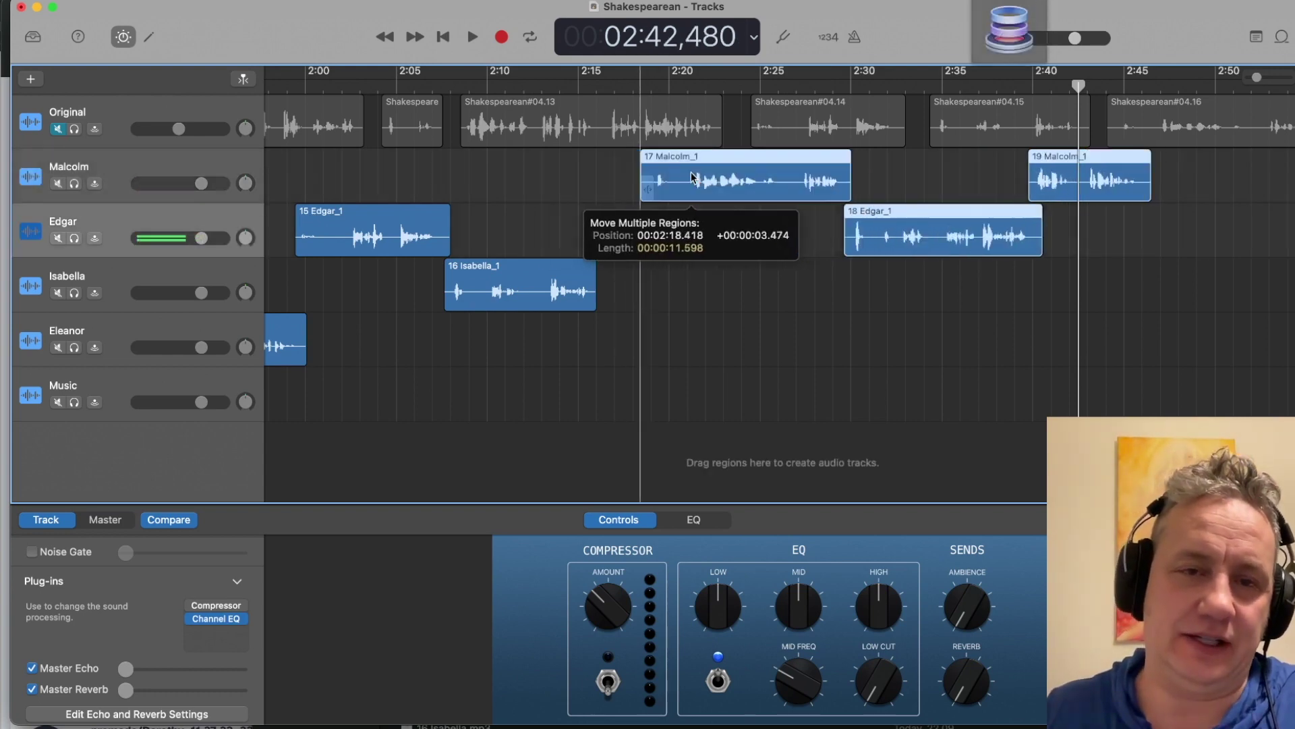
pyautogui.click(398, 85)
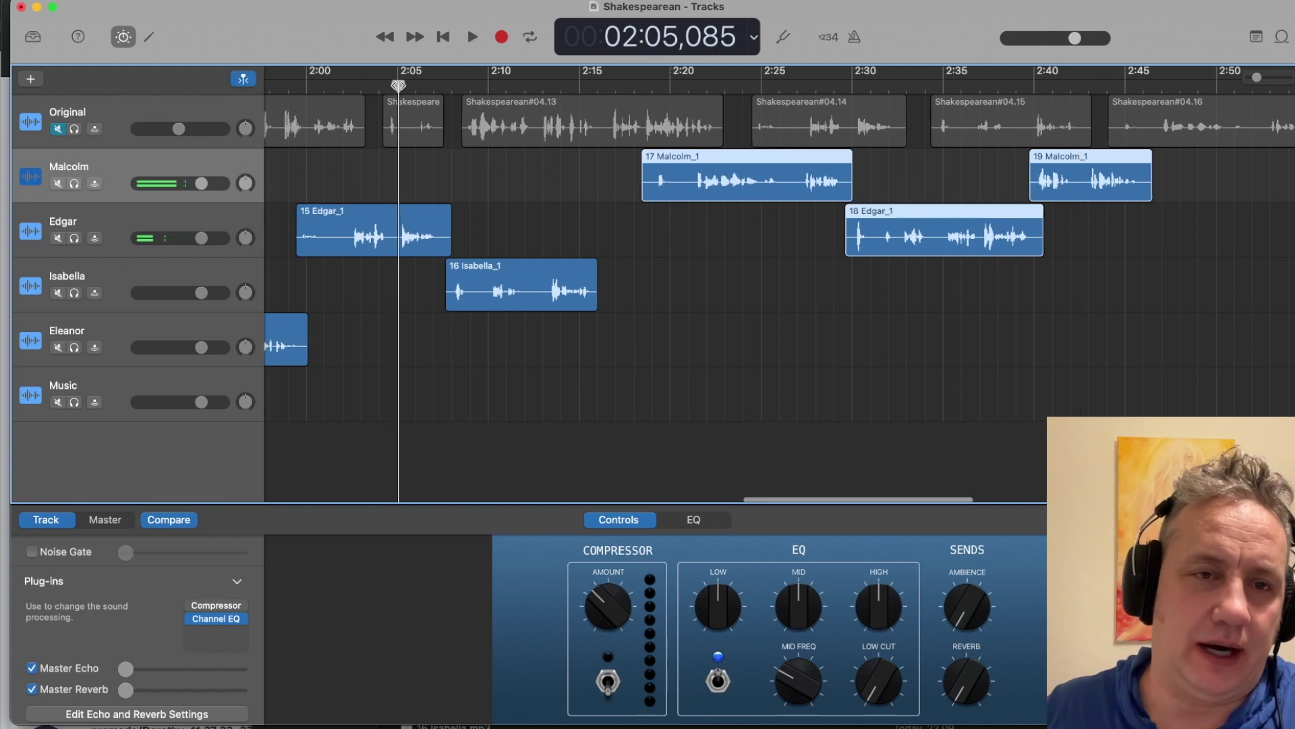
pyautogui.press('space')
pyautogui.hscroll(-1, 398, 86)
pyautogui.hscroll(-3, 398, 85)
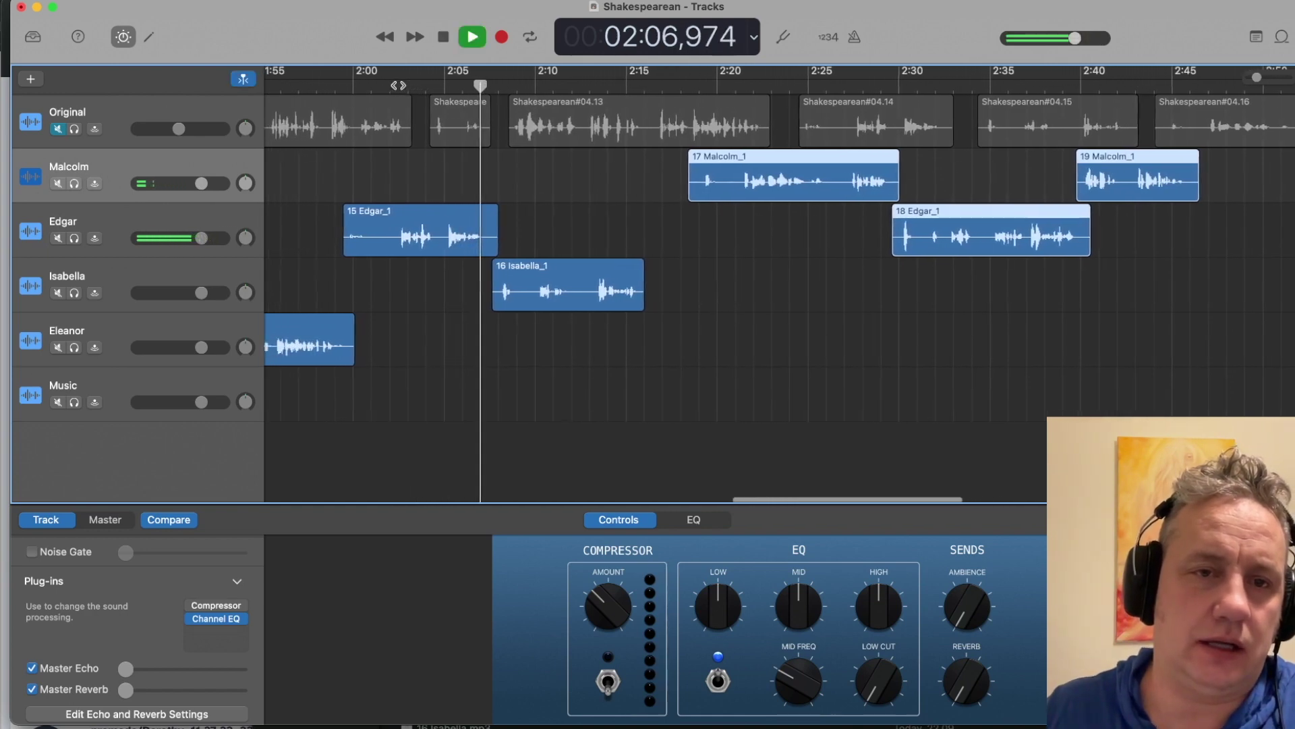
pyautogui.press('space')
# Play from the end of 16 Isabella across the gap and move the last three clips so 17 Malcolm starts at about 2:20.
pyautogui.click(632, 86)
pyautogui.press('space')
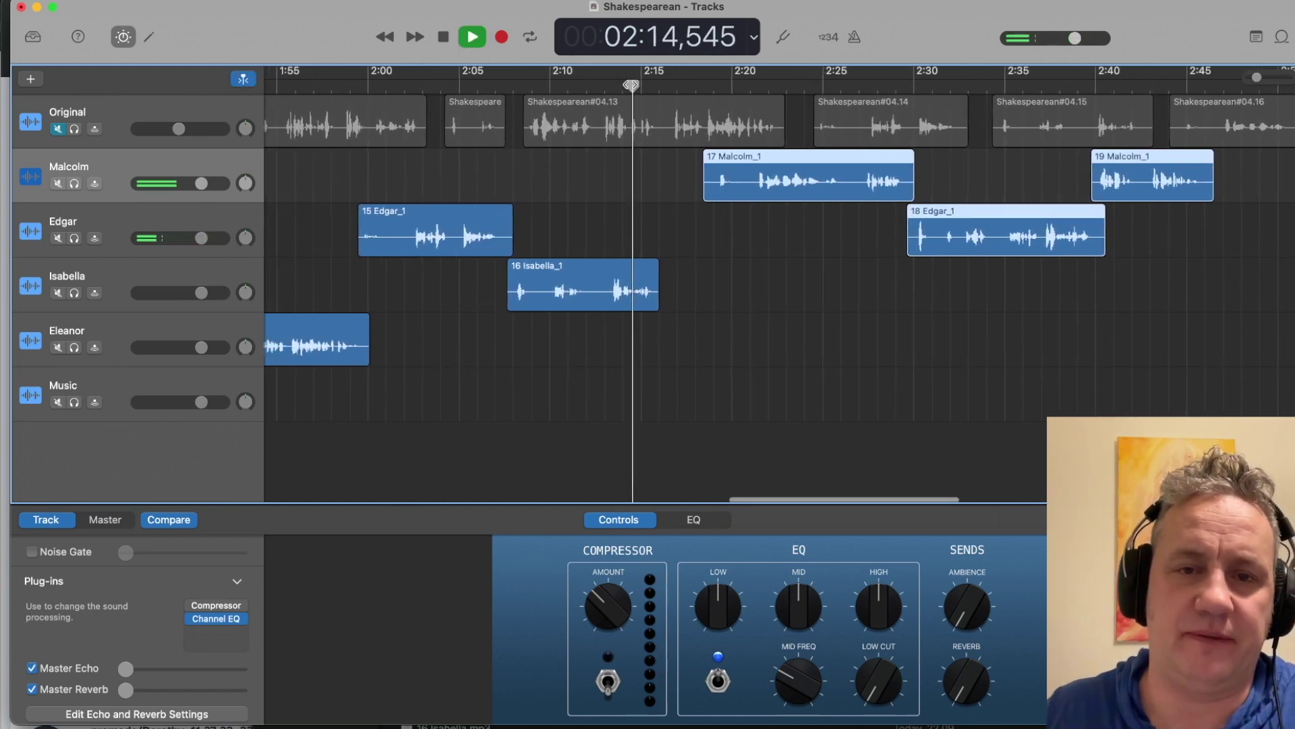
pyautogui.hscroll(-1, 630, 84)
pyautogui.click(735, 85)
pyautogui.hscroll(-2, 801, 281)
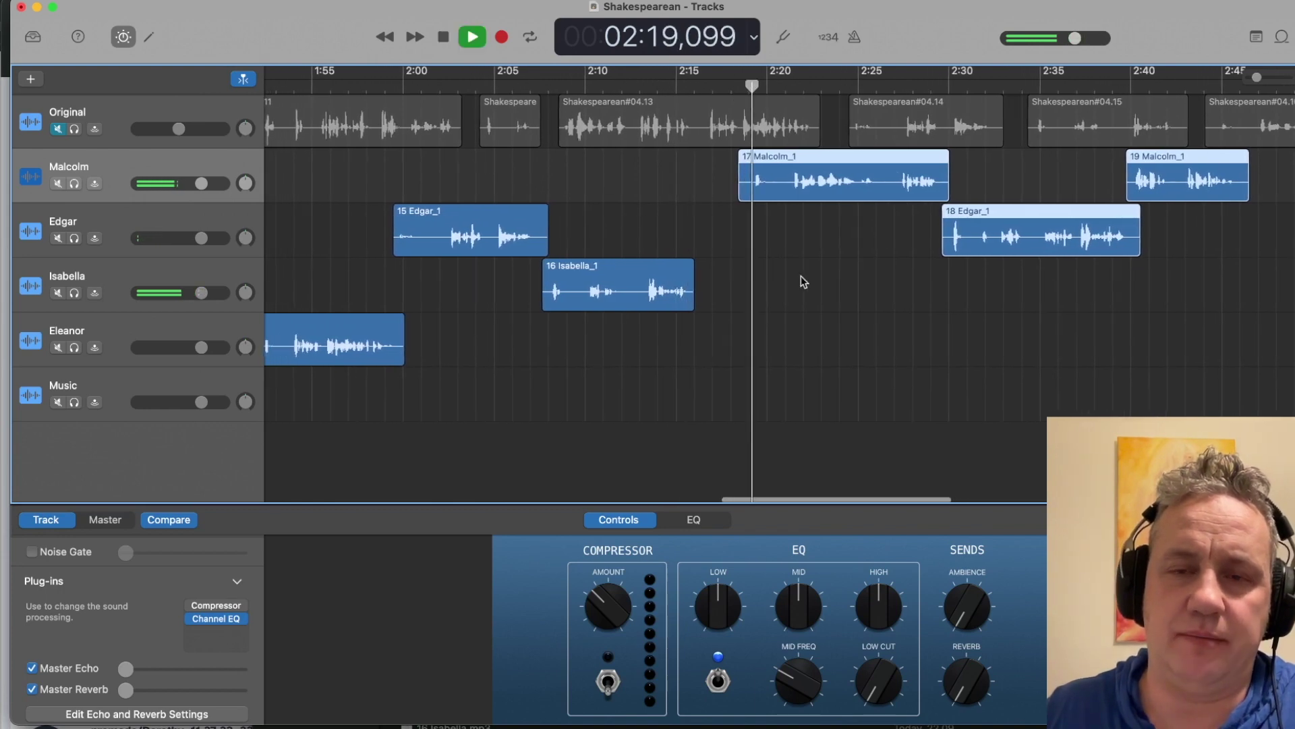
pyautogui.press('space')
pyautogui.moveTo(1161, 287); pyautogui.dragTo(867, 179)
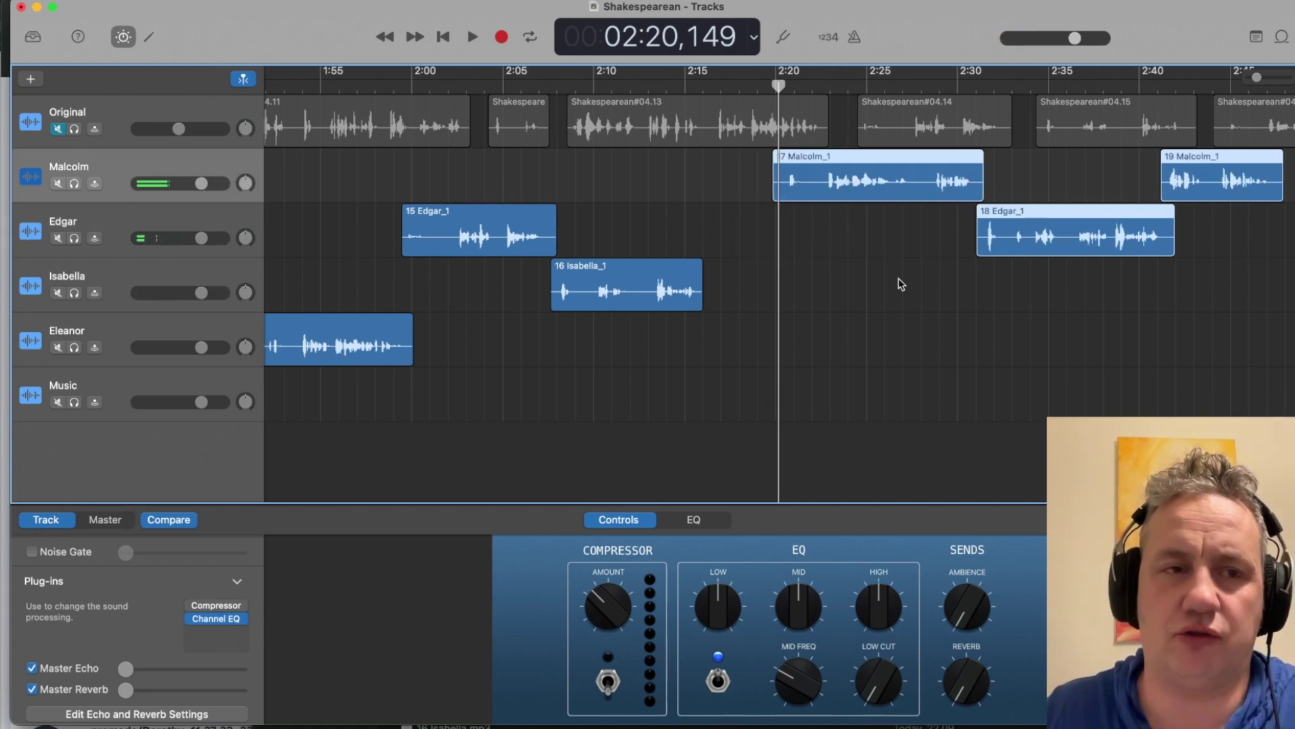
# Unmute the Original track and record a new line on it about 7 seconds long, starting at about 3:18.7.
pyautogui.hscroll(10, 900, 283)
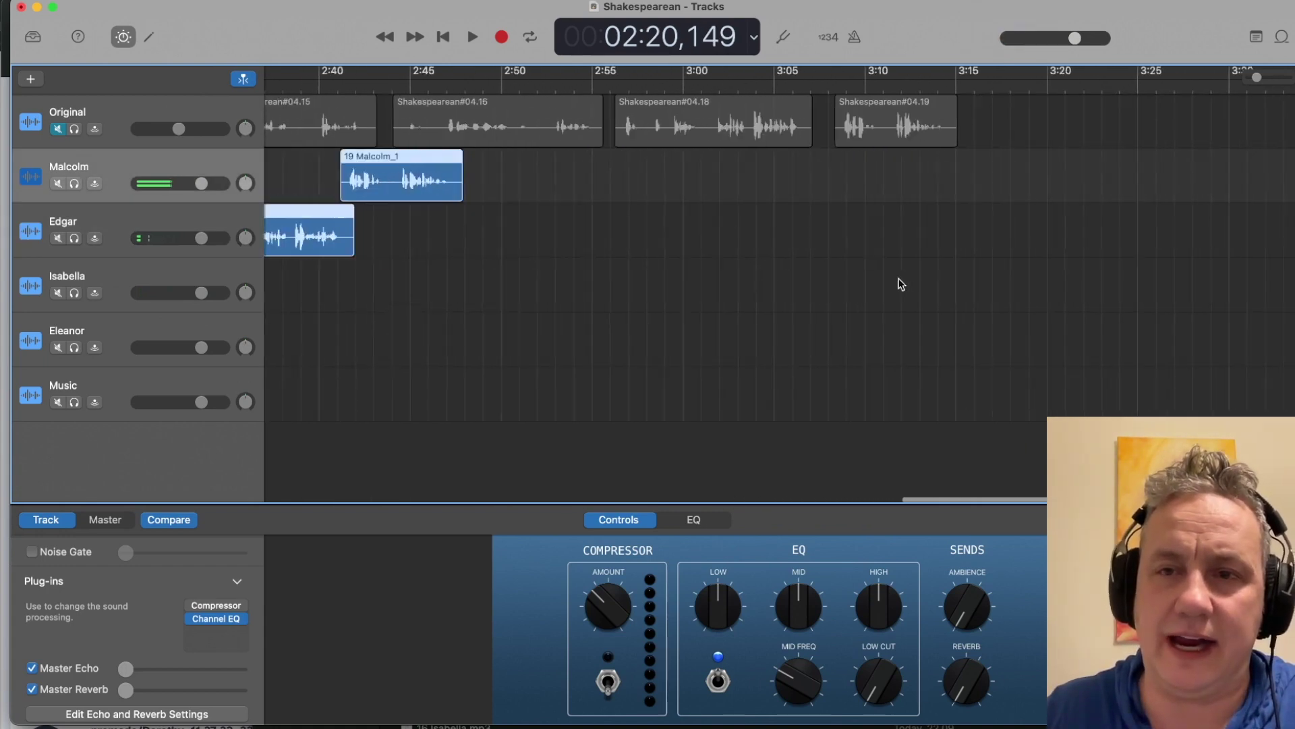
pyautogui.click(129, 108)
pyautogui.click(58, 129)
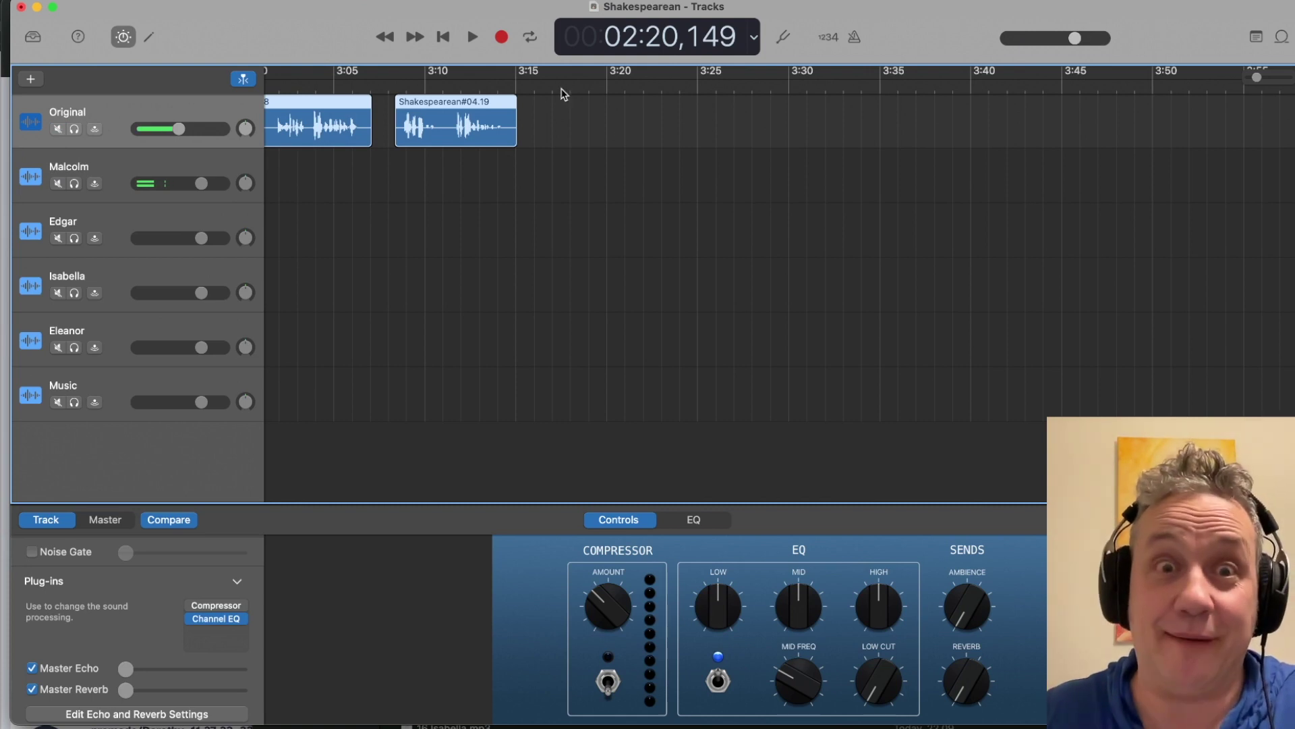
pyautogui.click(591, 87)
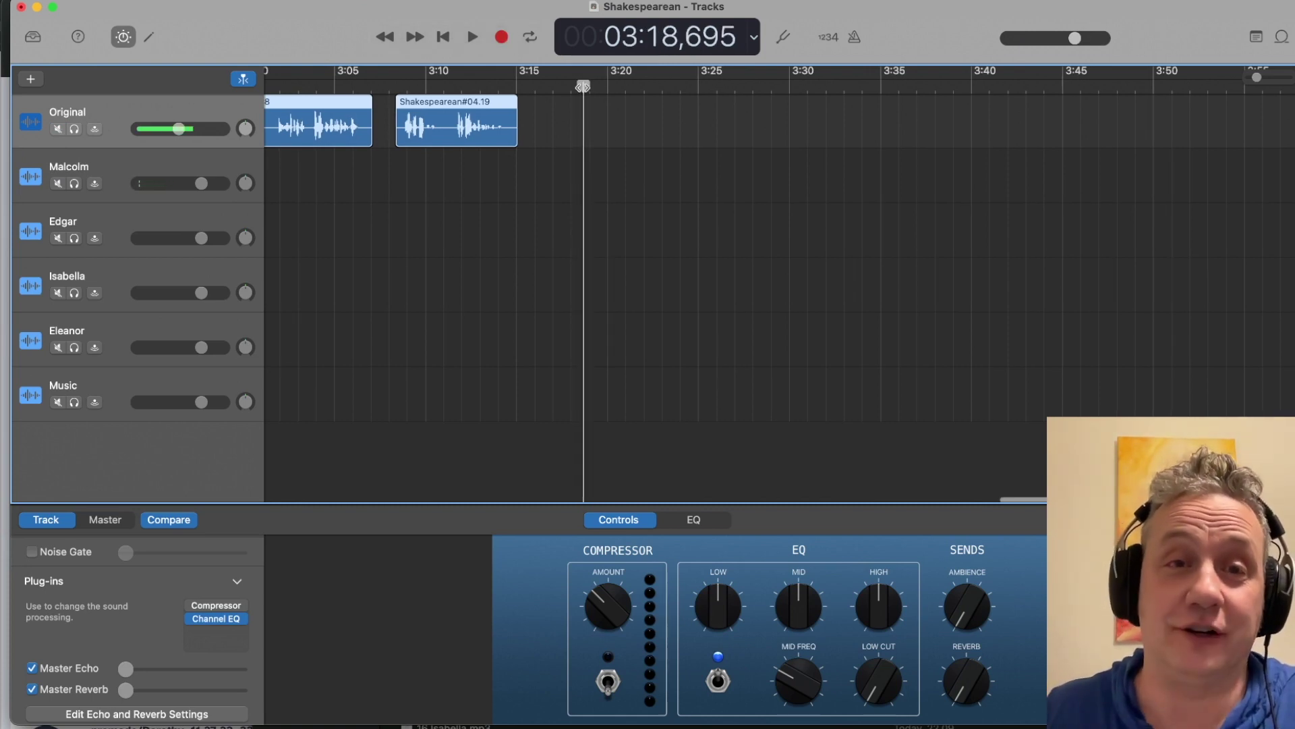
pyautogui.click(502, 37)
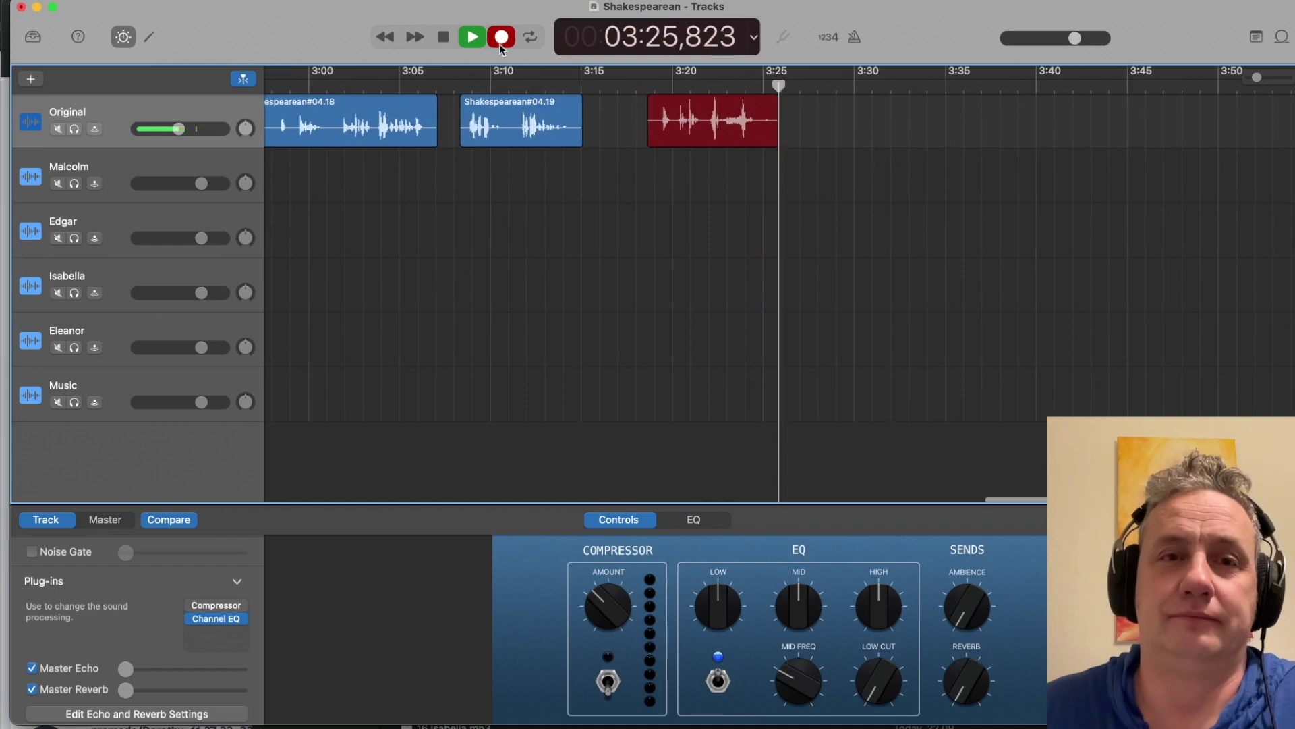
pyautogui.click(500, 41)
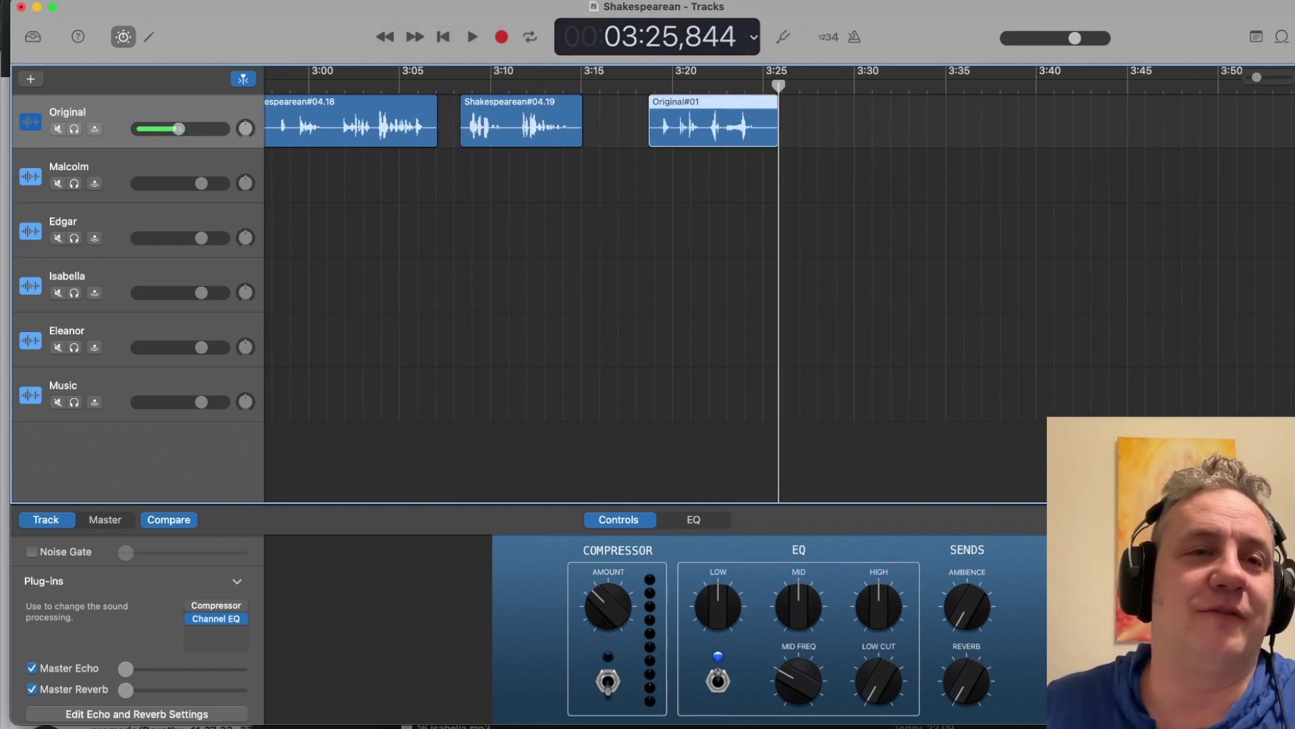
# Export the new recording to the Exported folder as an uncompressed 16-bit WAVE file, starting its name with the number 20.
pyautogui.click(382, 2)
pyautogui.click(343, 101)
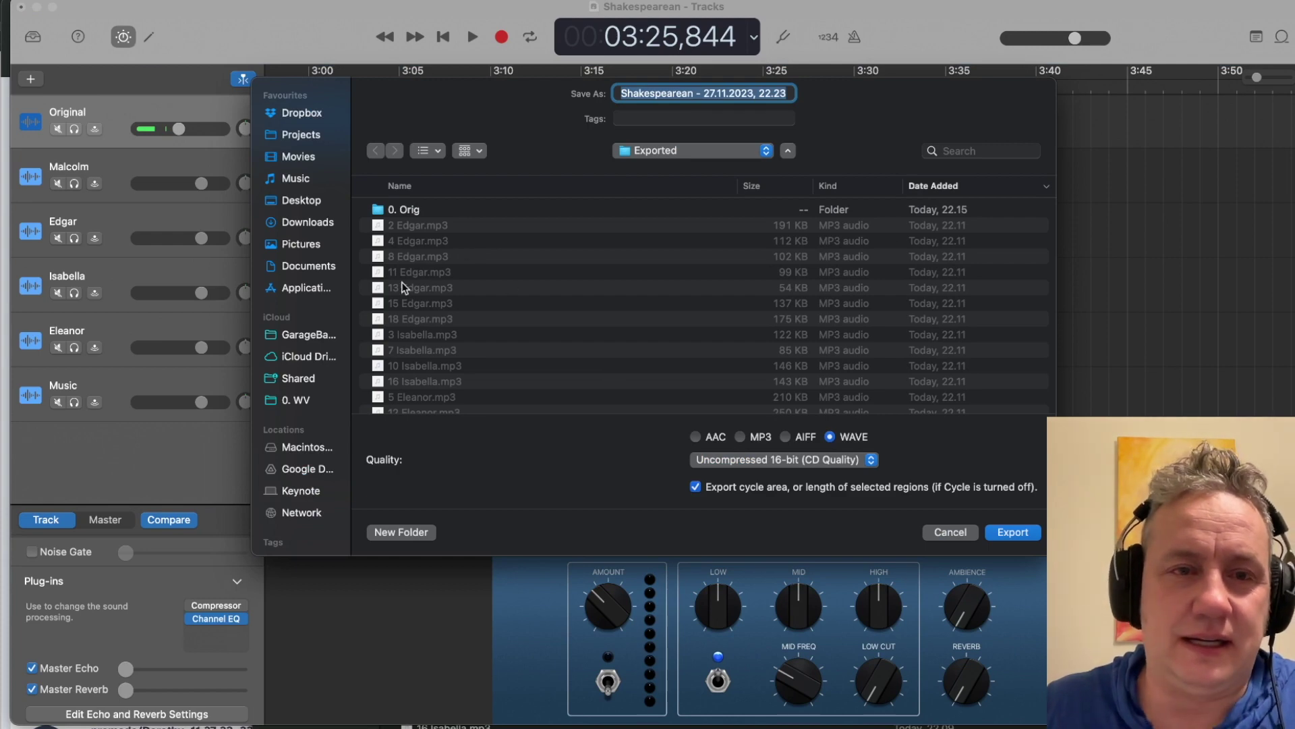
pyautogui.scroll(-4, 435, 273)
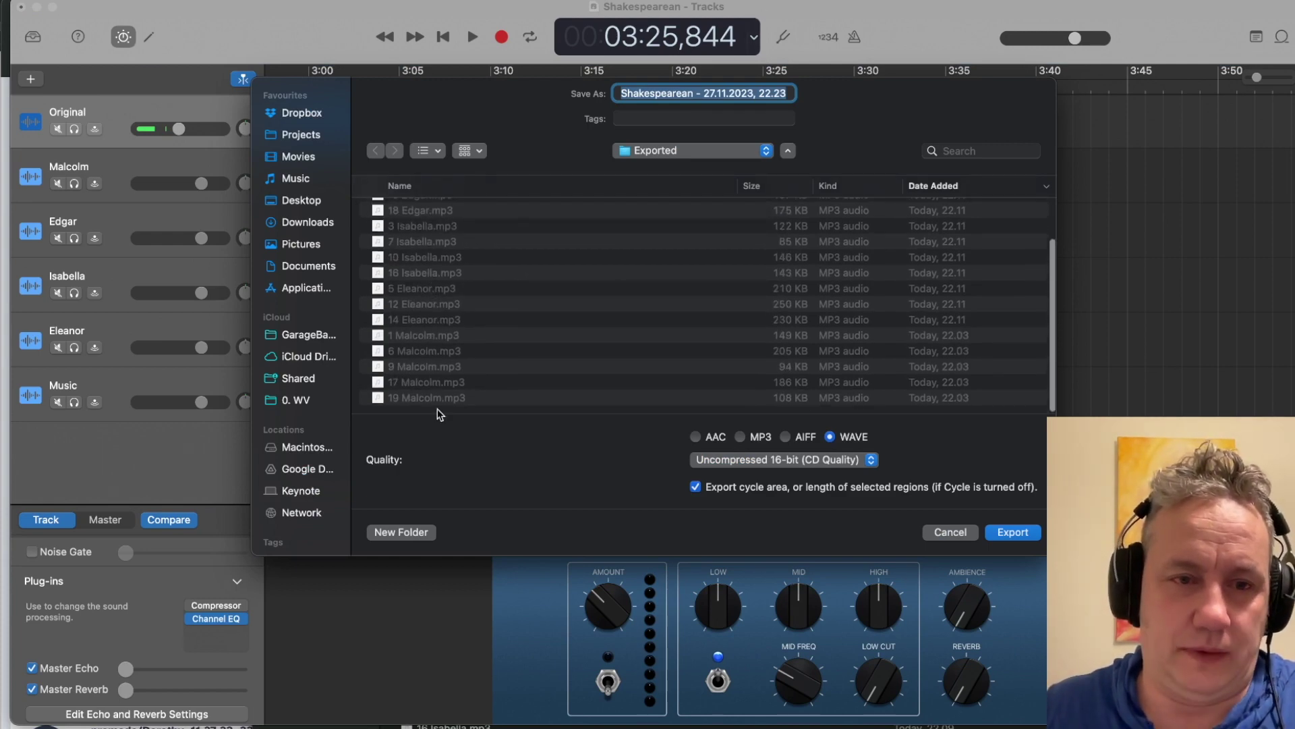
pyautogui.write('20. Edgar ')
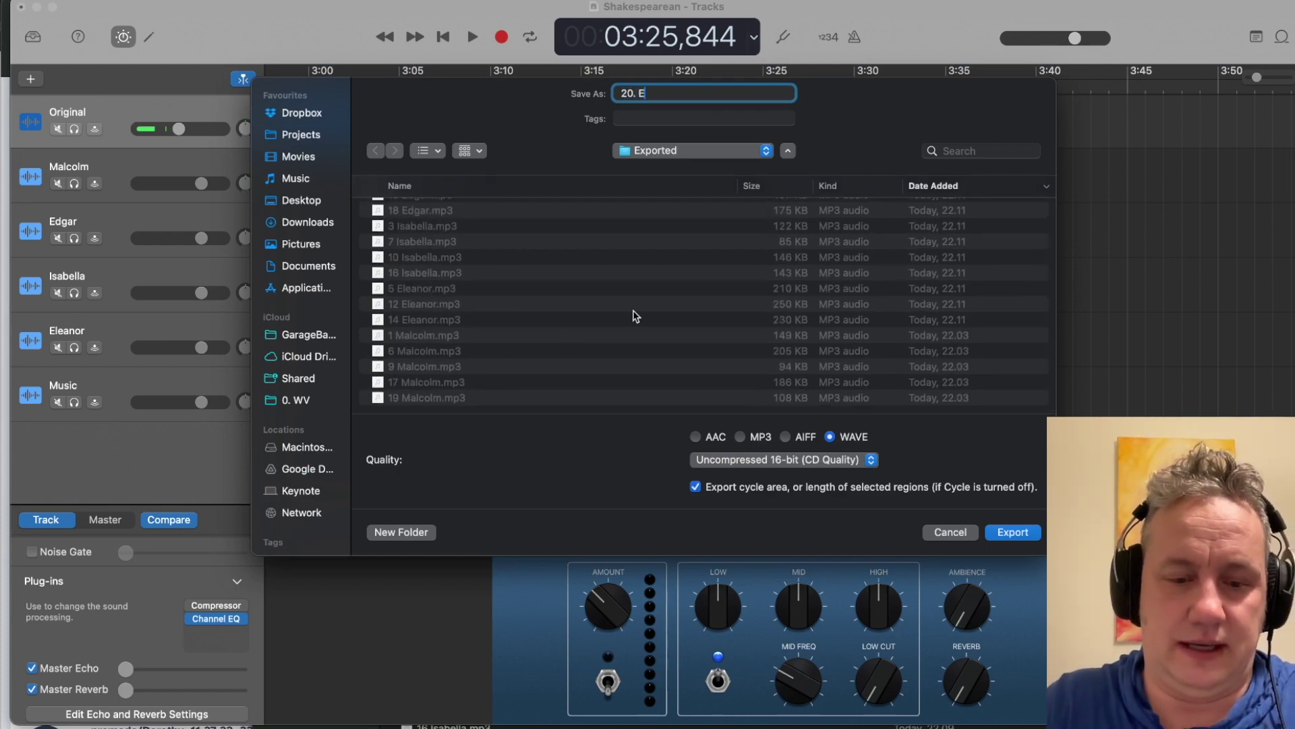
pyautogui.write('cs')
pyautogui.press('Return')
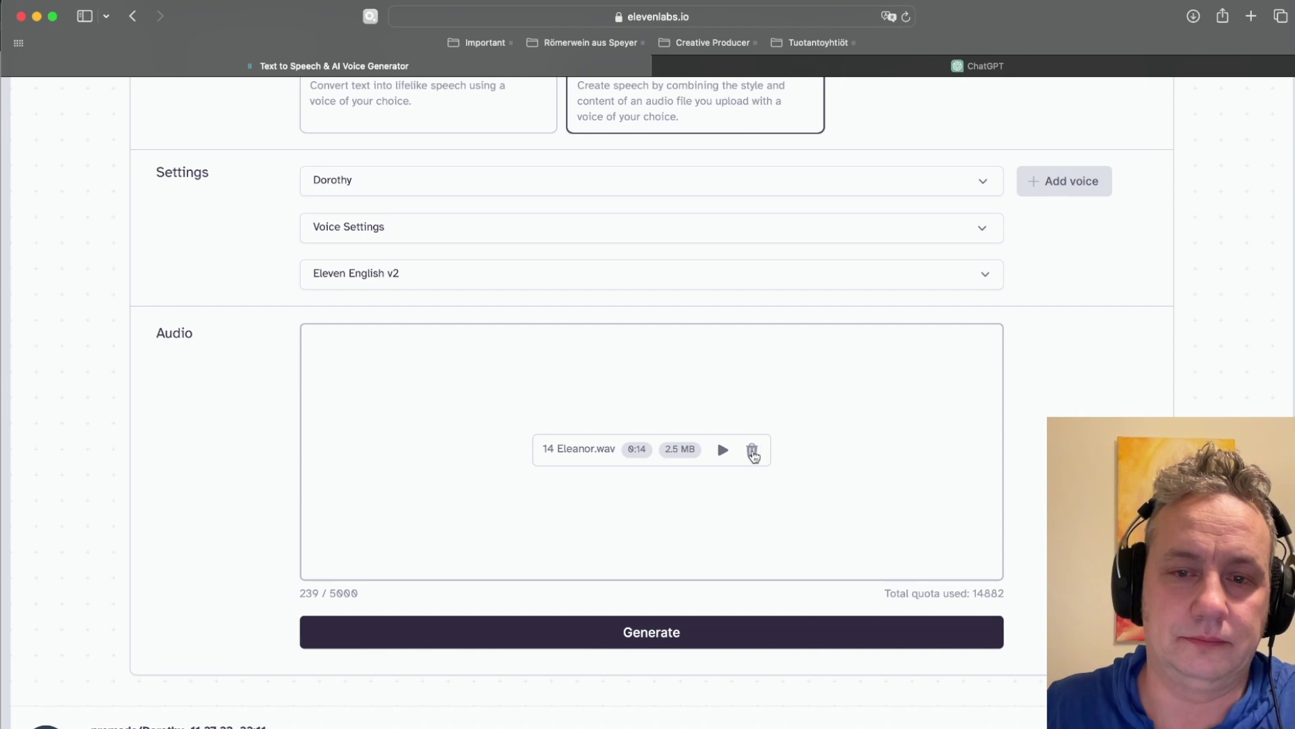
# Replace 14 Eleanor.wav in the audio input with 20. Edgar cry.wav from the 0. Orig folder.
pyautogui.click(752, 450)
pyautogui.click(664, 476)
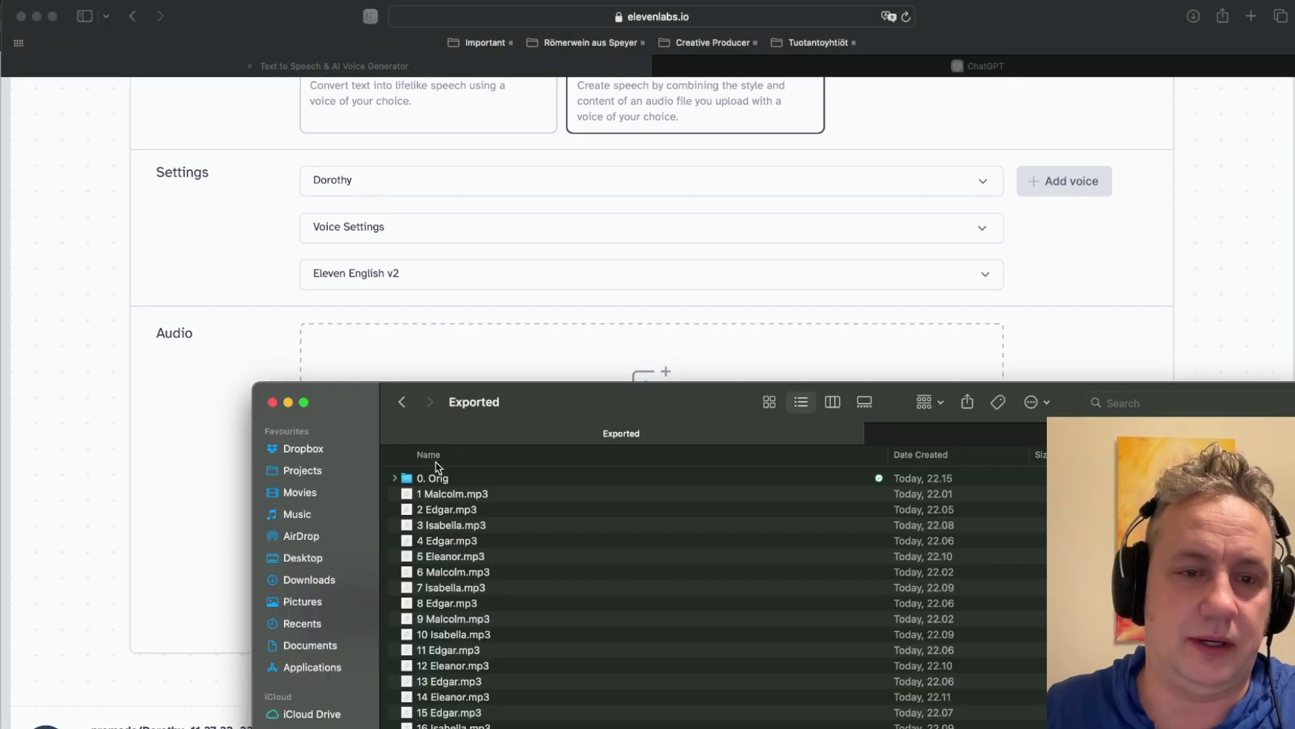
pyautogui.scroll(-1, 488, 529)
pyautogui.scroll(1, 488, 529)
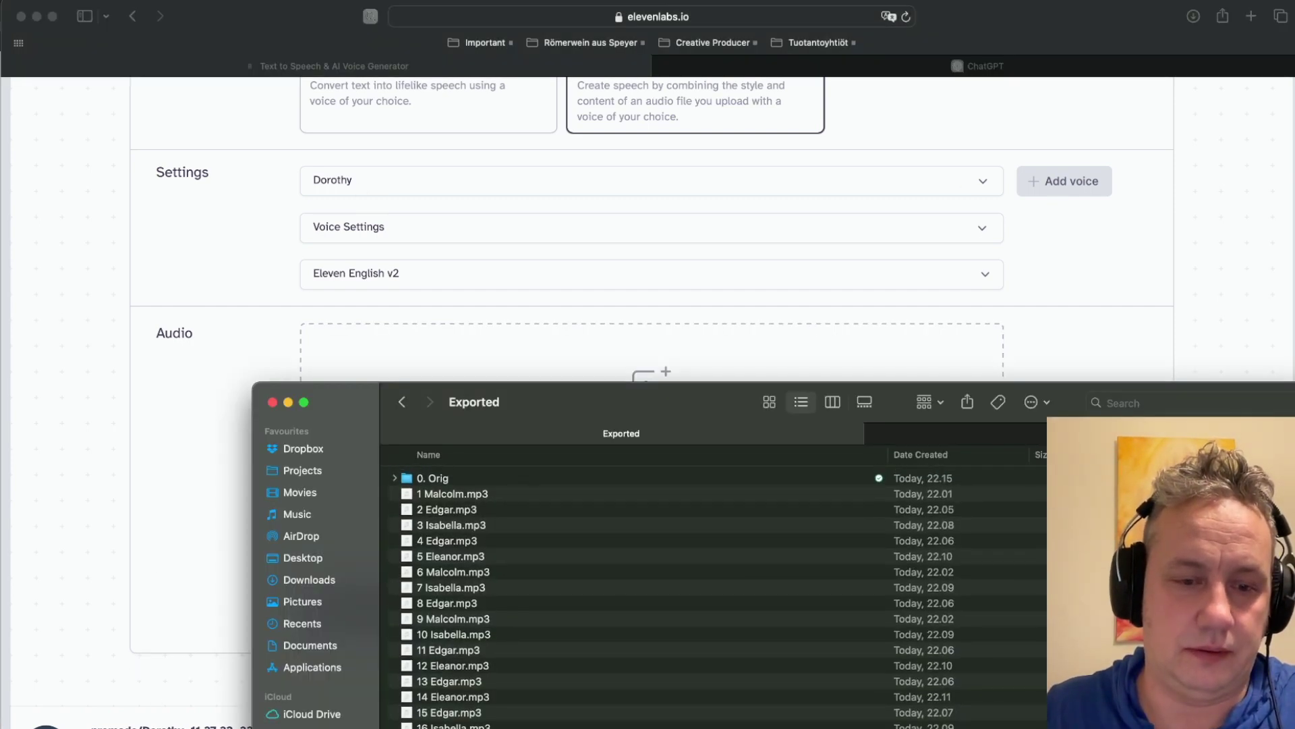
pyautogui.click(426, 476)
pyautogui.doubleClick(426, 477)
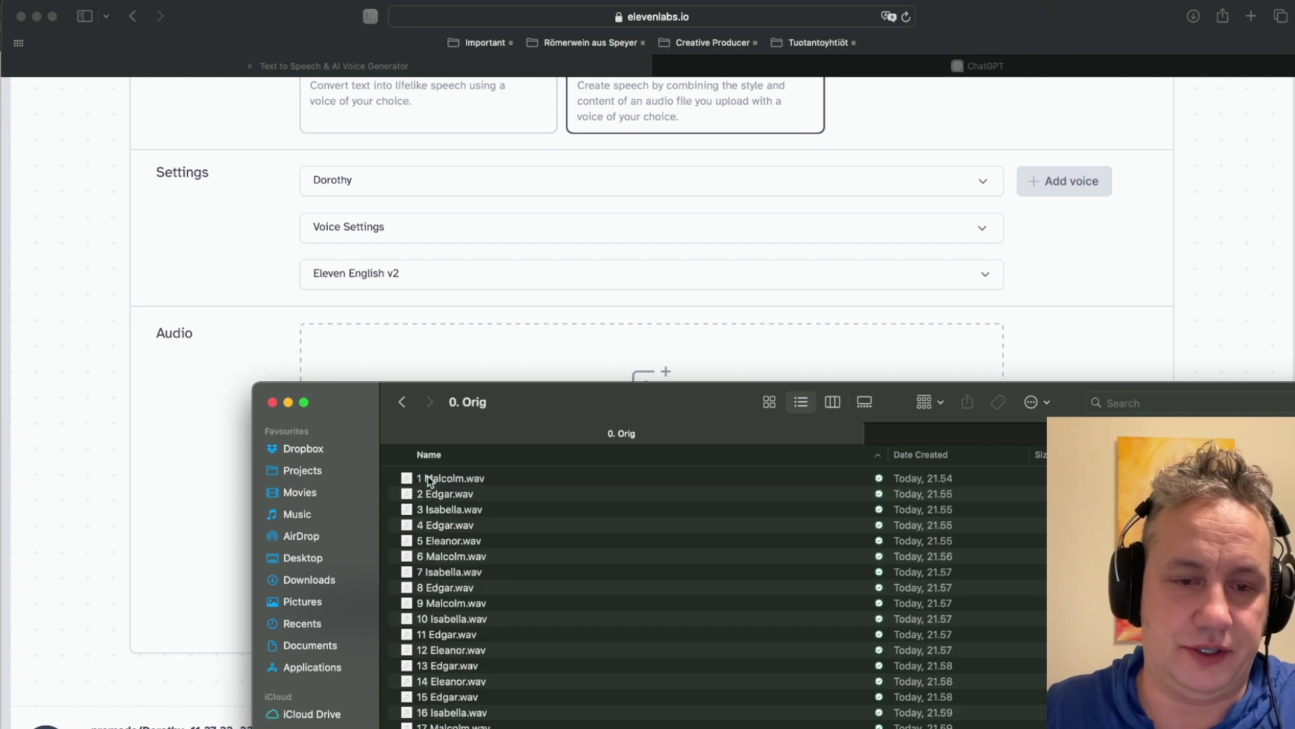
pyautogui.scroll(1, 499, 678)
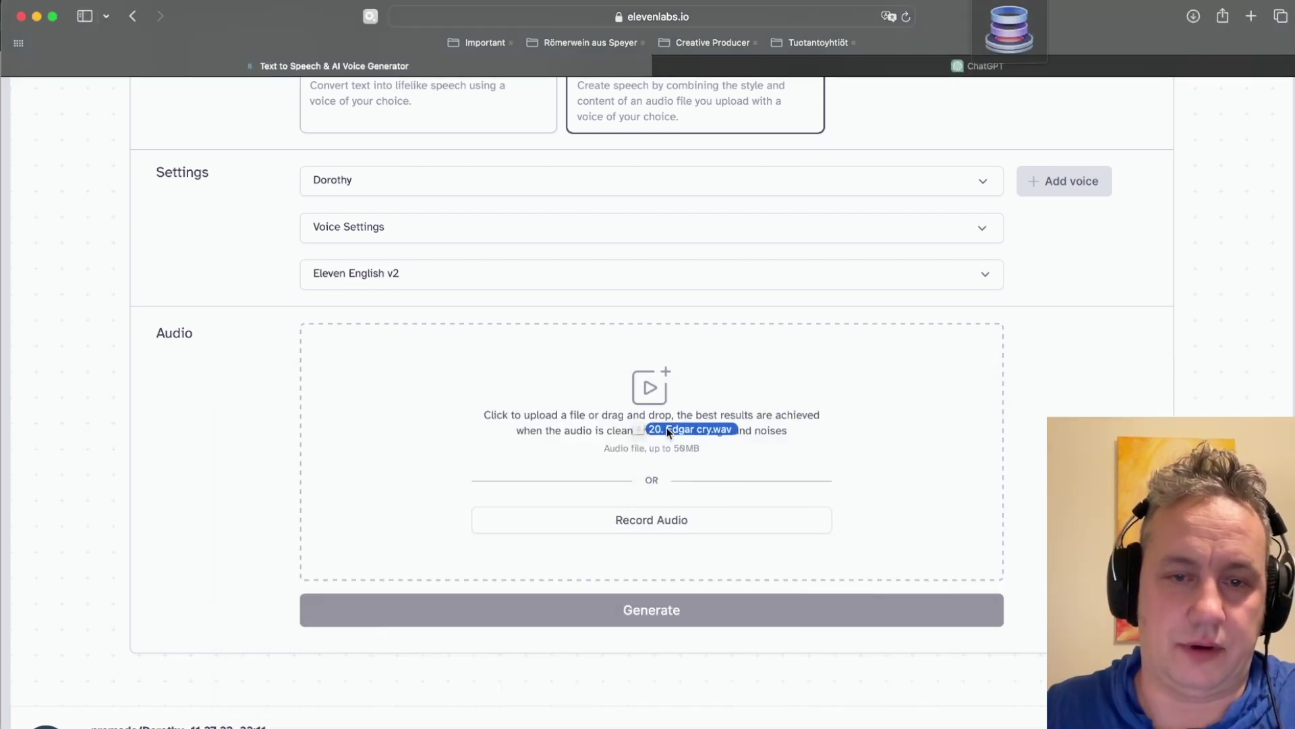
pyautogui.moveTo(667, 427); pyautogui.dragTo(662, 425)
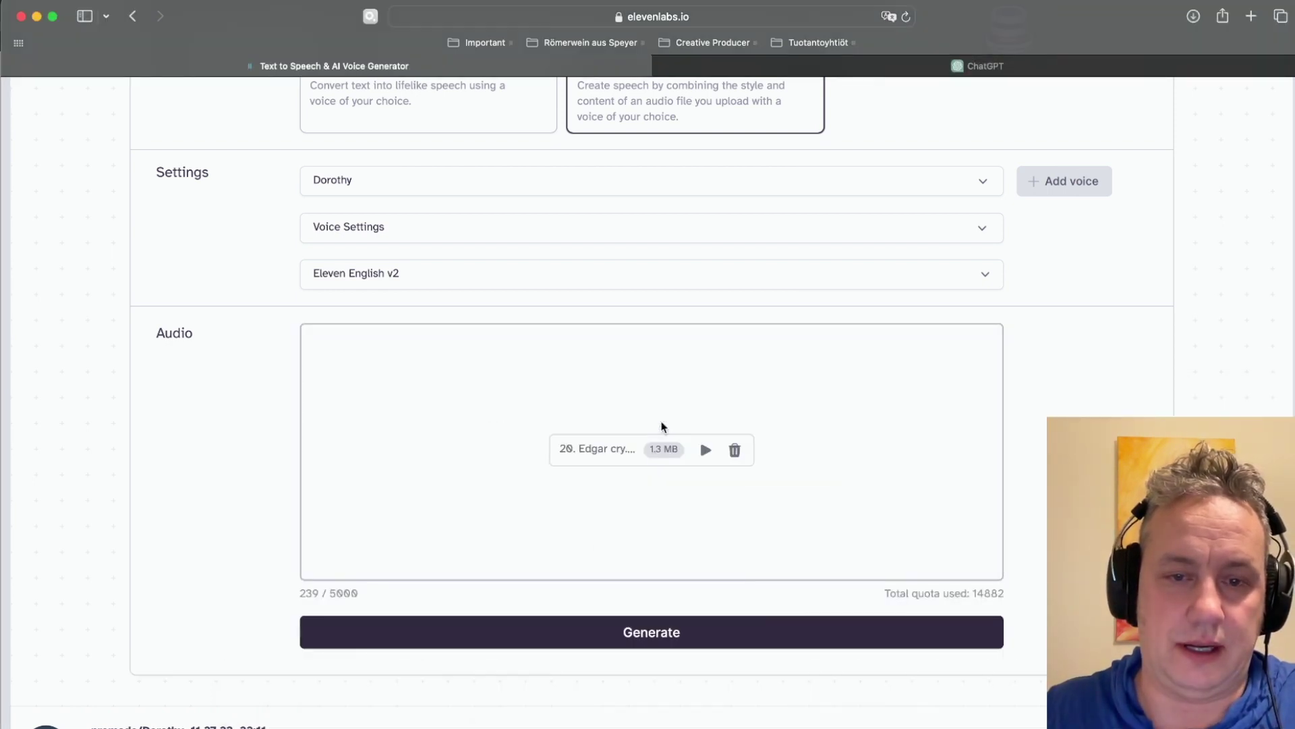
# Choose the Fin voice for the uploaded Edgar cry recording and generate the converted speech.
pyautogui.click(367, 189)
pyautogui.click(343, 298)
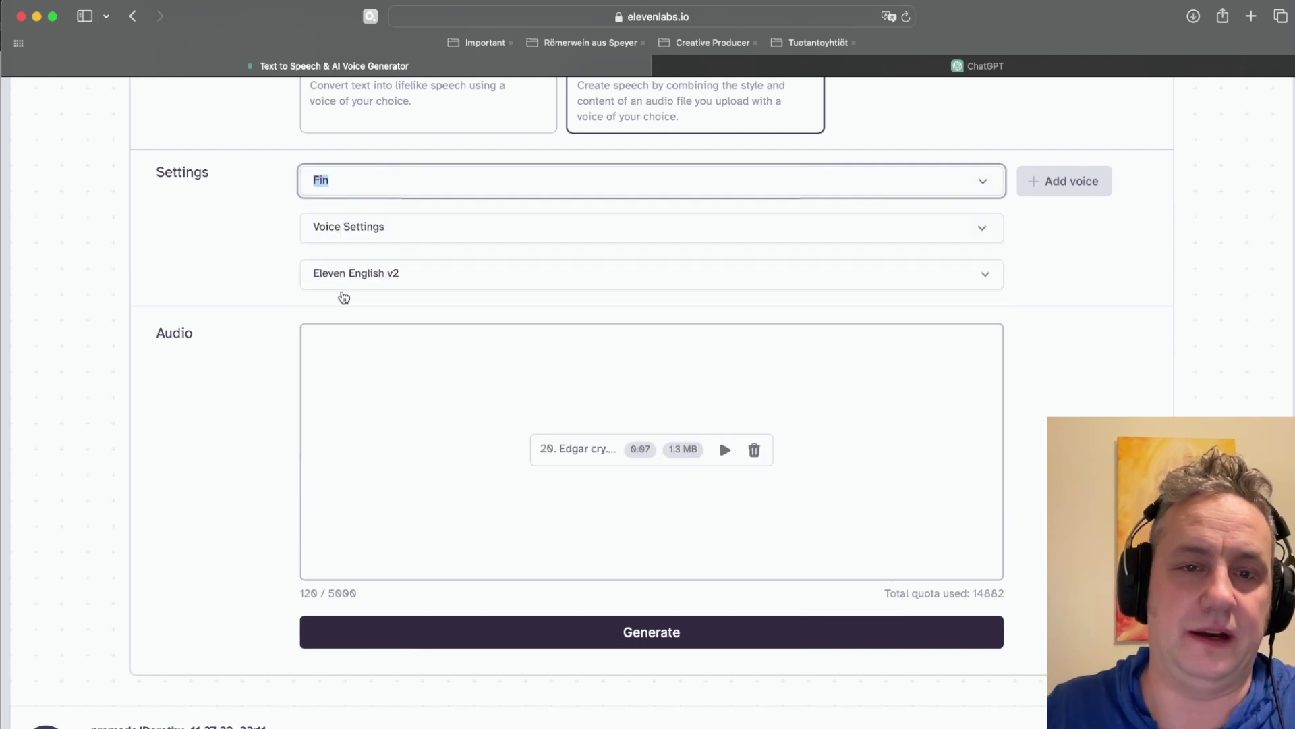
pyautogui.click(634, 633)
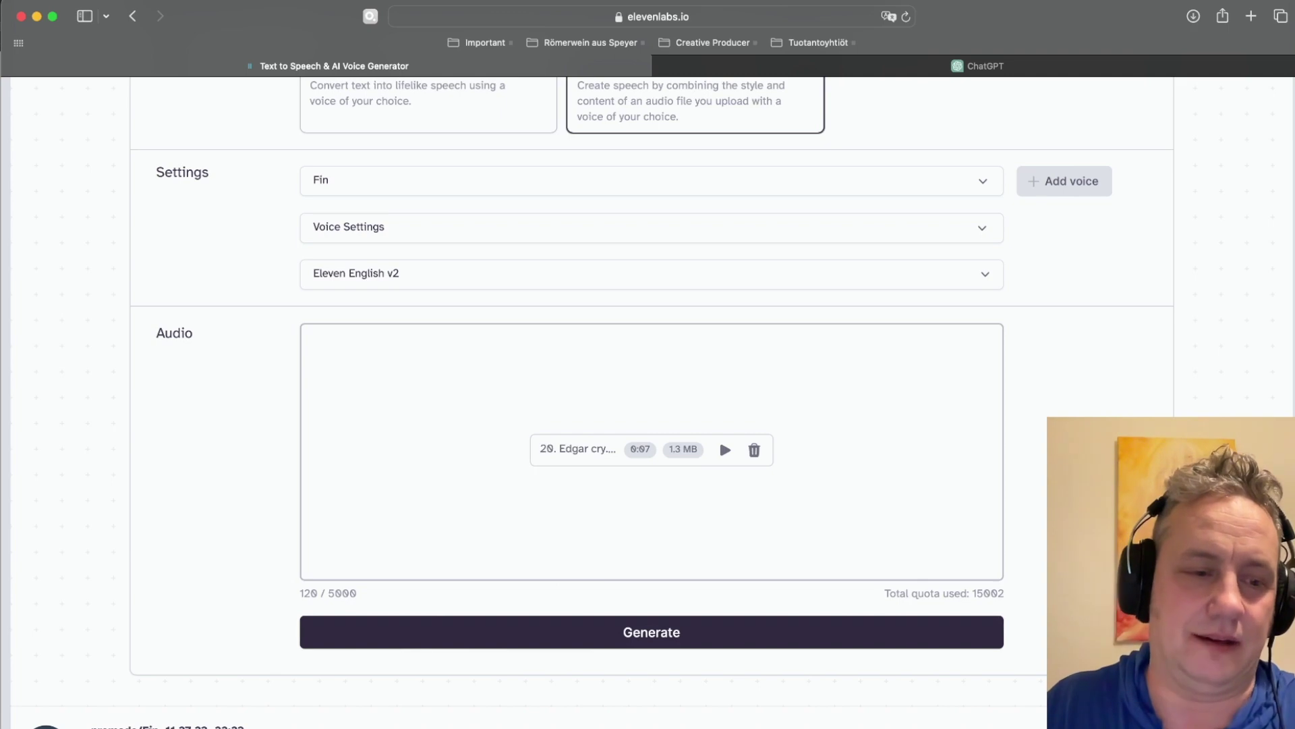
# Switch to Finder and move the newly downloaded Fin MP3 from Downloads into the 0. Orig folder.
pyautogui.press('super+Tab')
pyautogui.moveTo(678, 410); pyautogui.dragTo(597, 132)
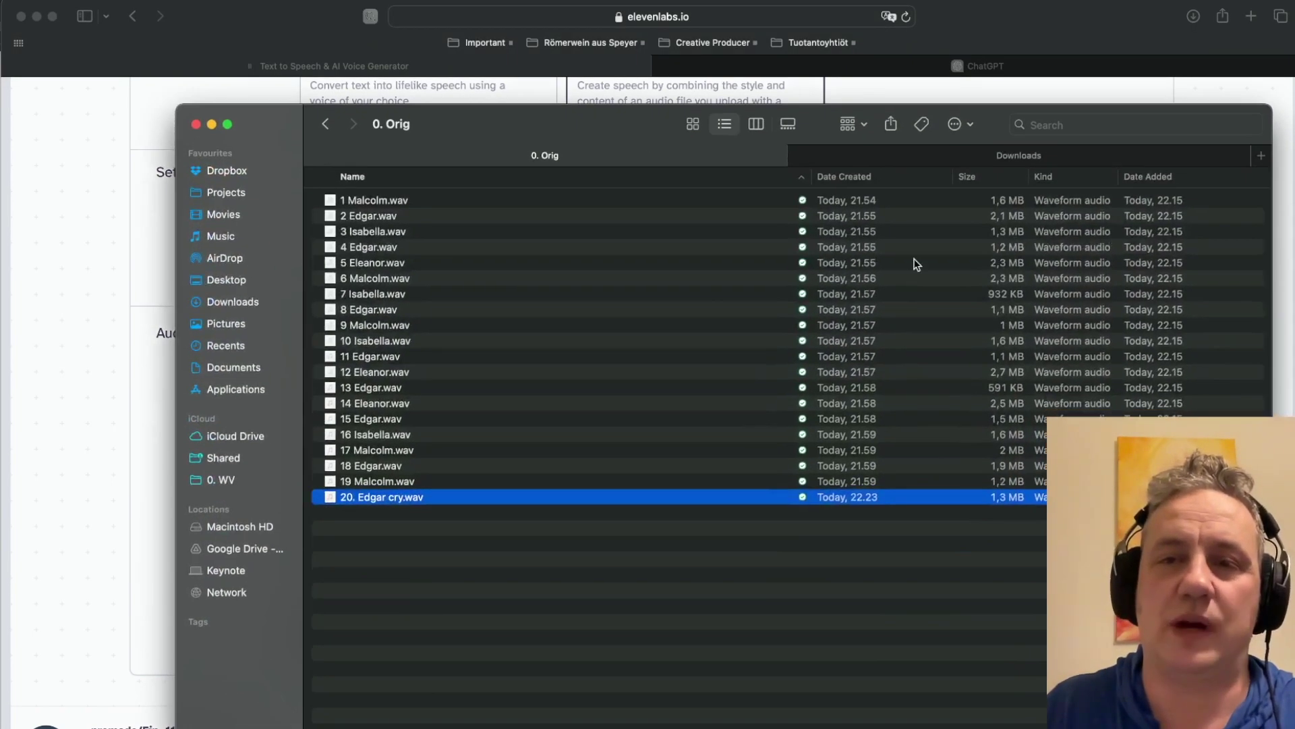
pyautogui.click(849, 155)
pyautogui.moveTo(450, 219); pyautogui.dragTo(548, 155)
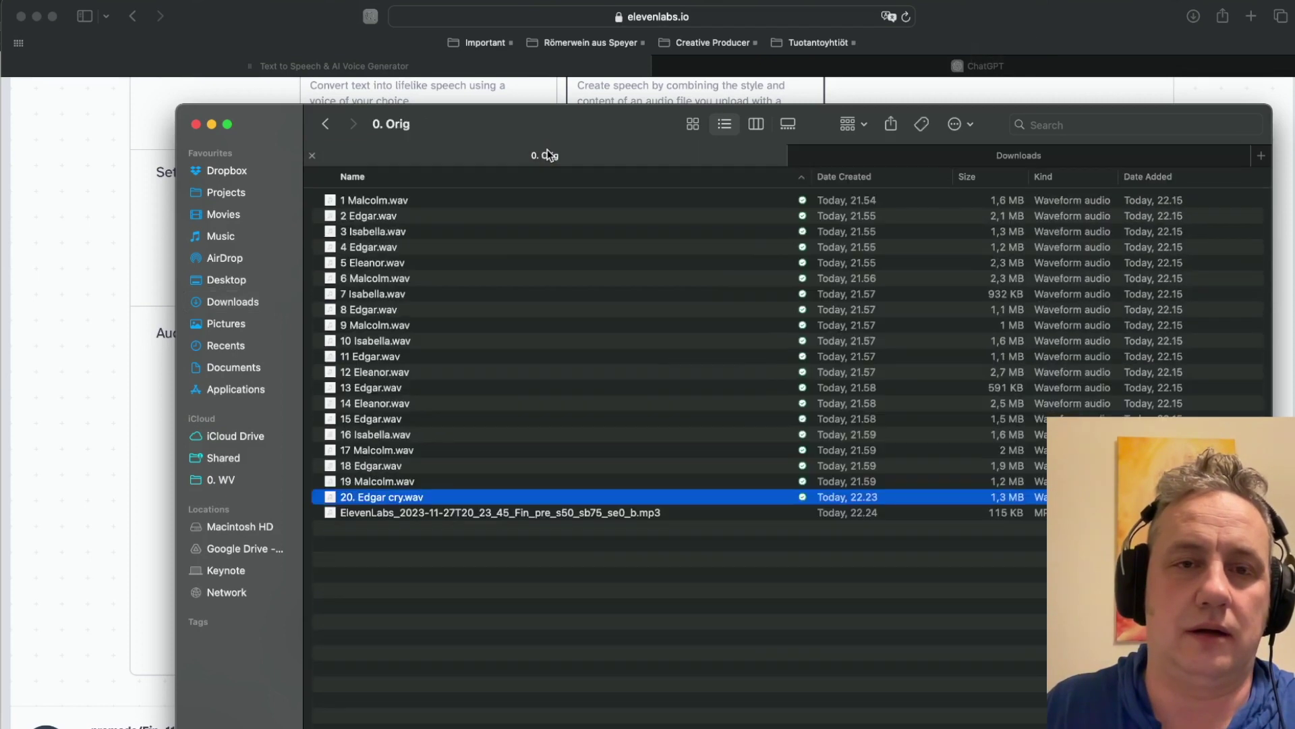
# Preview the generated Fin MP3 in the 0. Orig folder to hear how the converted line sounds.
pyautogui.click(439, 511)
pyautogui.press('space')
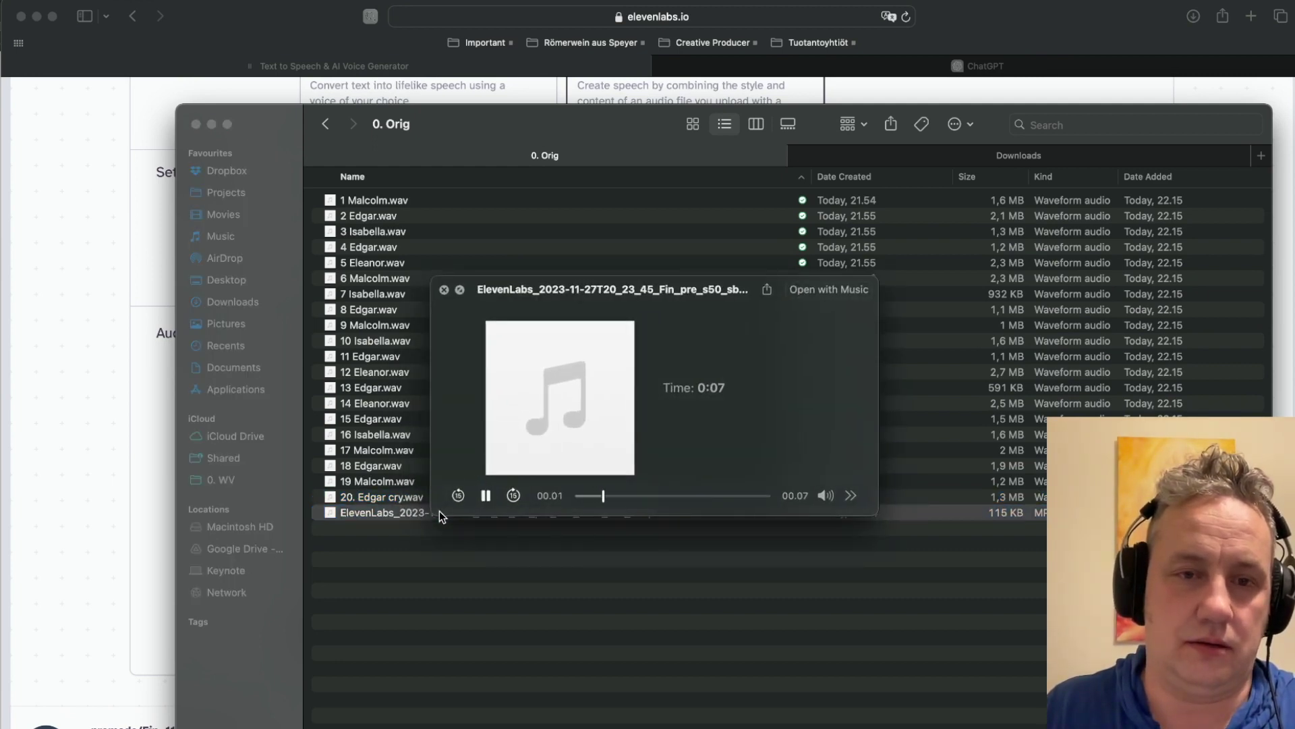
pyautogui.hotkey('alt', 'Up')
pyautogui.press('space')
pyautogui.click(439, 512)
pyautogui.press('space')
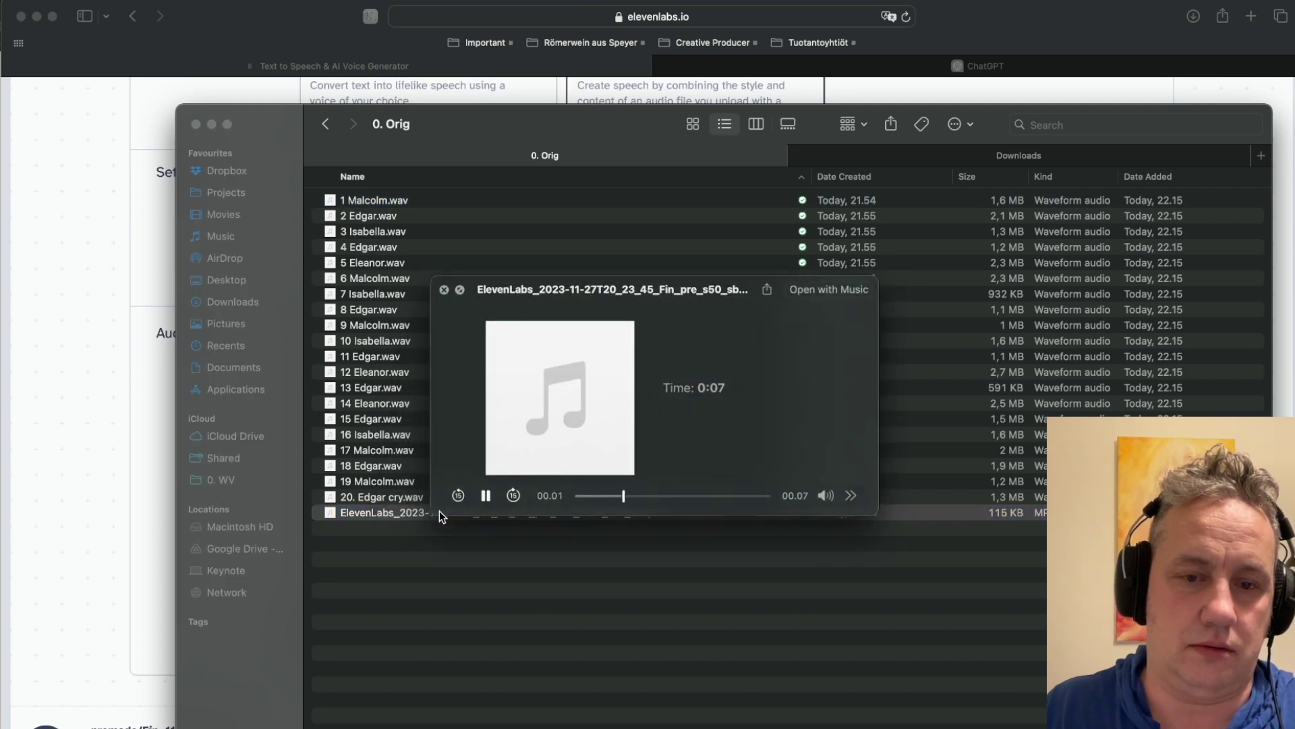
# Rename the ElevenLabs Fin MP3 as 20. Edgar cry, copying the name from the original WAV file.
pyautogui.doubleClick(616, 135)
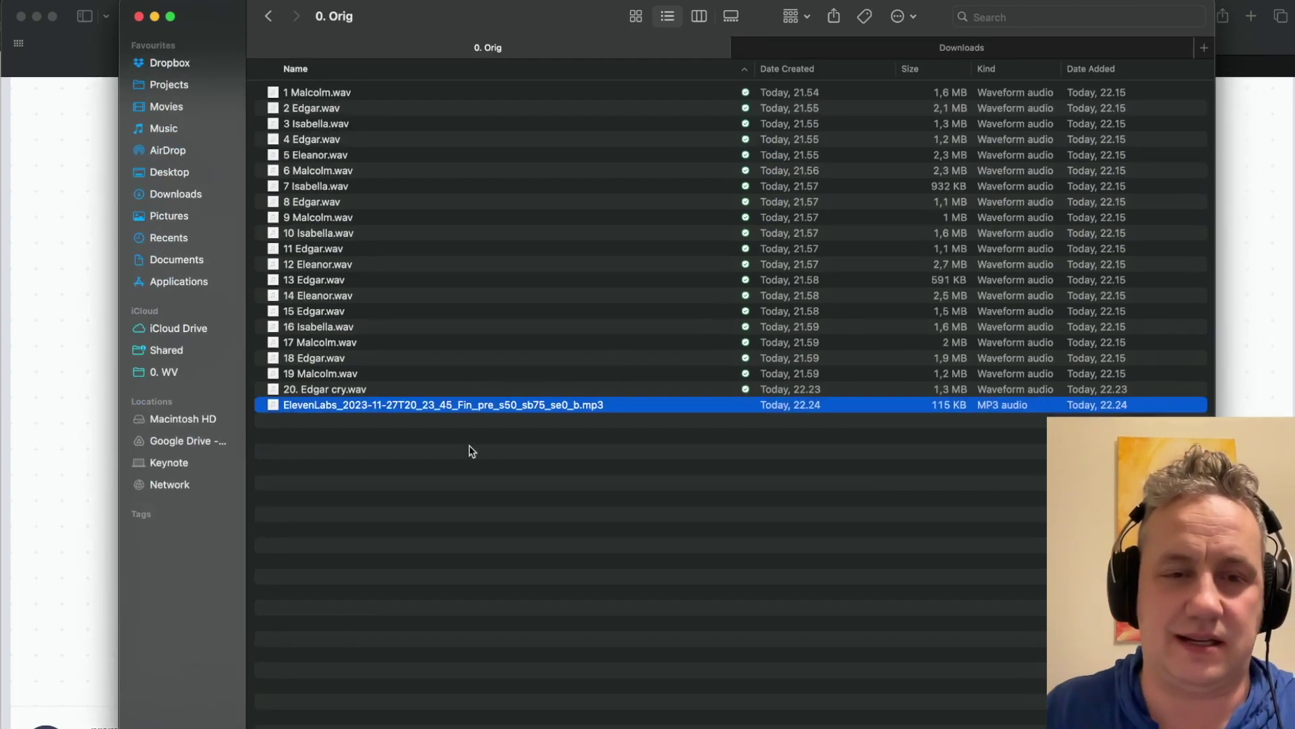
pyautogui.press('Up')
pyautogui.press('Return')
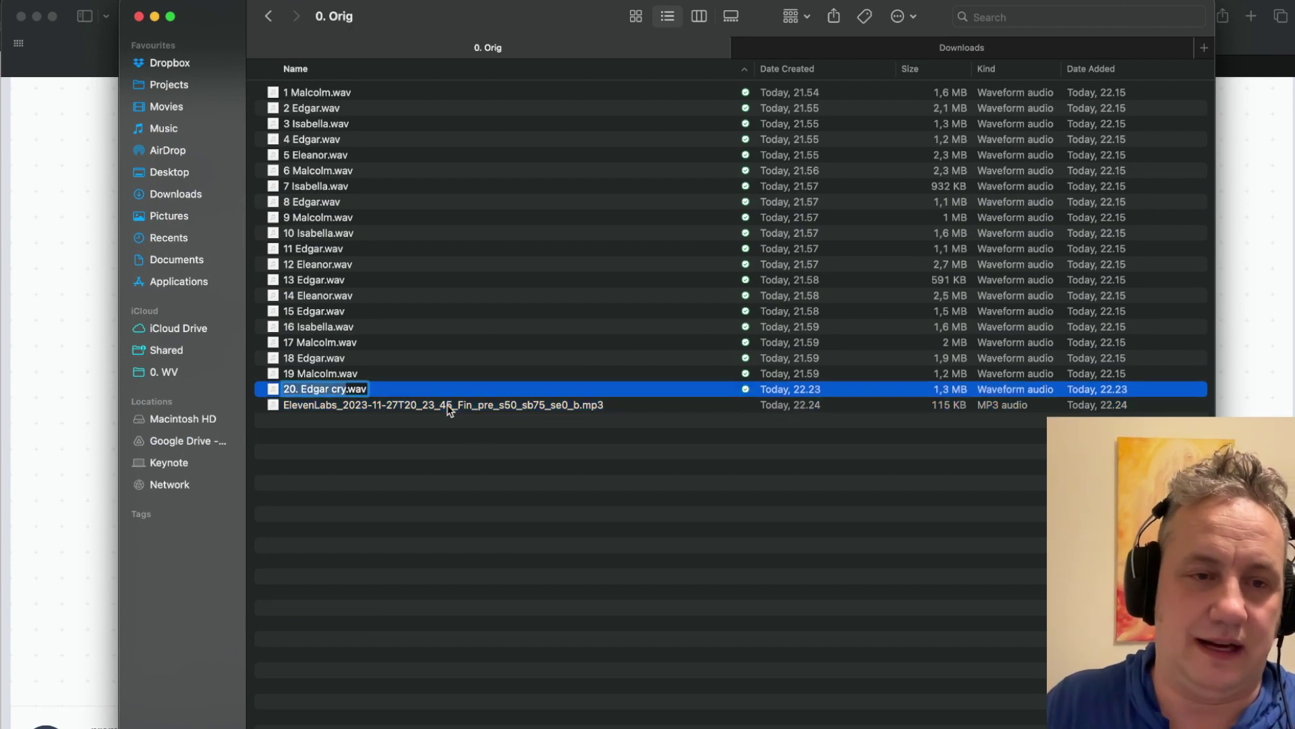
pyautogui.press('super+c')
pyautogui.press('Return')
pyautogui.press('Down')
pyautogui.press('Return')
pyautogui.press('super+v')
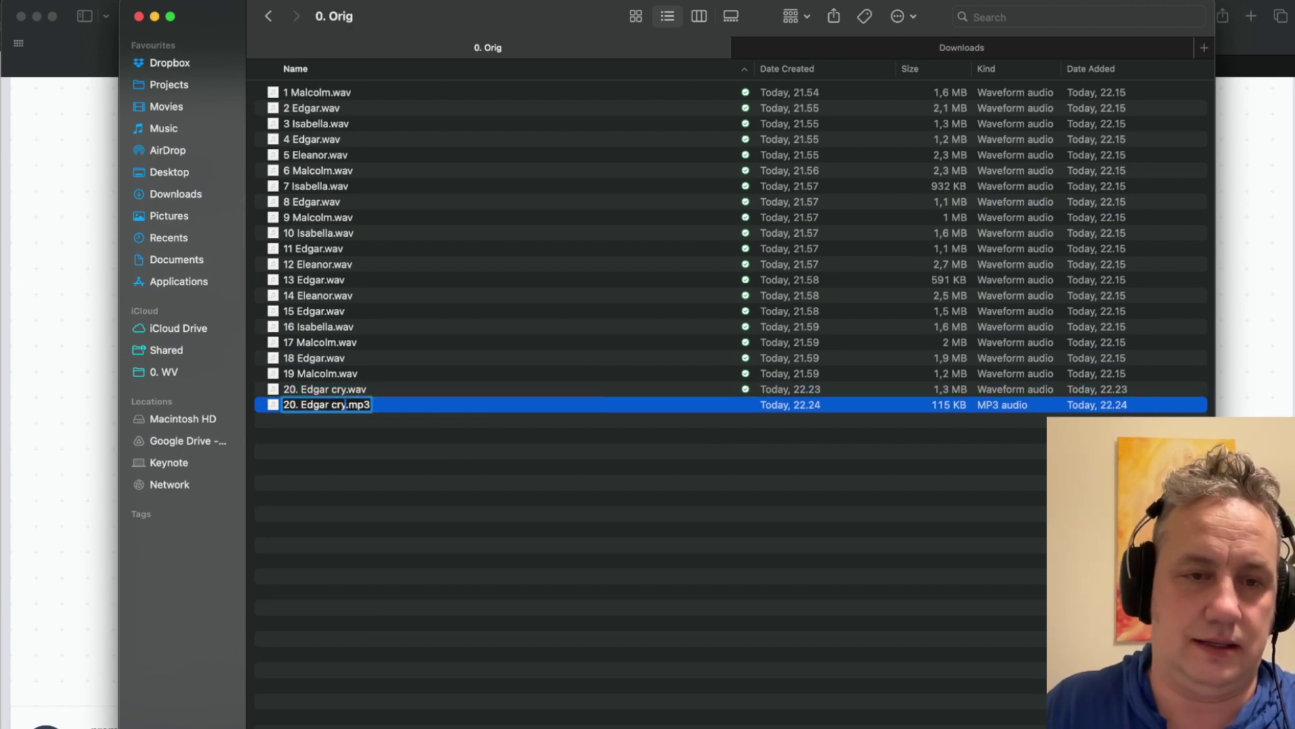
pyautogui.press('Return')
# Move 20. Edgar cry.mp3 out of 0. Orig into the Exported folder and open that folder.
pyautogui.moveTo(340, 395); pyautogui.dragTo(884, 725)
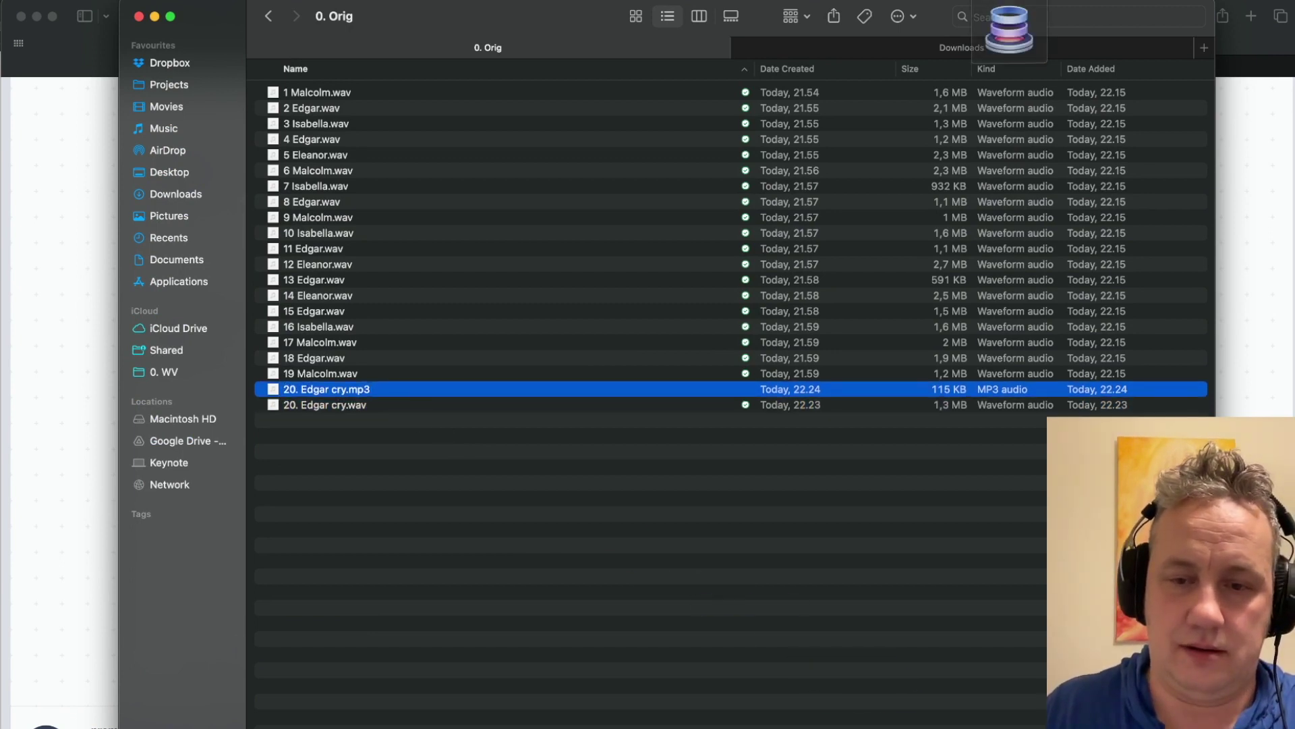
pyautogui.moveTo(1010, 34); pyautogui.dragTo(971, 47)
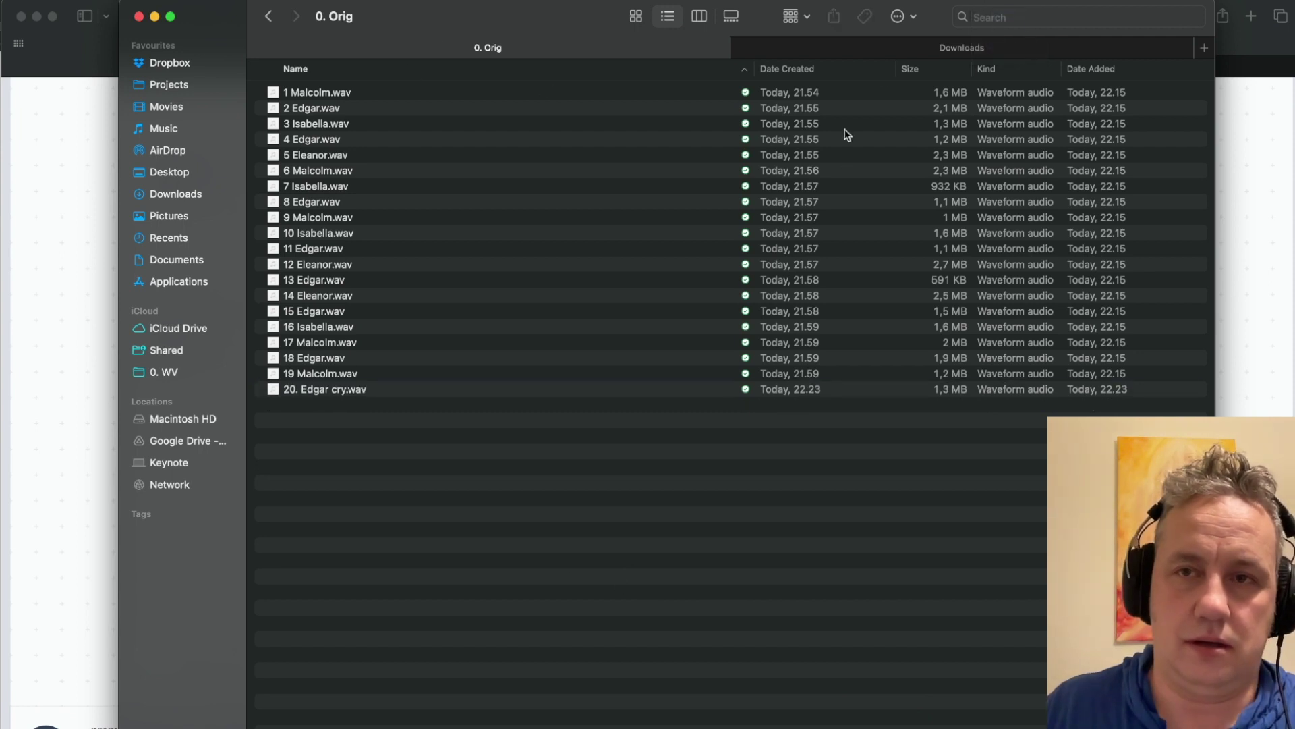
pyautogui.click(268, 16)
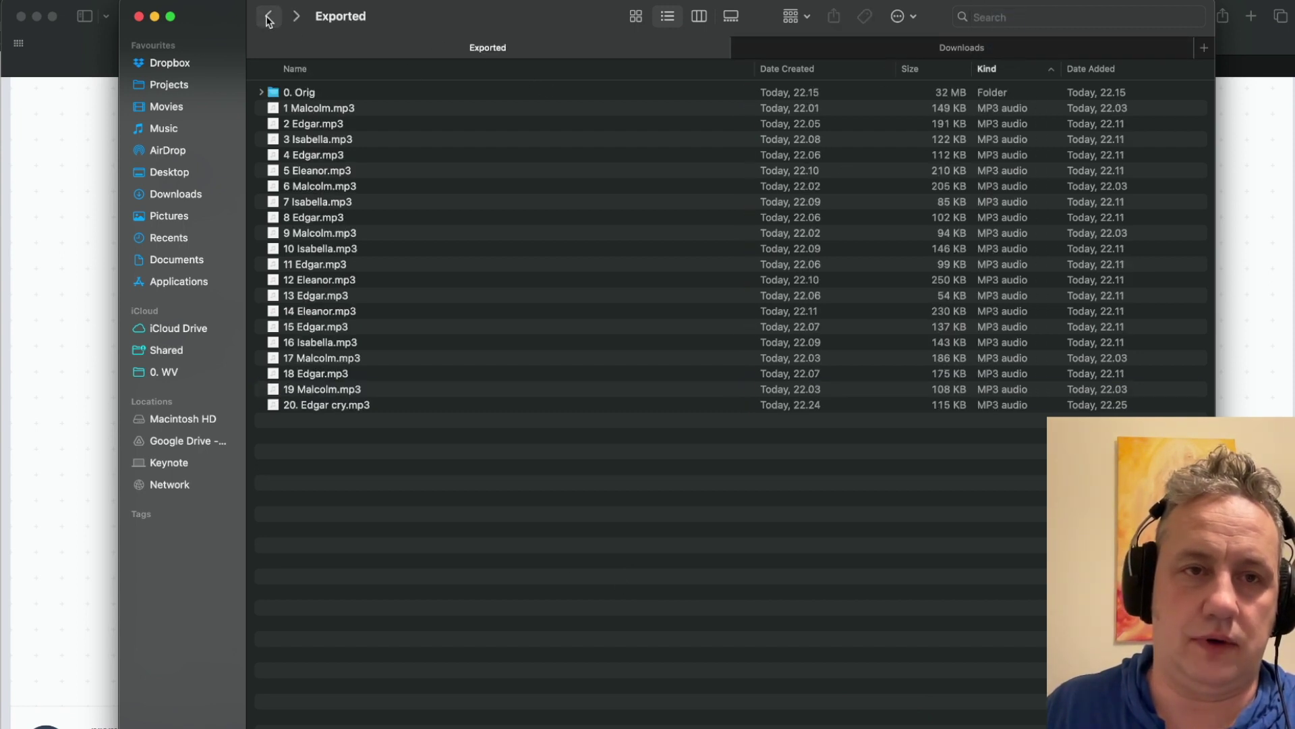
# Place 20. Edgar cry.mp3 on GarageBand's Edgar track near the end of 16 Isabella, at about 2:15.5, and play the passage.
pyautogui.click(315, 405)
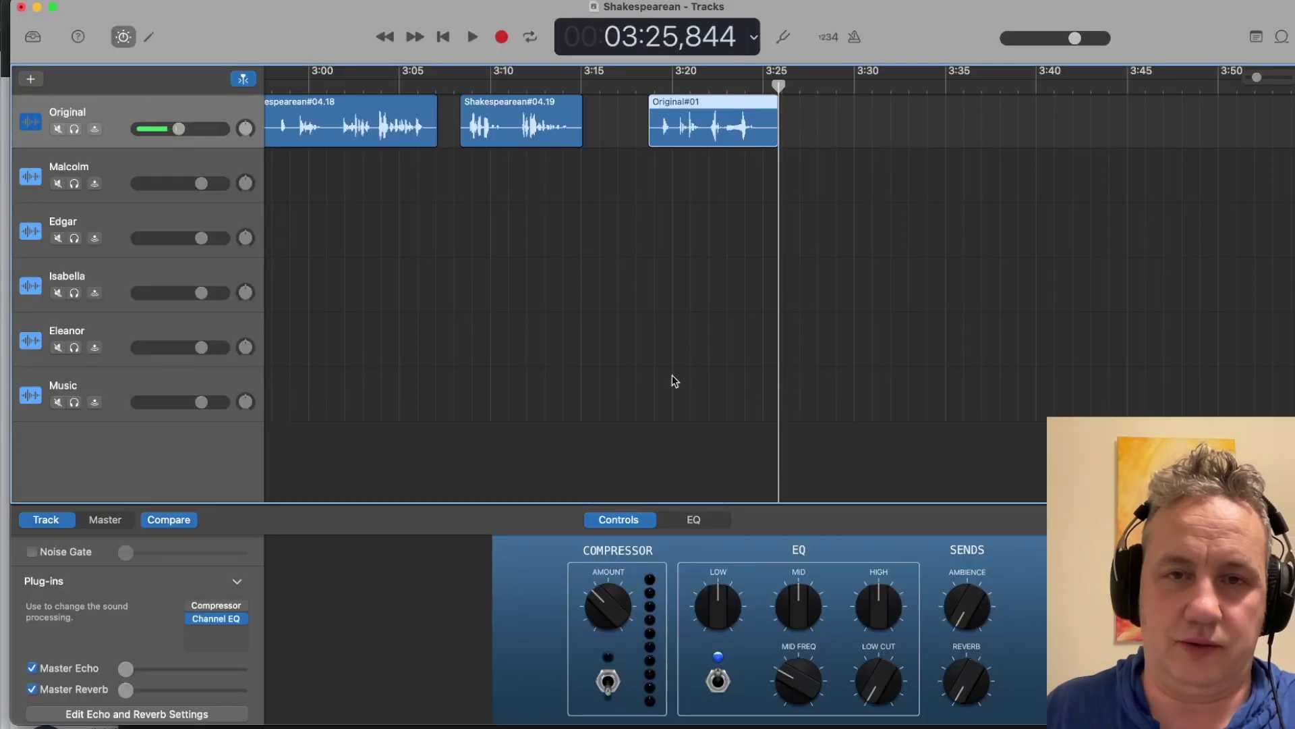
pyautogui.hscroll(-5, 398, 257)
pyautogui.hscroll(-5, 781, 246)
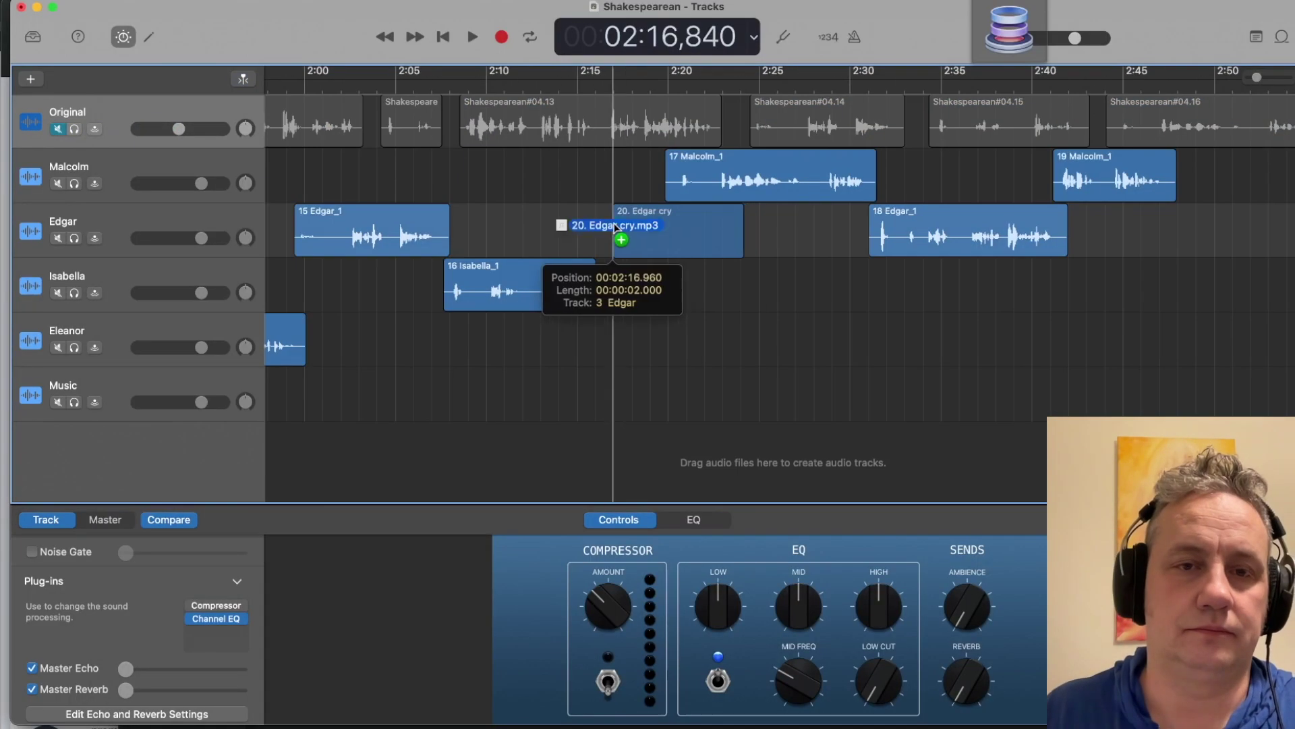
pyautogui.moveTo(567, 223); pyautogui.dragTo(537, 227)
pyautogui.press('space')
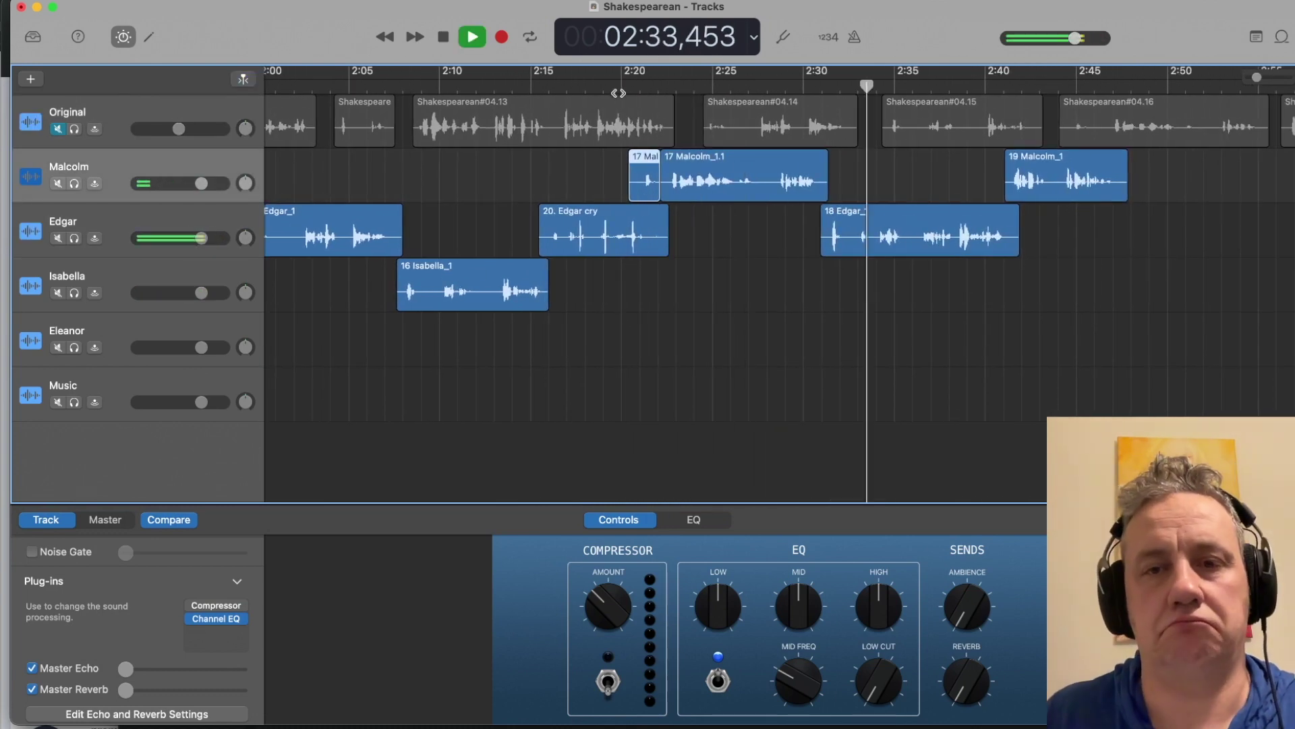
pyautogui.press('space')
pyautogui.press('super+Left')
pyautogui.press('super+Left')
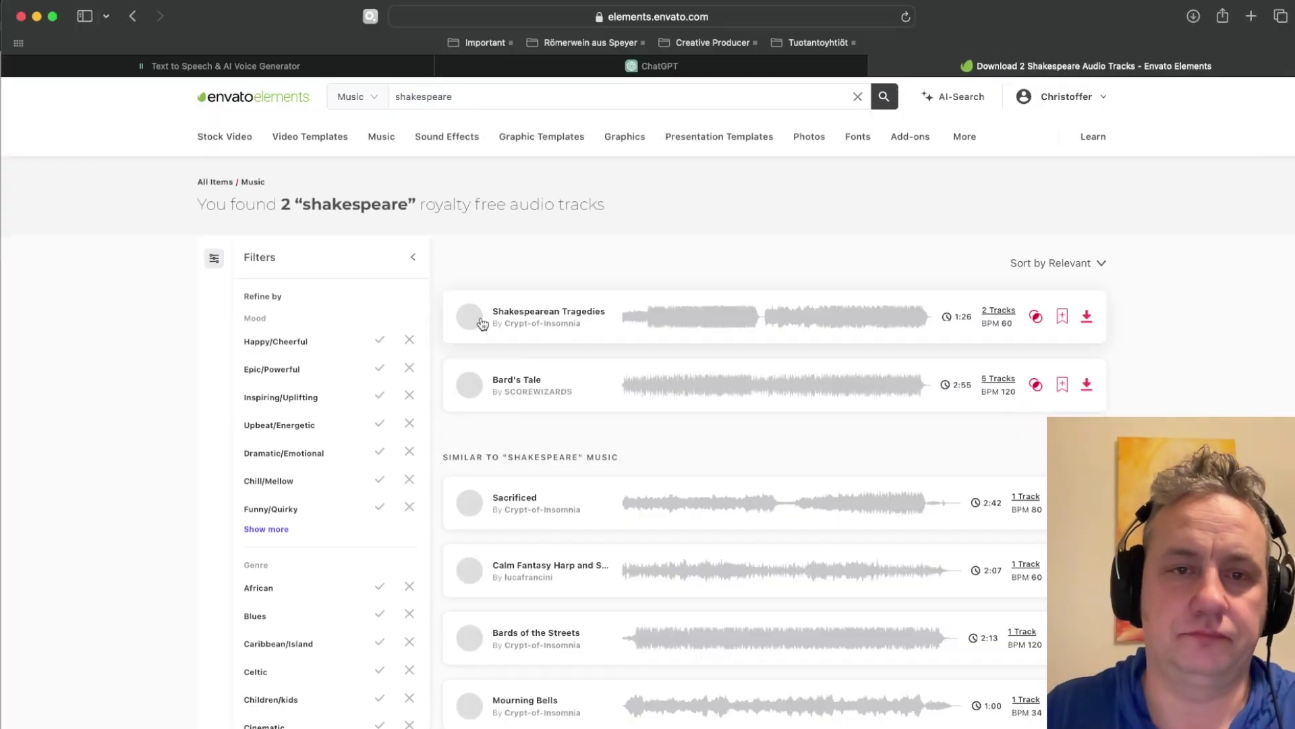
# Switch to Envato Elements, preview the Shakespearean Tragedies track and download it under the project name Shakespearean.
pyautogui.click(470, 316)
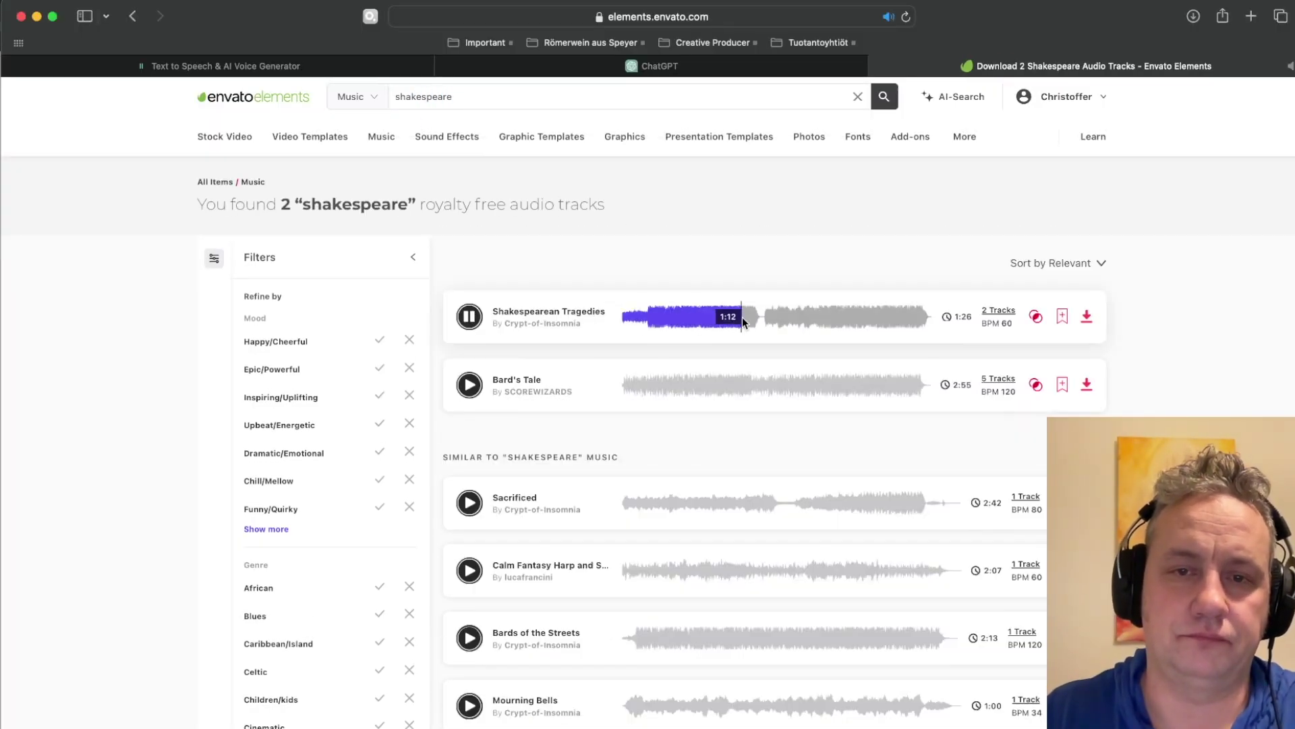
pyautogui.click(1086, 316)
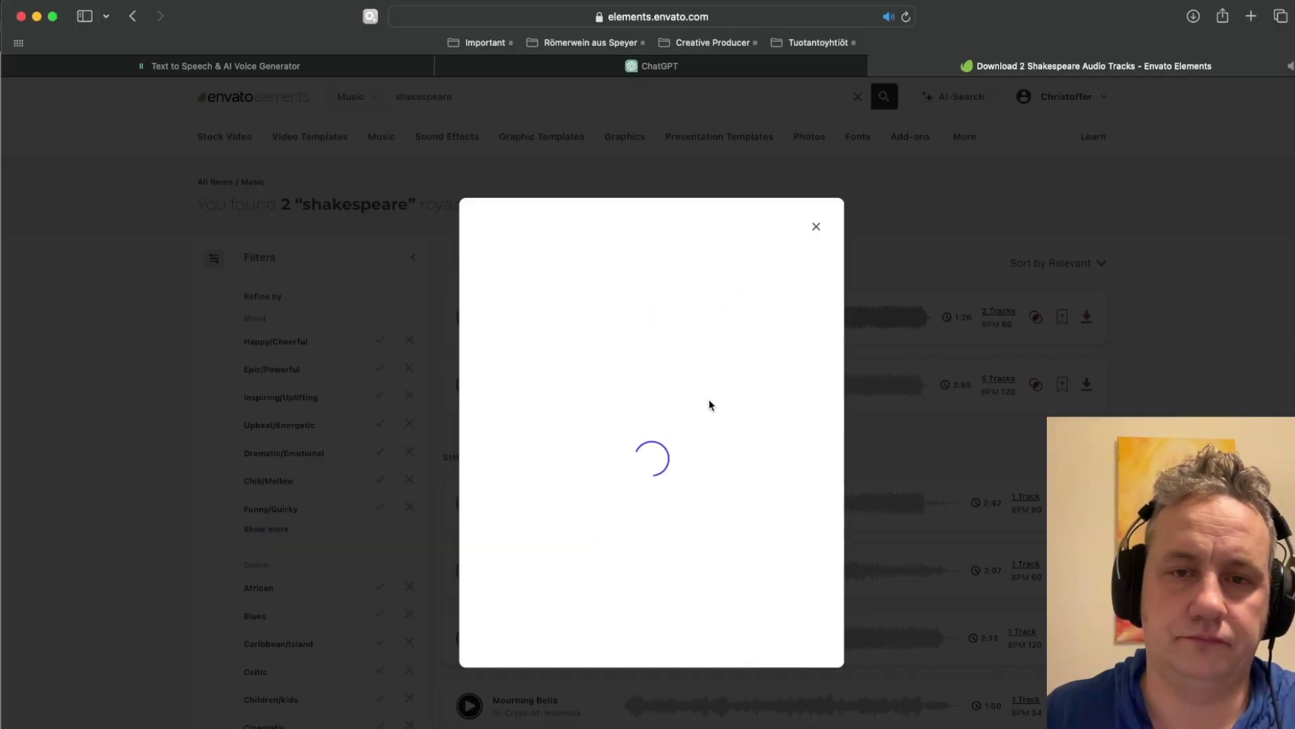
pyautogui.write('Shakespearean')
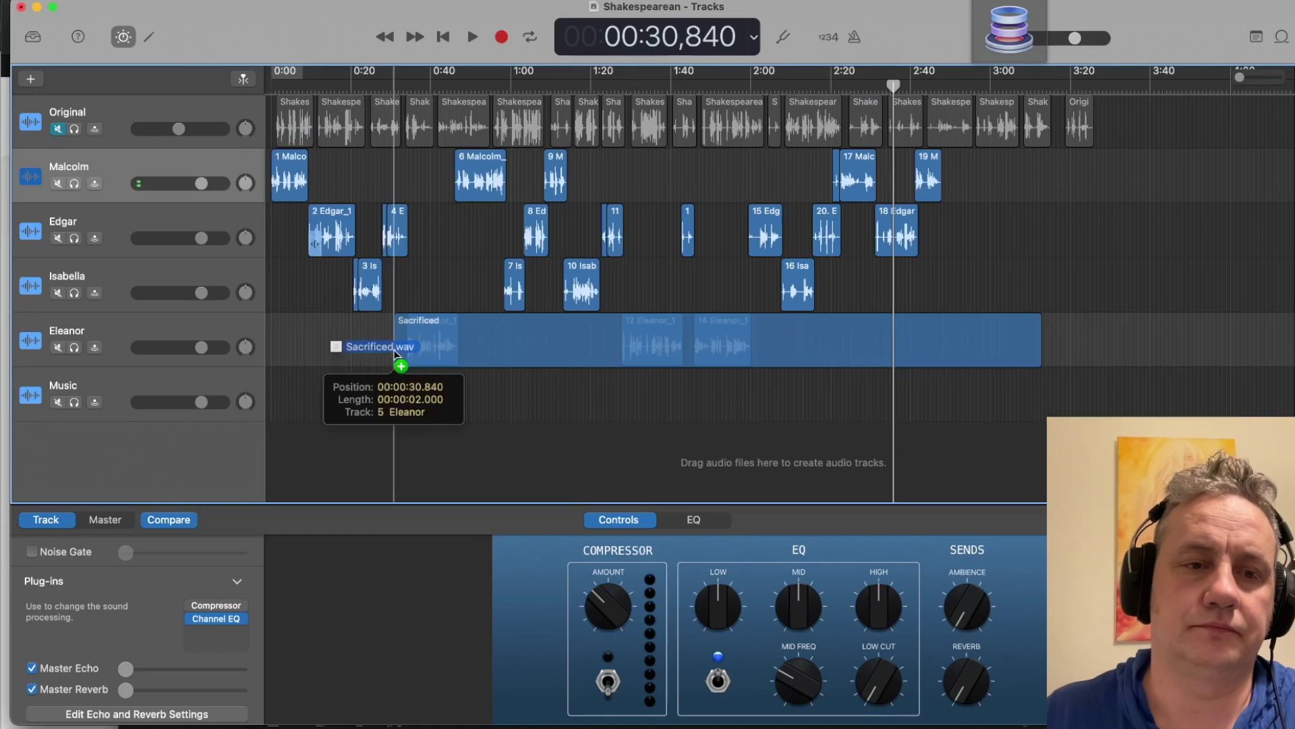
# Place Sacrificed.wav on GarageBand's Music track from the project start and lower that track's volume during playback.
pyautogui.moveTo(399, 364); pyautogui.dragTo(400, 395)
pyautogui.press('Return')
pyautogui.press('space')
pyautogui.moveTo(201, 403); pyautogui.dragTo(151, 402)
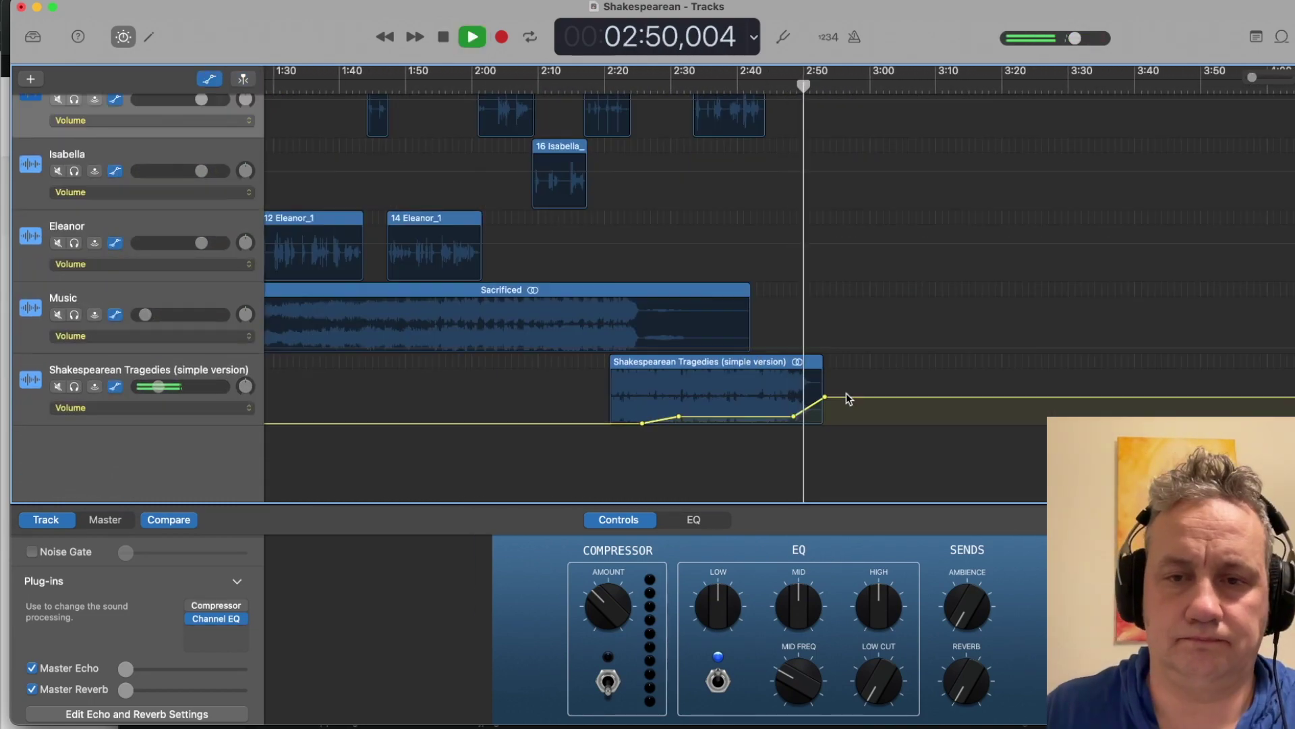
# Hide the track volume automation and play the finished scene from the start with Catch Playhead turned on.
pyautogui.press('space')
pyautogui.press('a')
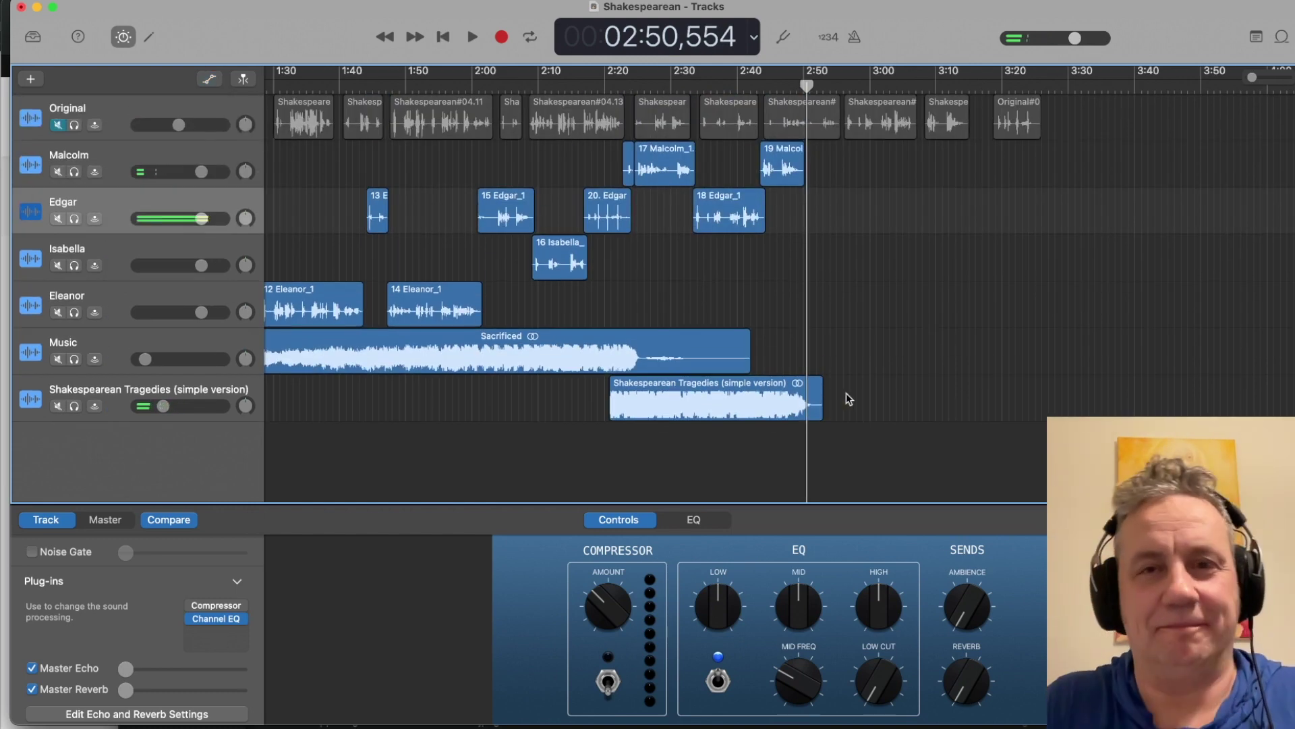
pyautogui.press('super+Left')
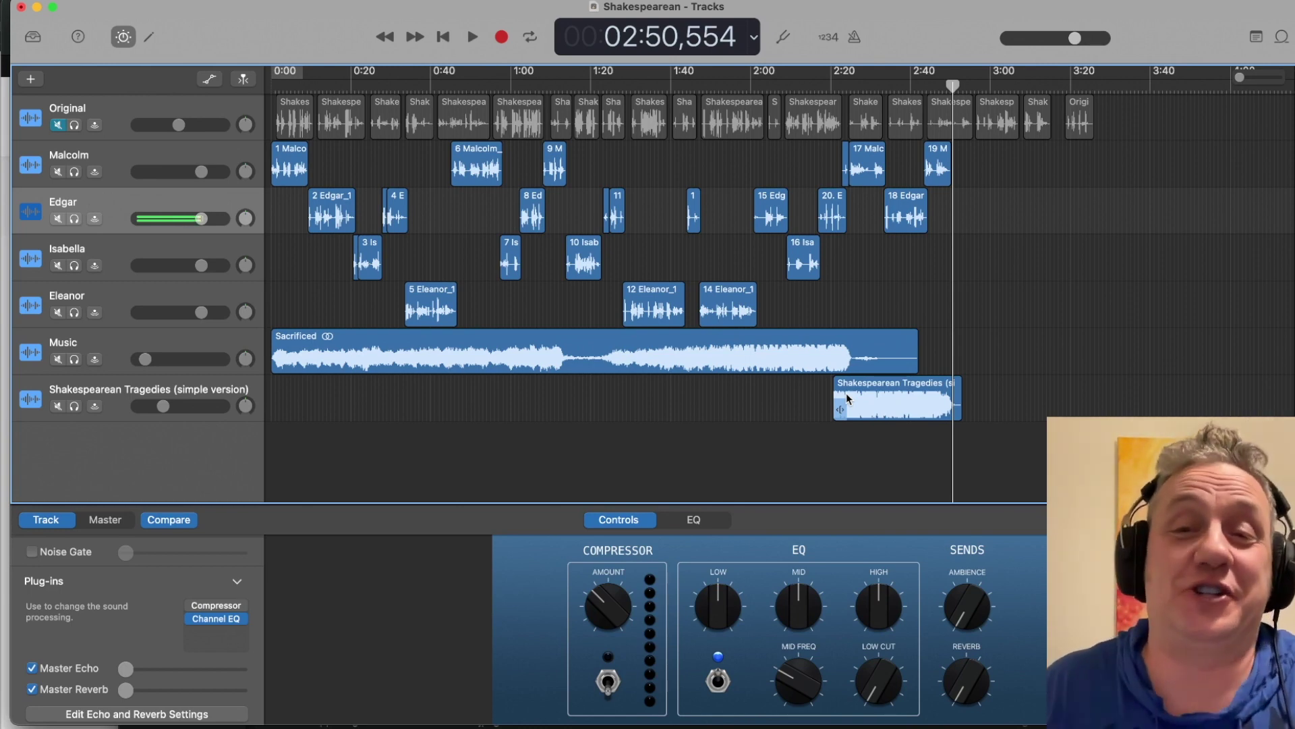
pyautogui.press('Return')
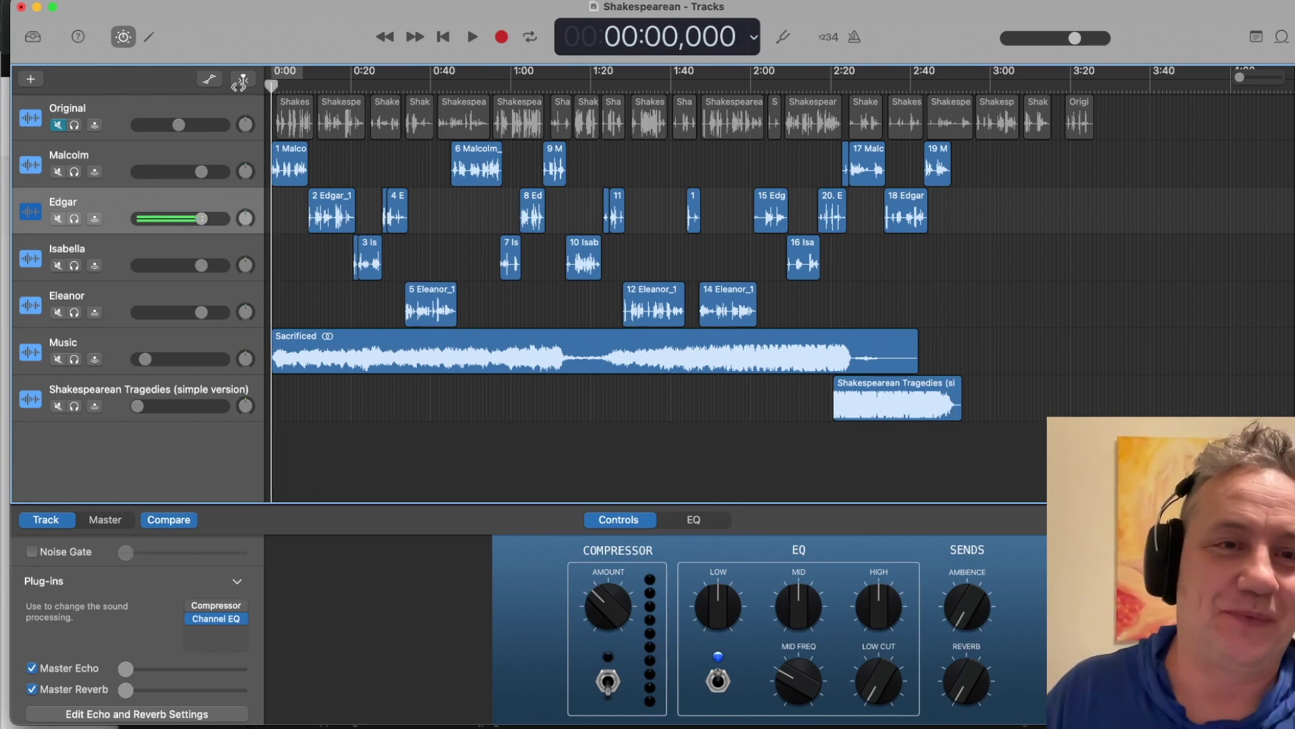
pyautogui.click(241, 80)
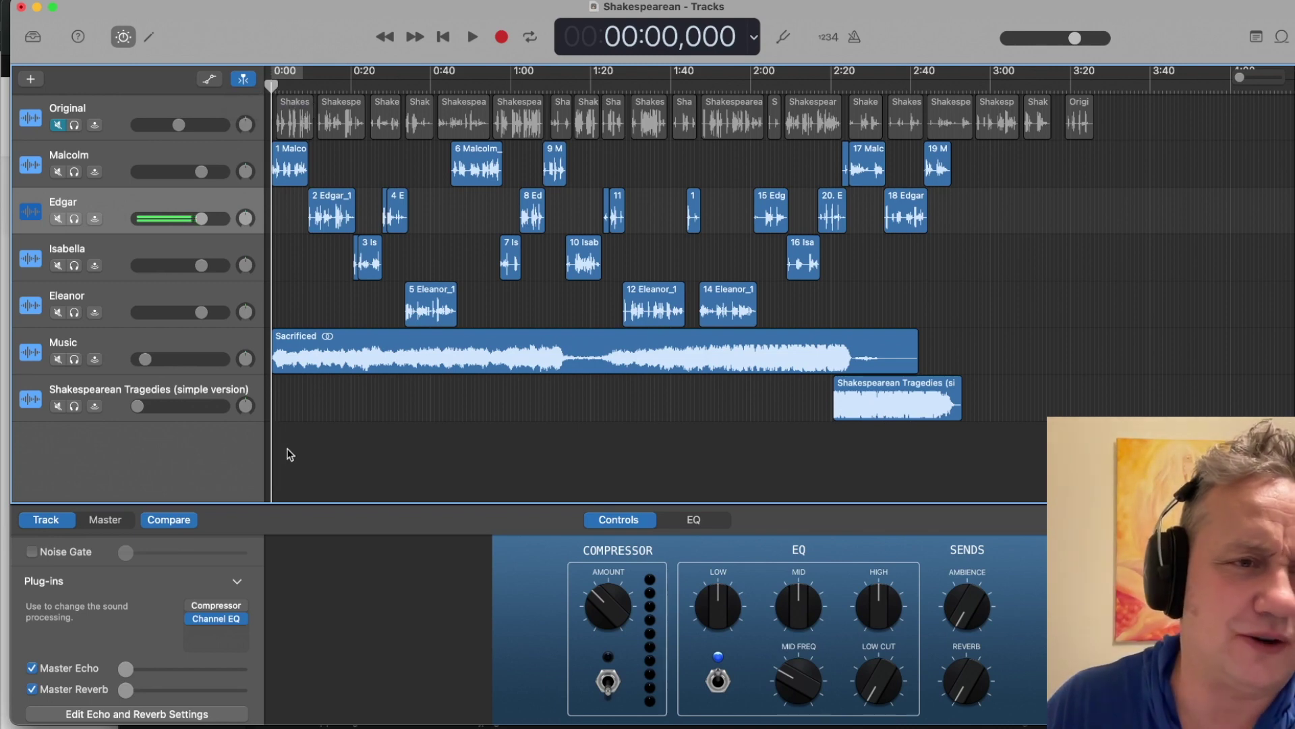
pyautogui.click(474, 39)
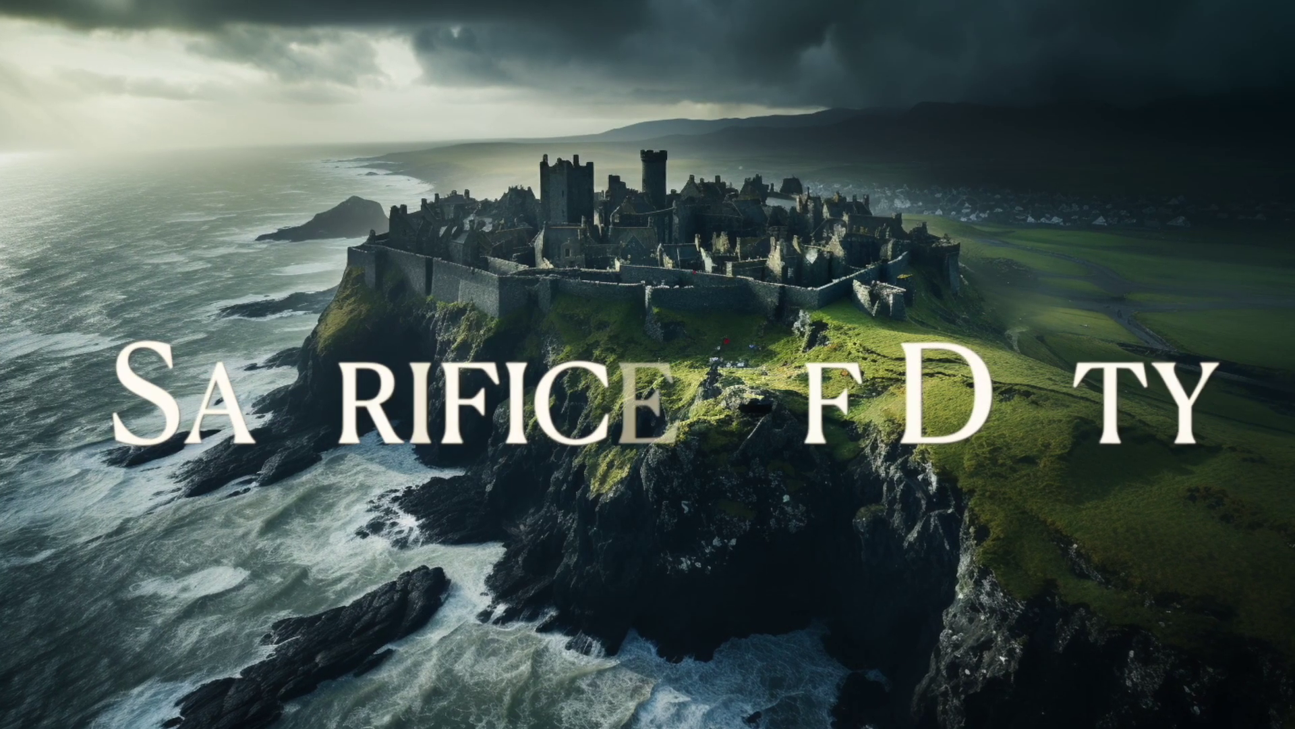